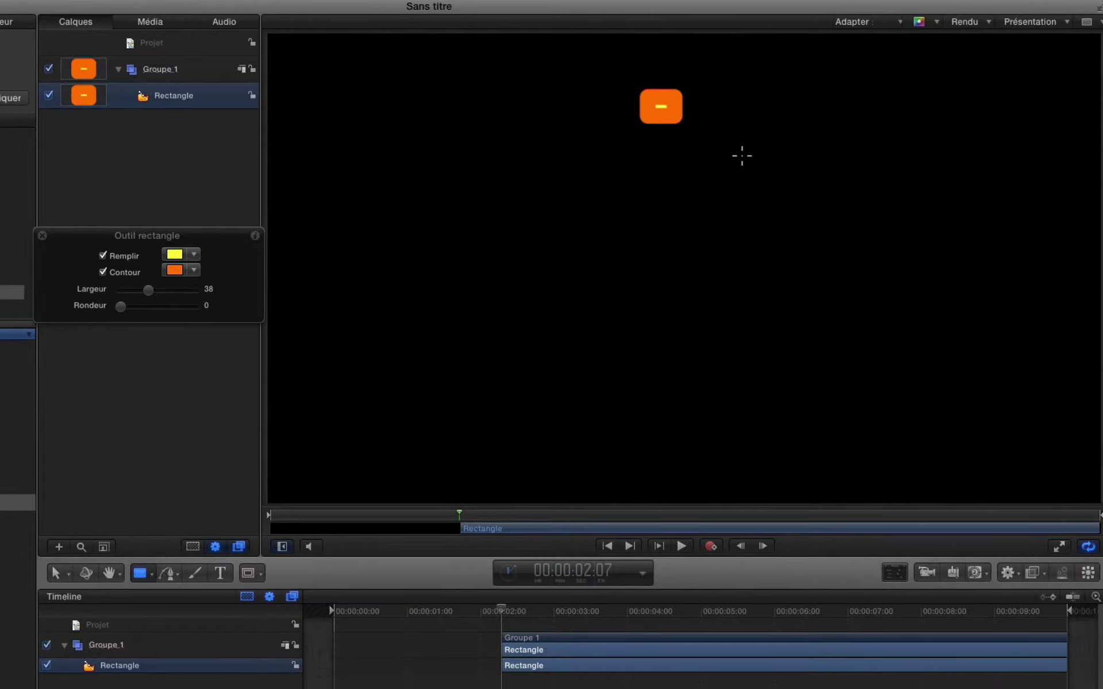
Step: Extend the orange rectangle over the full project duration from frame 0 and apply the Gravité simulation behavior to it
left_click_drag(580, 646, 402, 643)
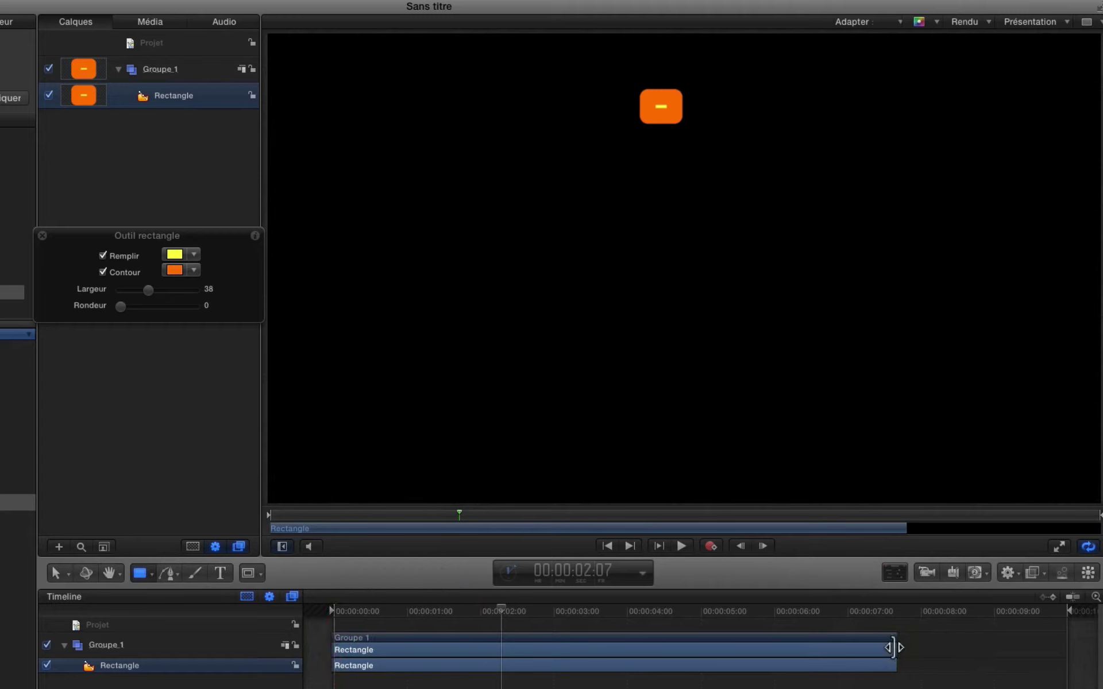
left_click_drag(893, 648, 1068, 646)
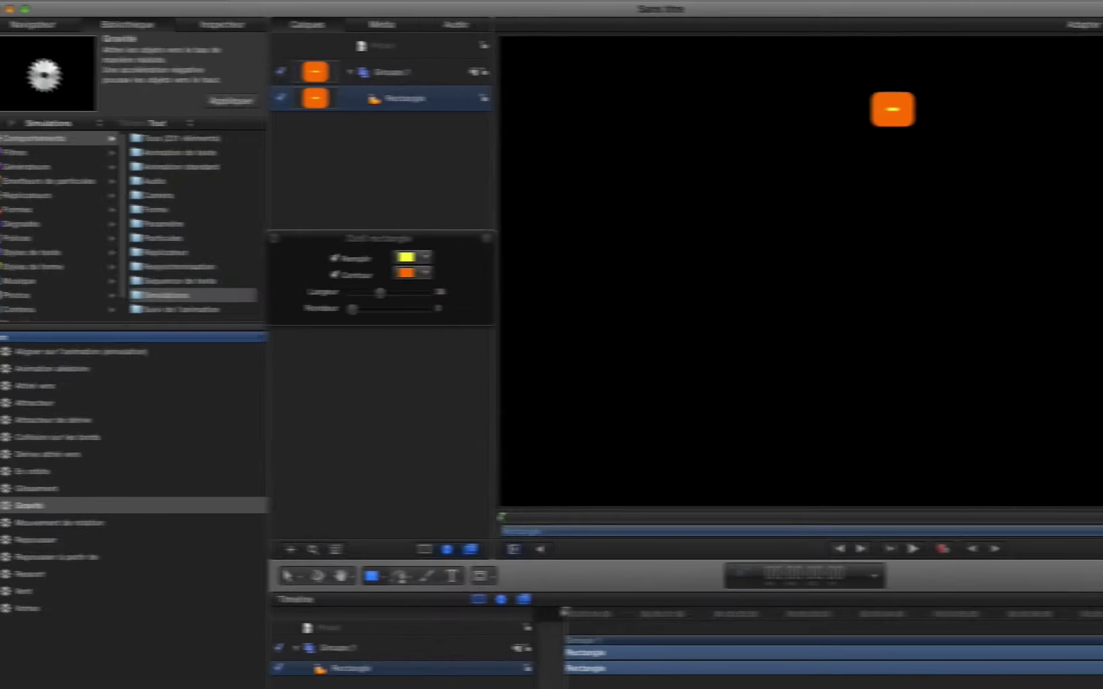
left_click_drag(32, 505, 419, 104)
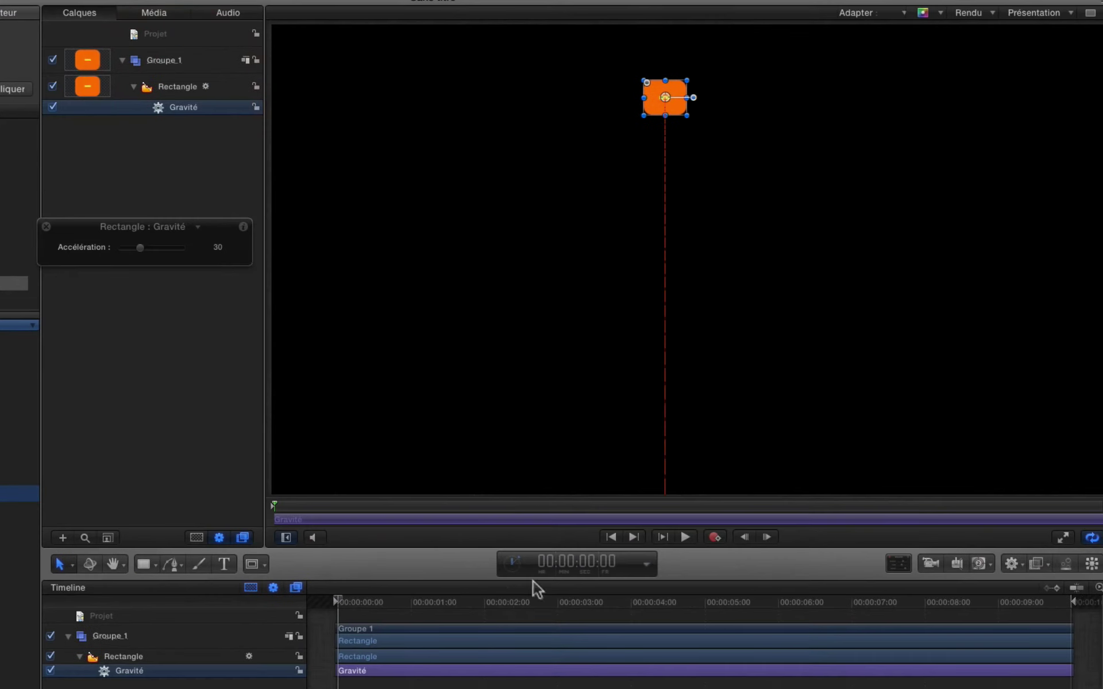
Step: Set the Gravité behavior's acceleration to 100 and preview the rectangle's fall from the start
left_click(310, 596)
key("space")
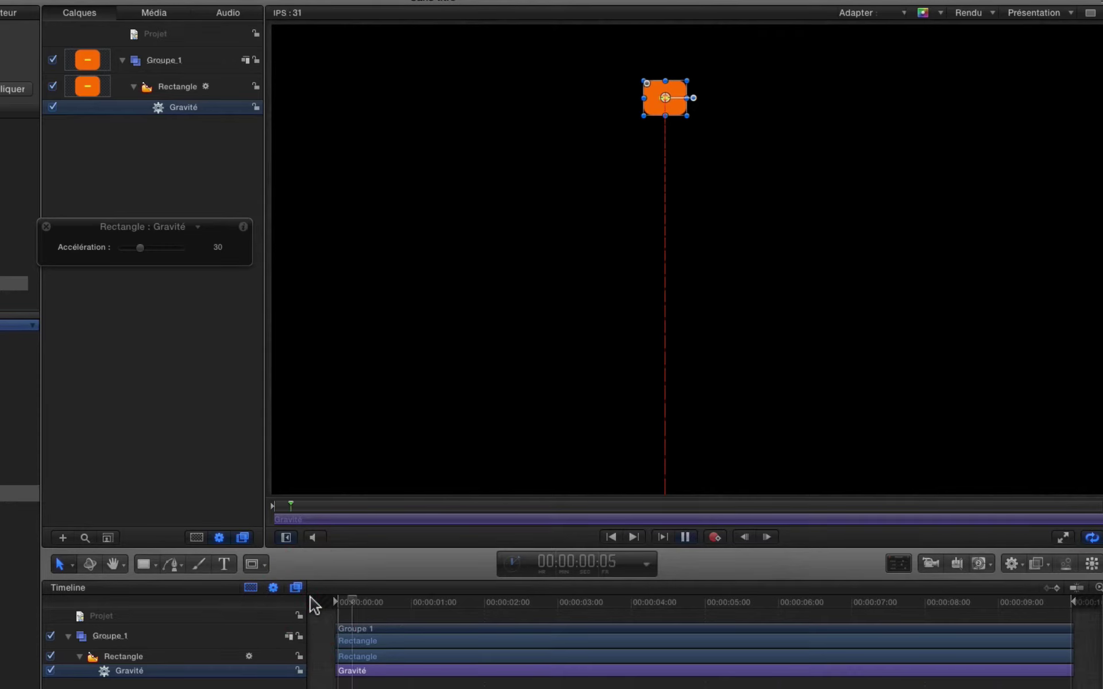
left_click(141, 248)
left_click_drag(141, 247, 281, 240)
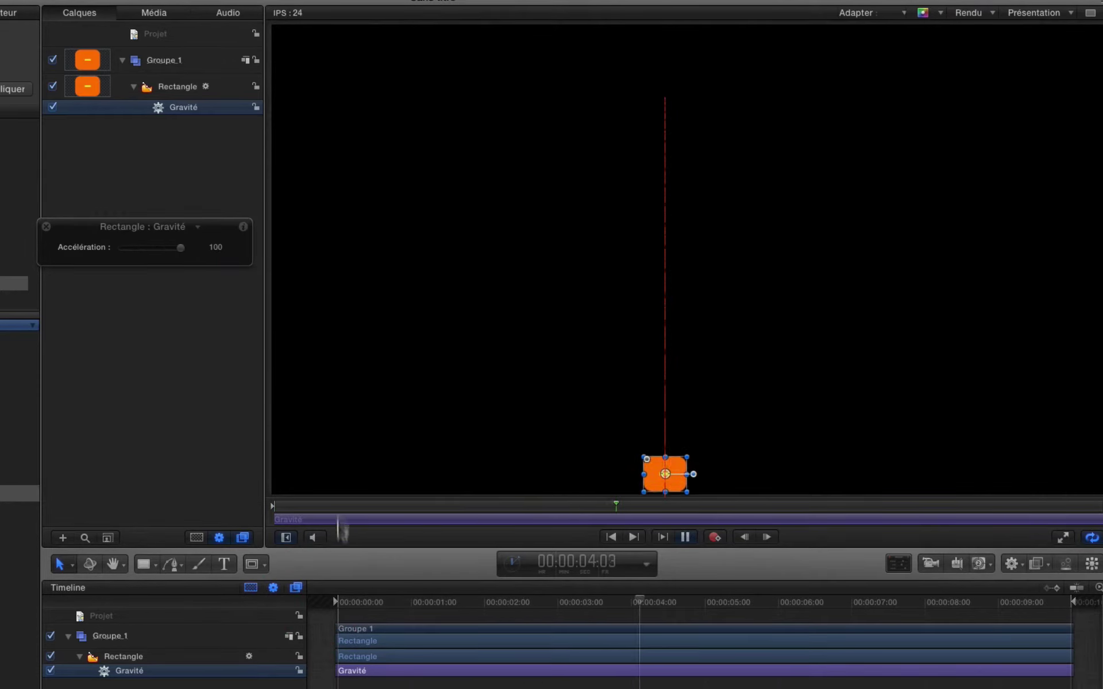
key("space")
left_click(337, 608)
key("space")
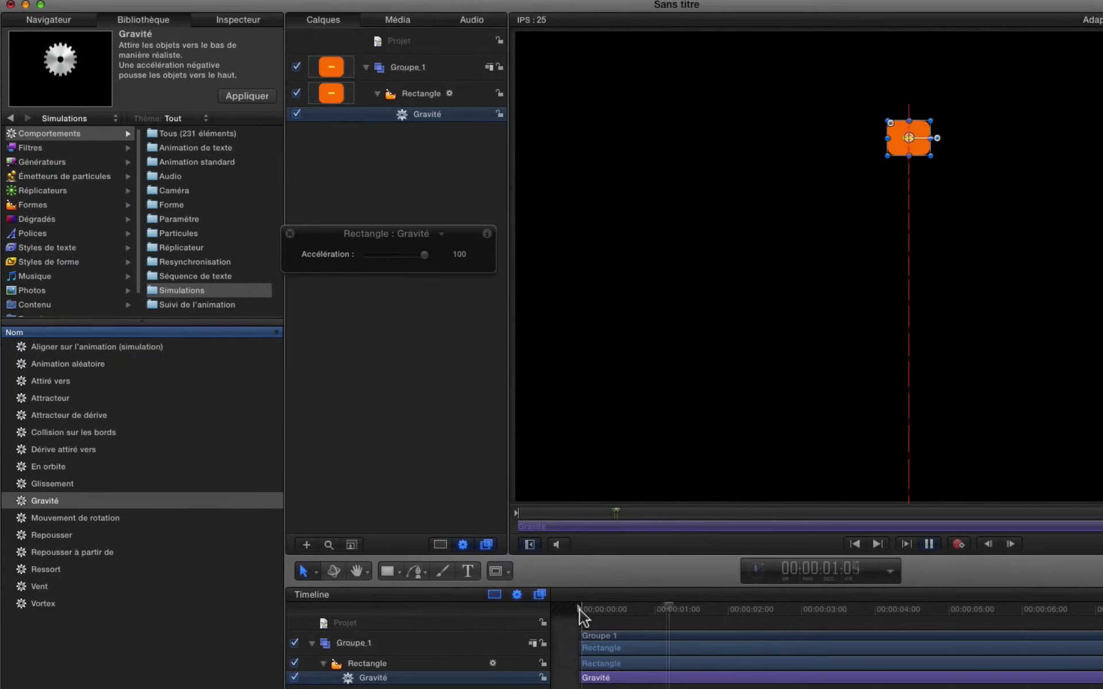
key("space")
Step: Set the Gravité acceleration to 124 in the inspector and preview the fall
left_click(241, 20)
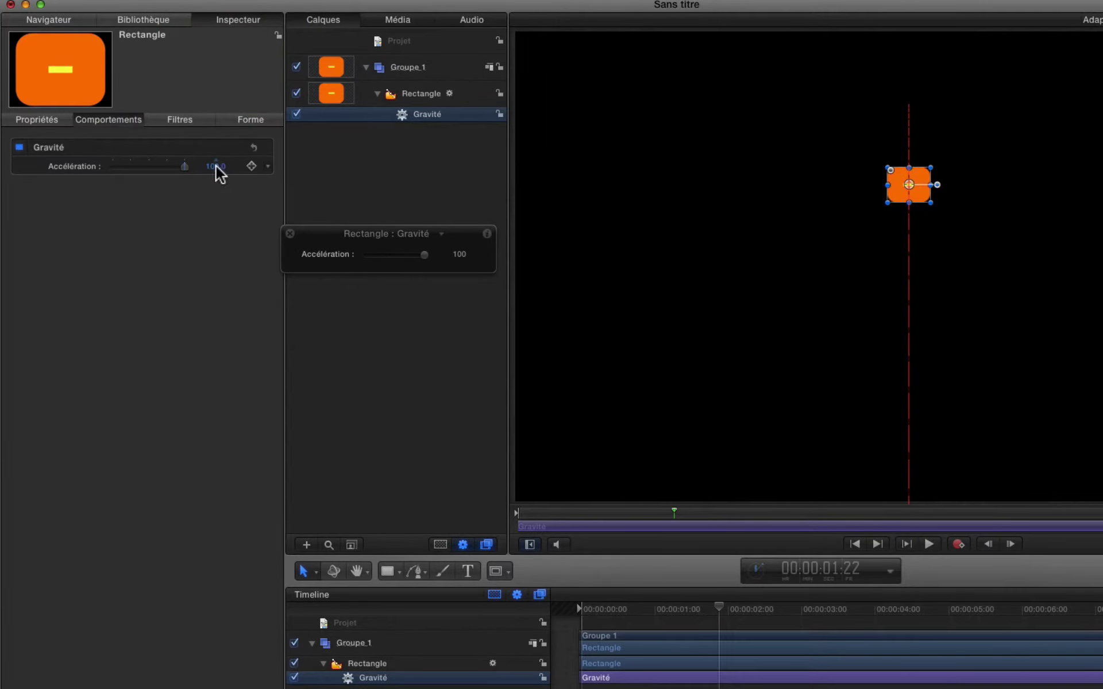
left_click_drag(215, 166, 229, 166)
key("space")
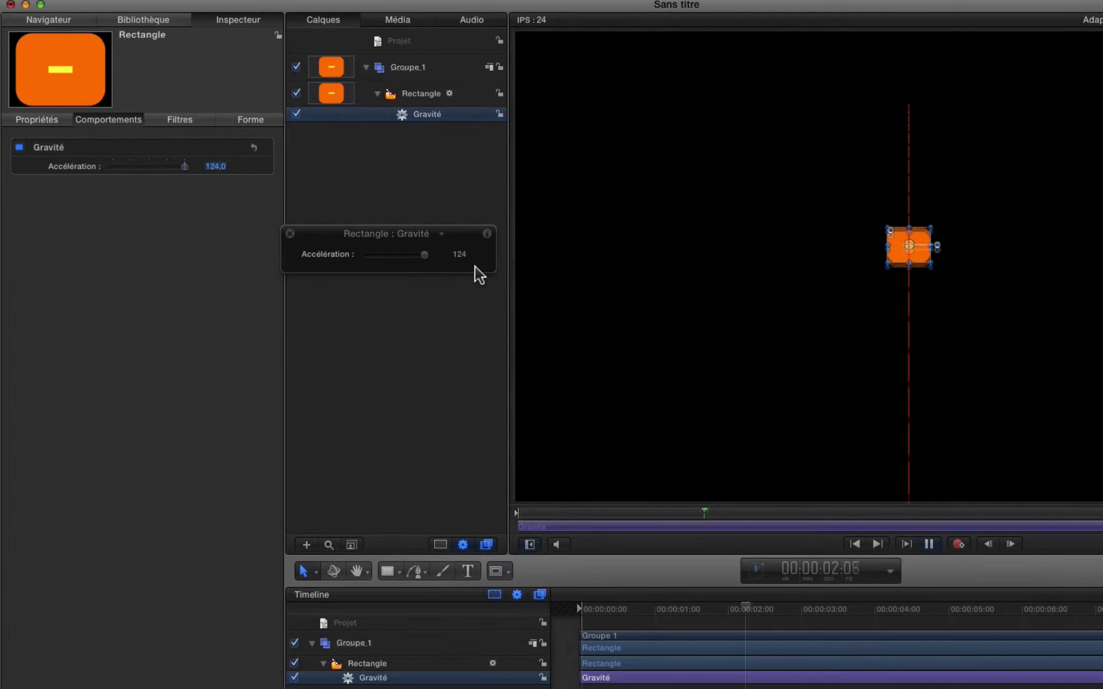
key("space")
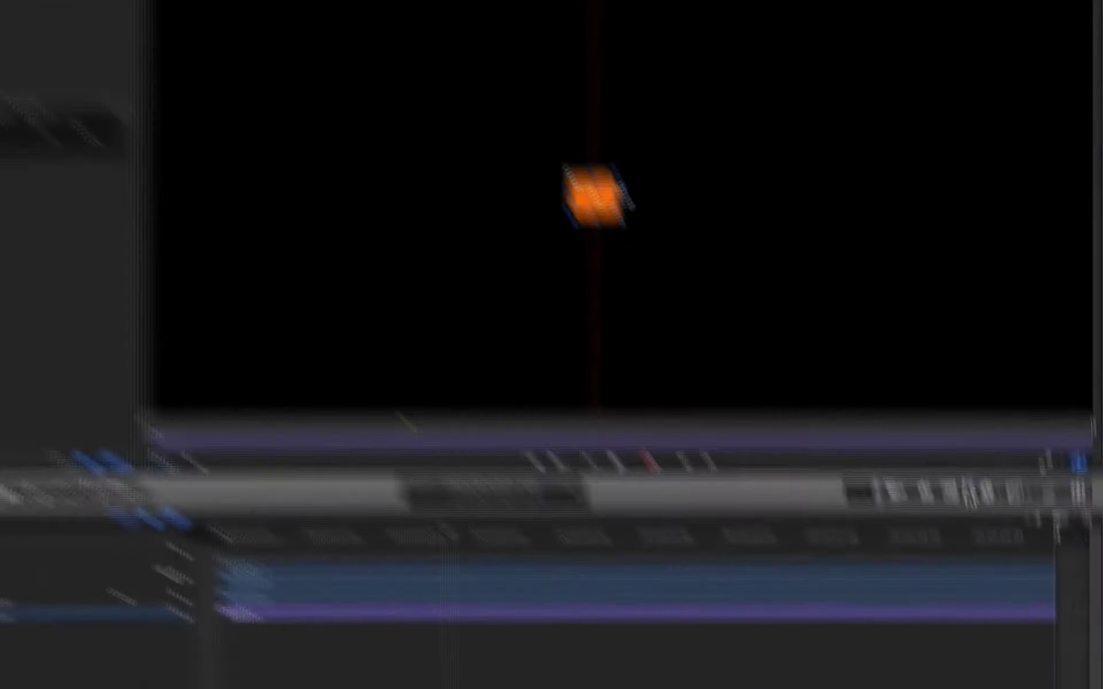
Step: Add the Collision sur les bords simulation behavior to the rectangle and play the animation
left_click(1005, 569)
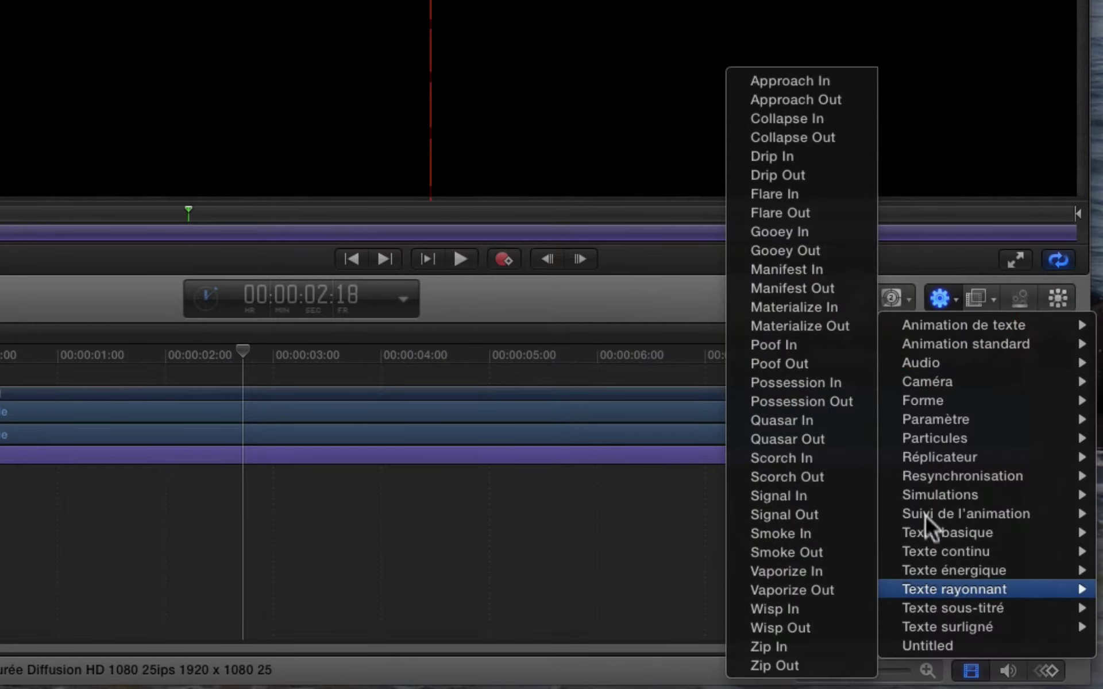
mouse_move(926, 497)
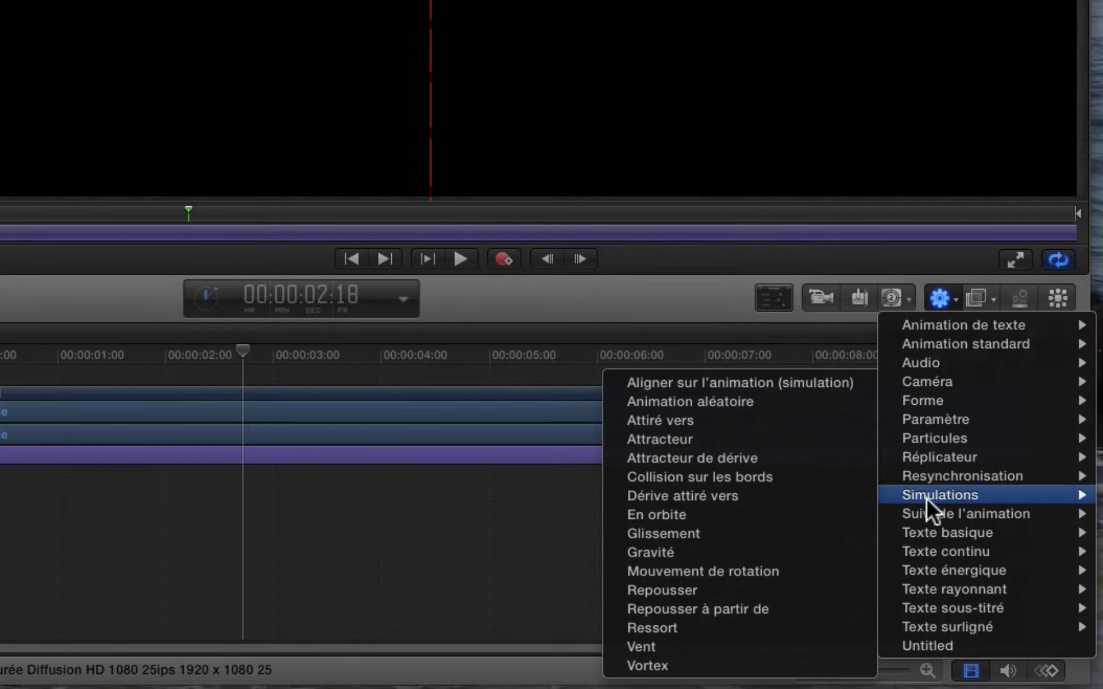
left_click(743, 478)
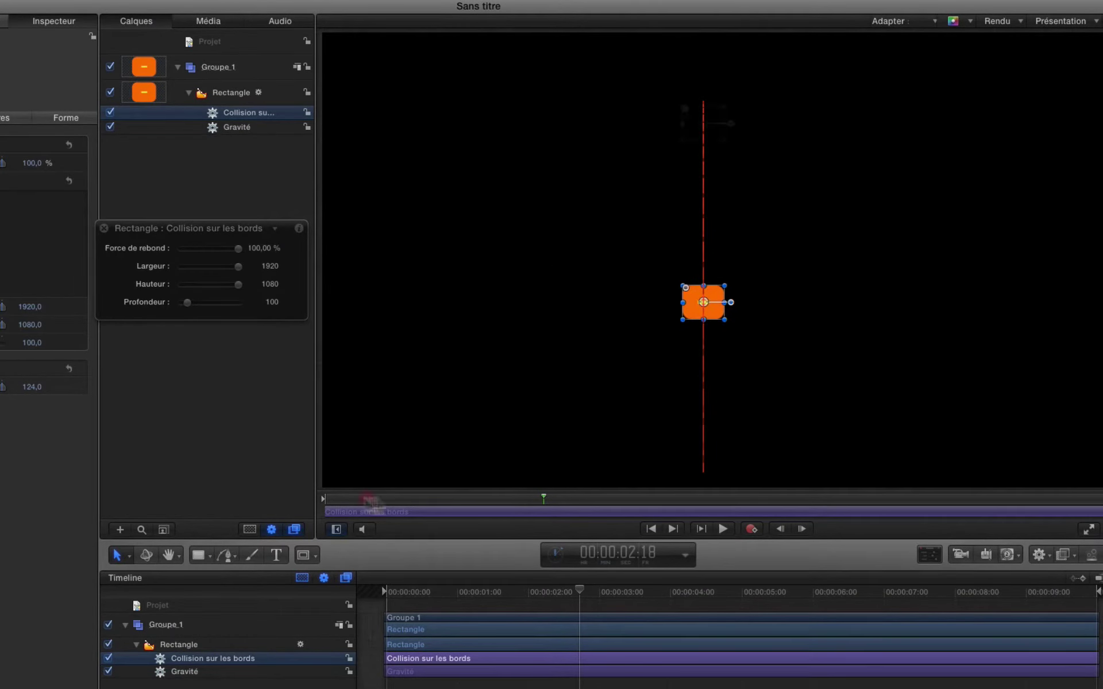
key("space")
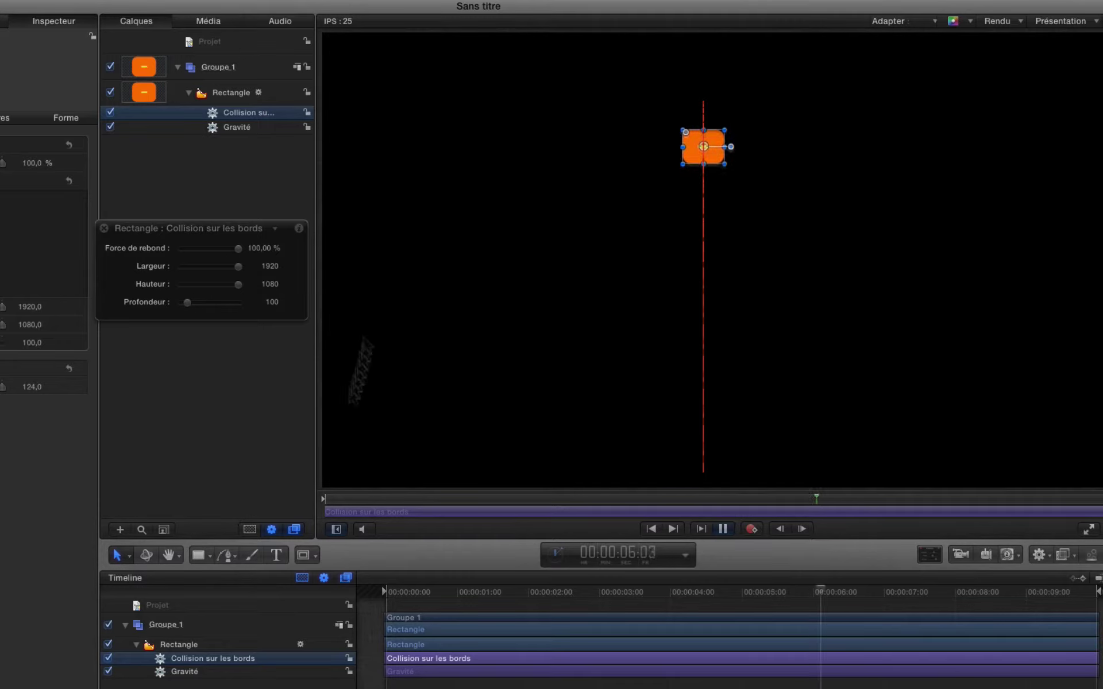
Step: Lower the collision behavior's Force de rebond to 65,78 % while the animation plays, and stop playback
left_click(238, 250)
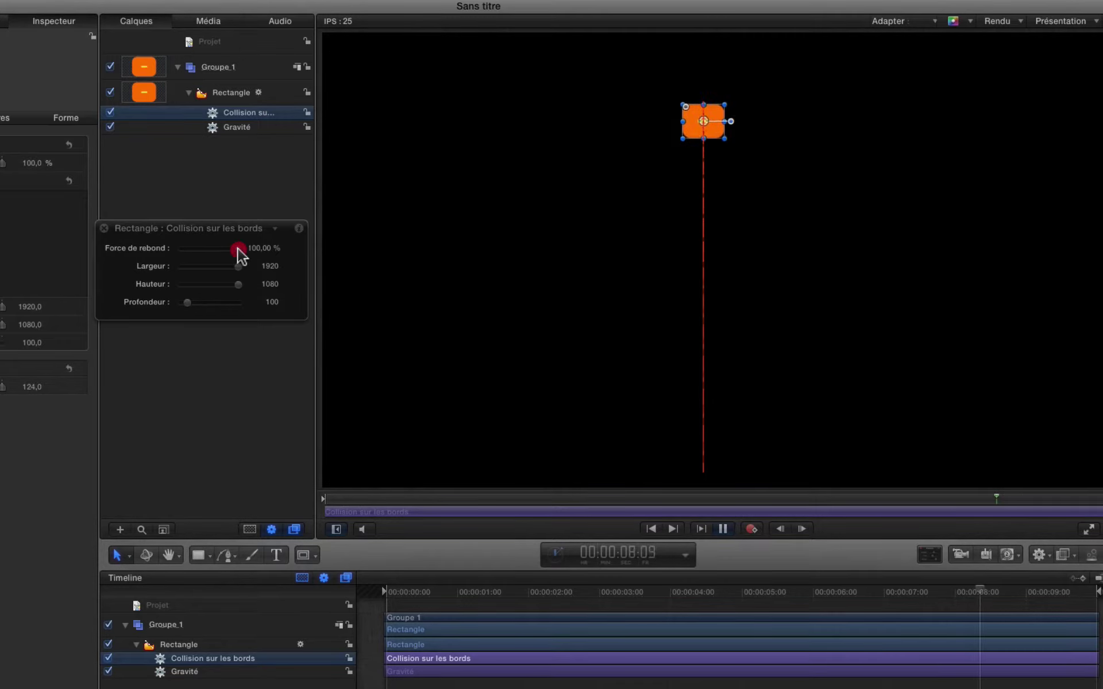
left_click_drag(238, 251, 227, 253)
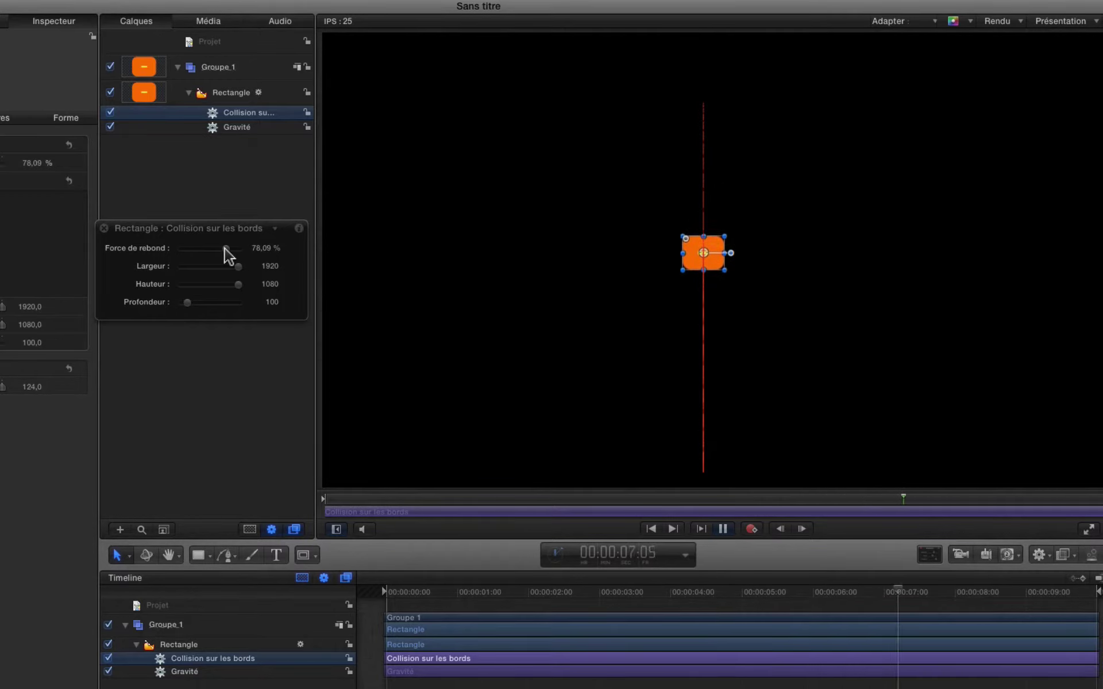
left_click(215, 247)
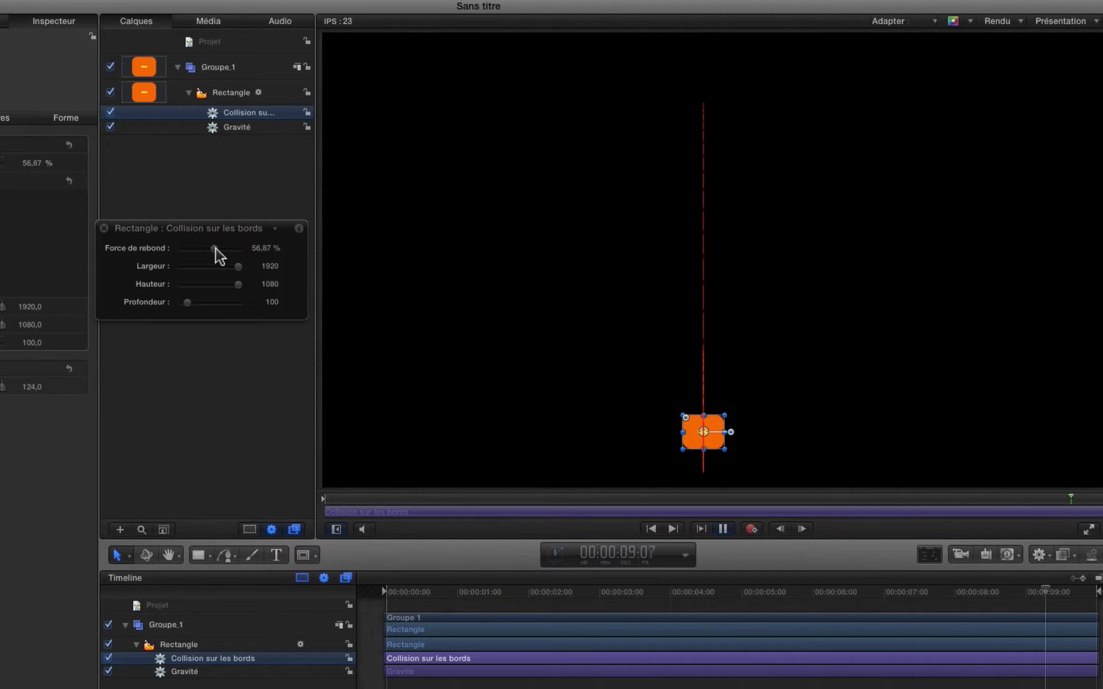
left_click_drag(216, 247, 222, 247)
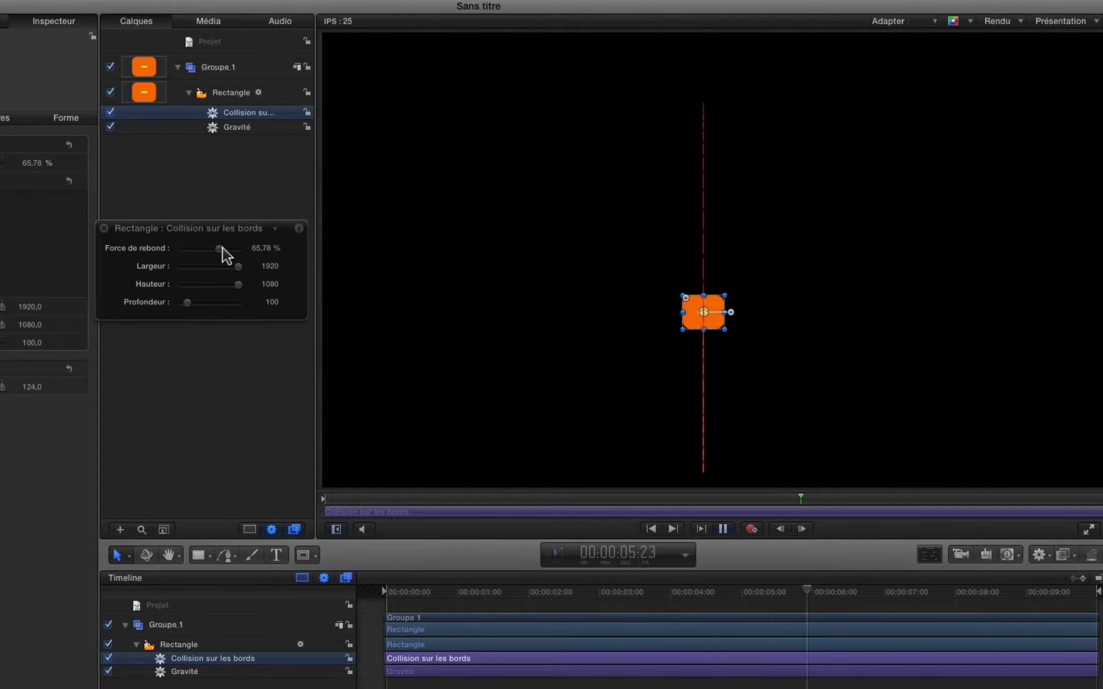
key("space")
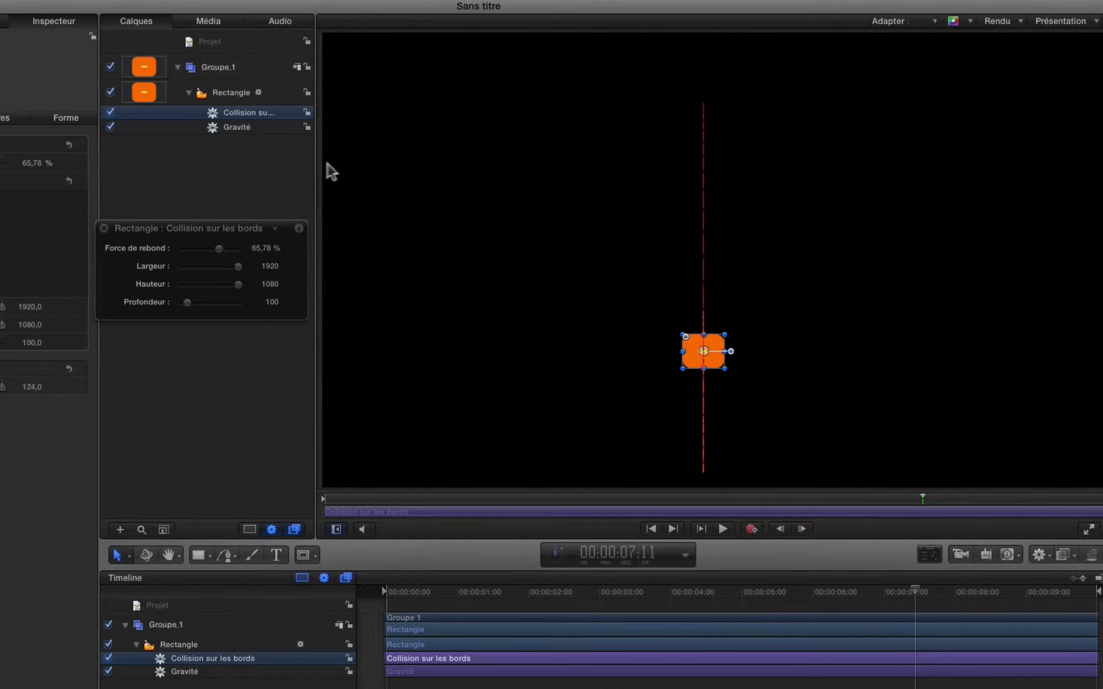
Step: Move the rectangle to the upper-left area of the canvas at the first frame and add the standard animation behavior Lancer
key("Home")
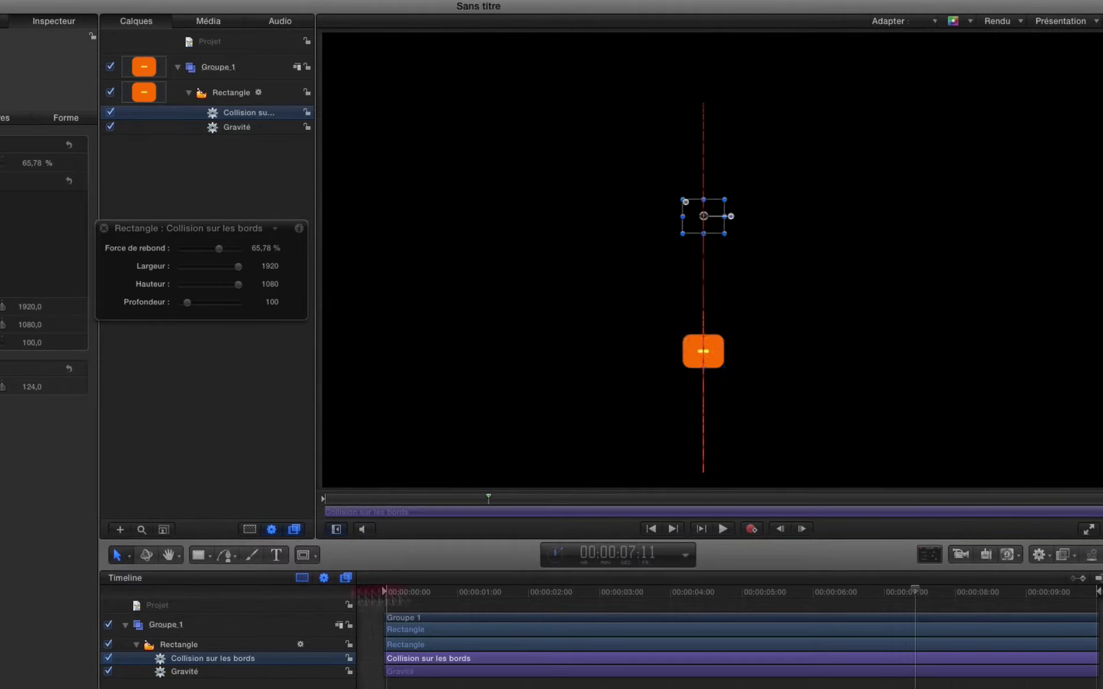
left_click_drag(706, 103, 421, 112)
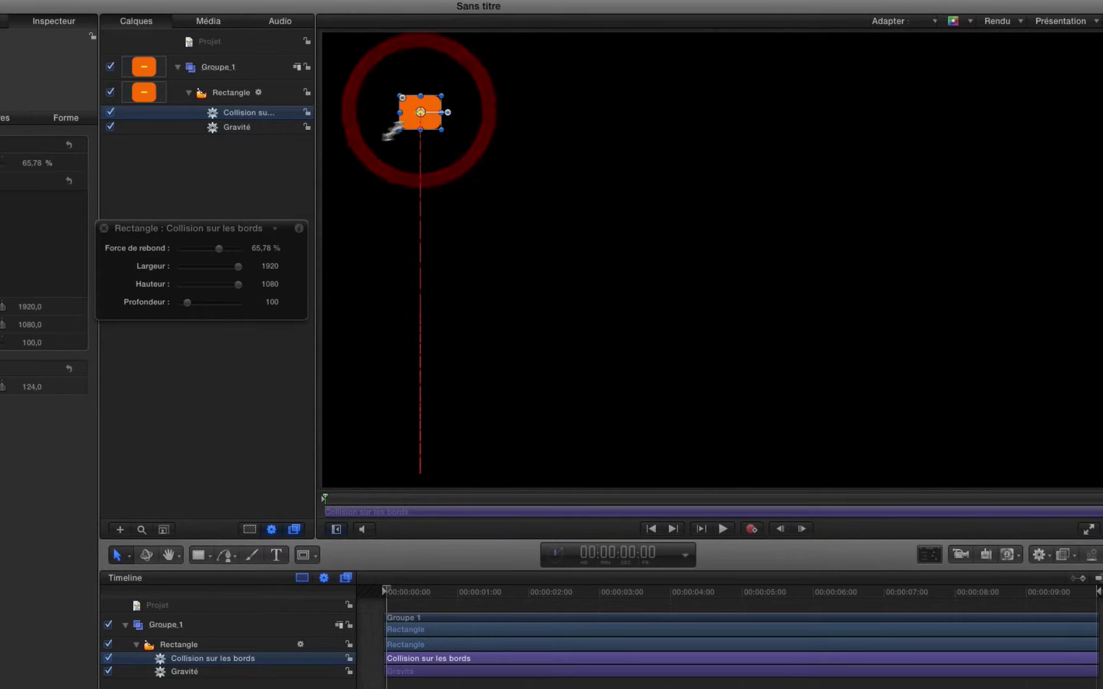
left_click(1041, 554)
mouse_move(1045, 586)
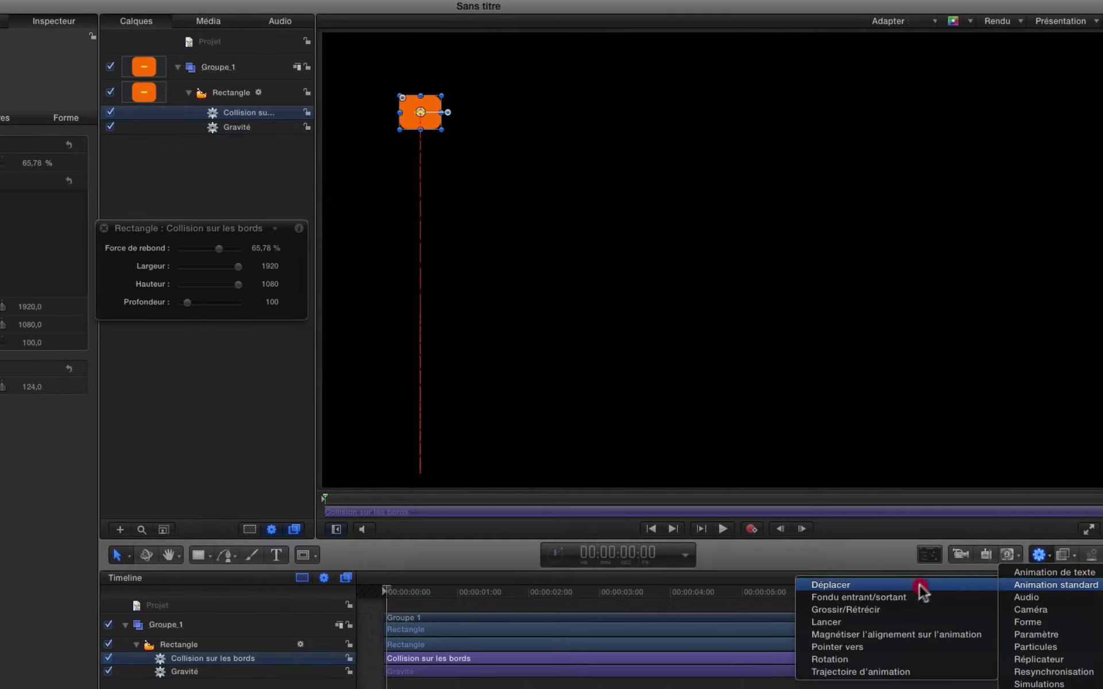
left_click(890, 623)
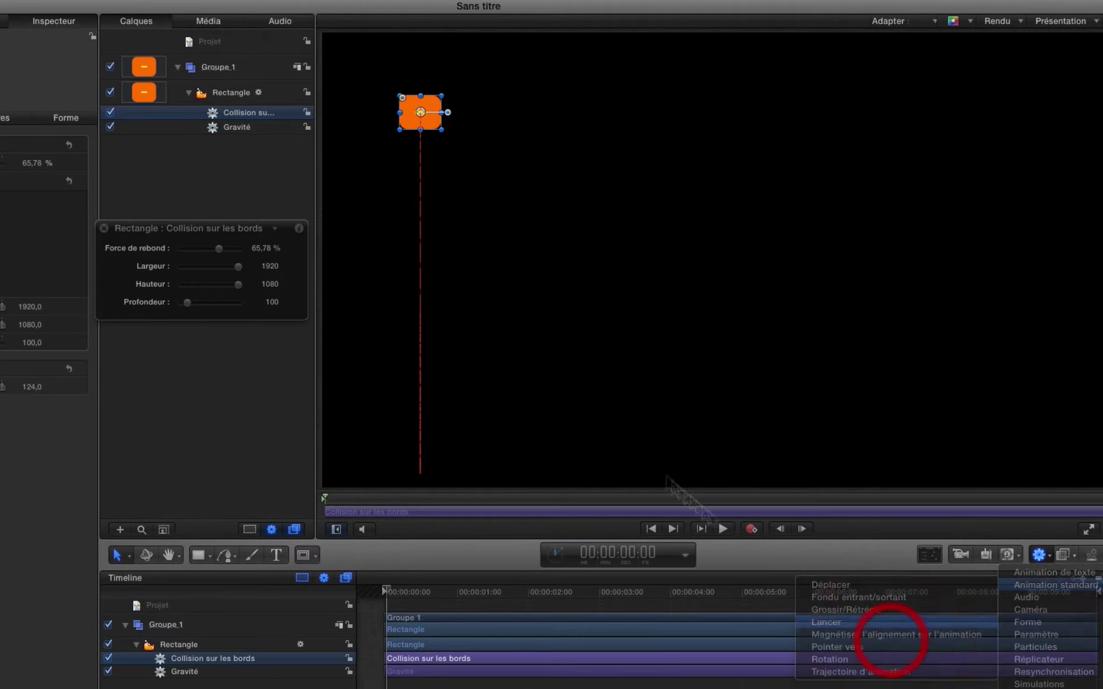
Step: Try a weak and a much stronger throw up and to the right for the Lancer behavior, previewing the animation
left_click_drag(196, 340, 204, 337)
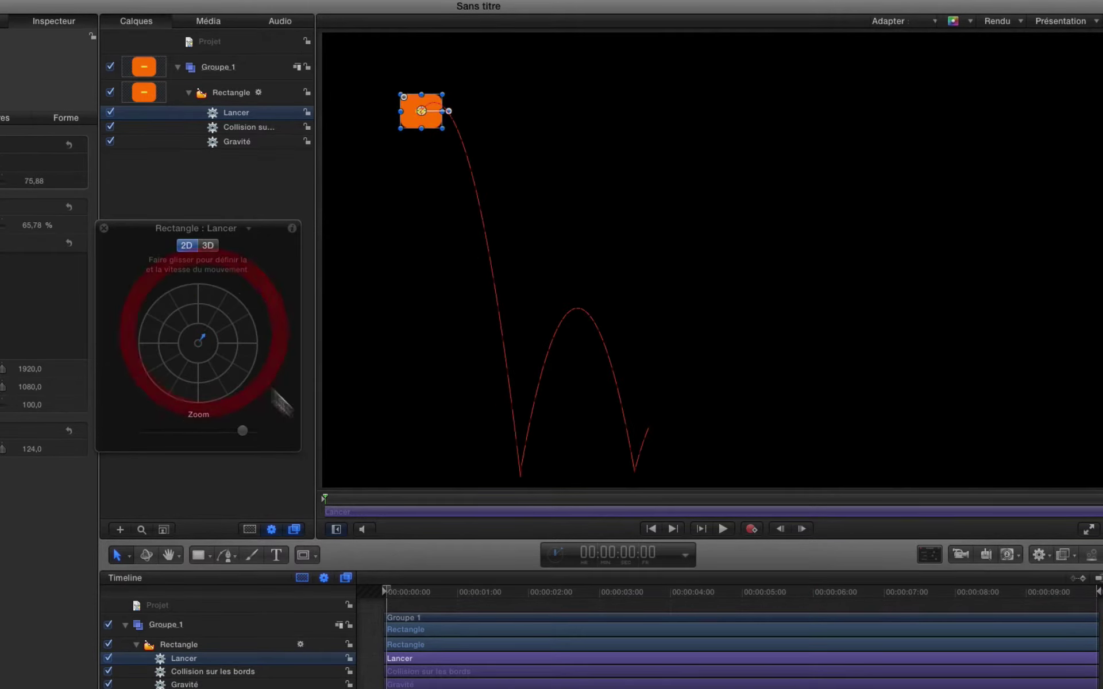
key("space")
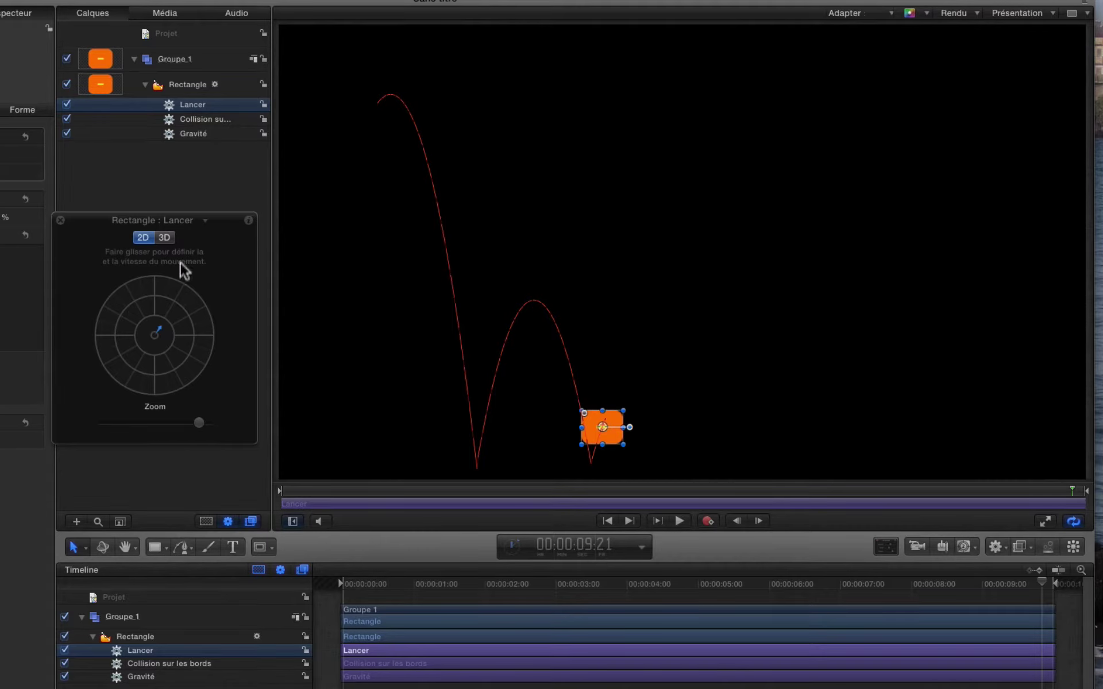
mouse_move(163, 329)
left_mouse_down()
mouse_move(222, 309)
mouse_move(217, 301)
left_mouse_up()
key("space")
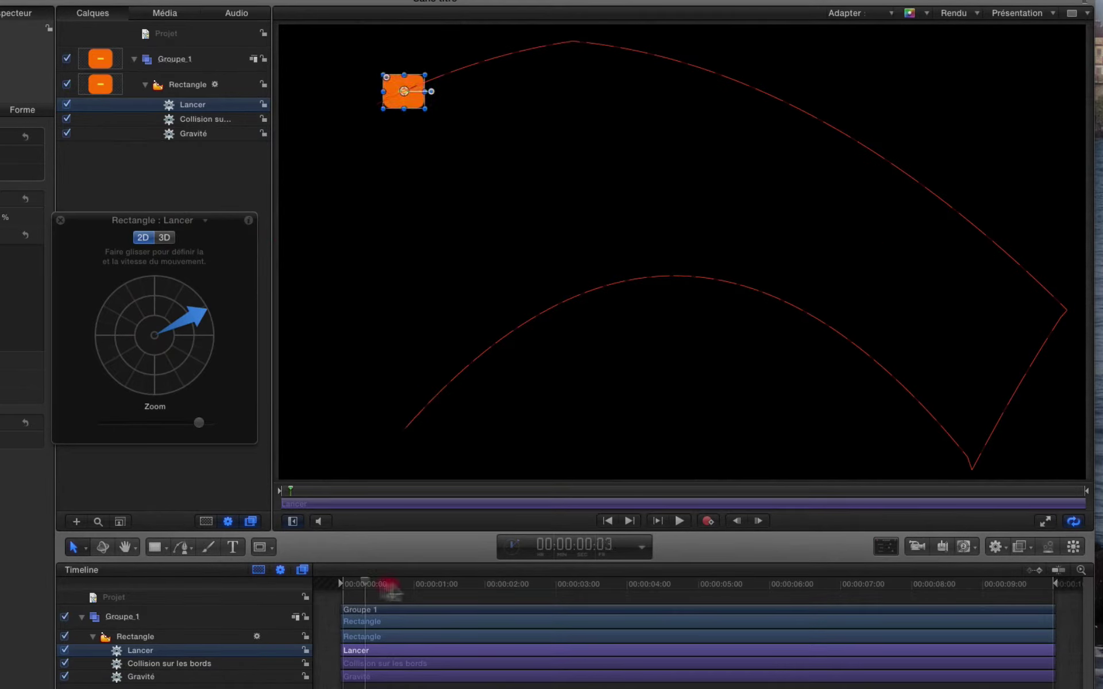
left_click(500, 581)
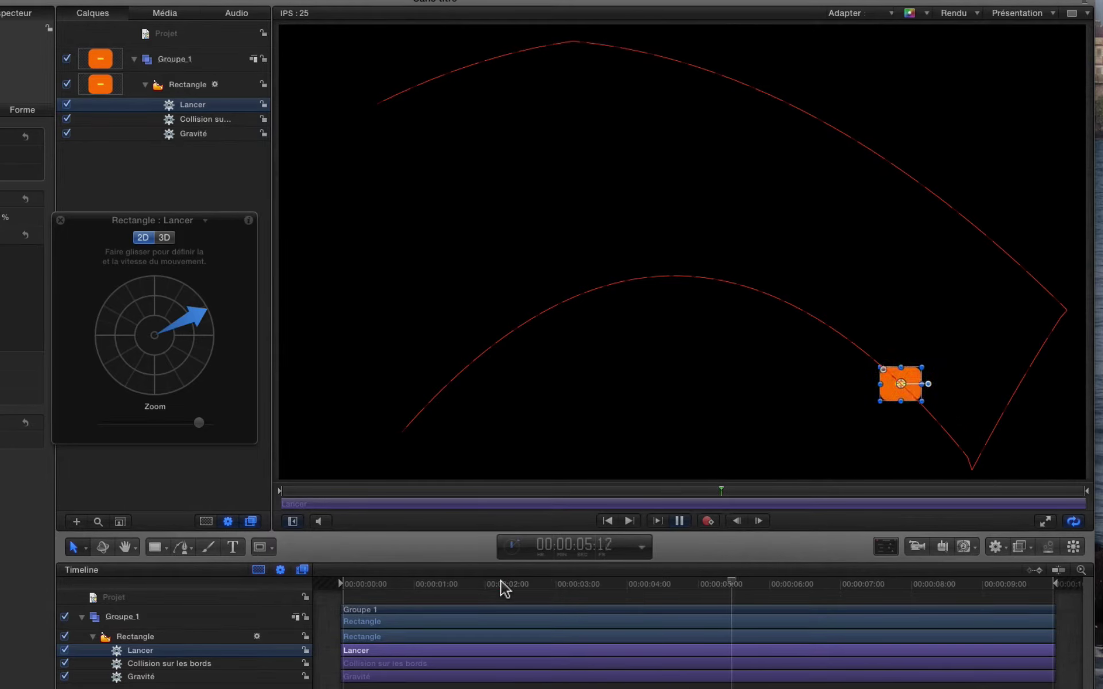
key("space")
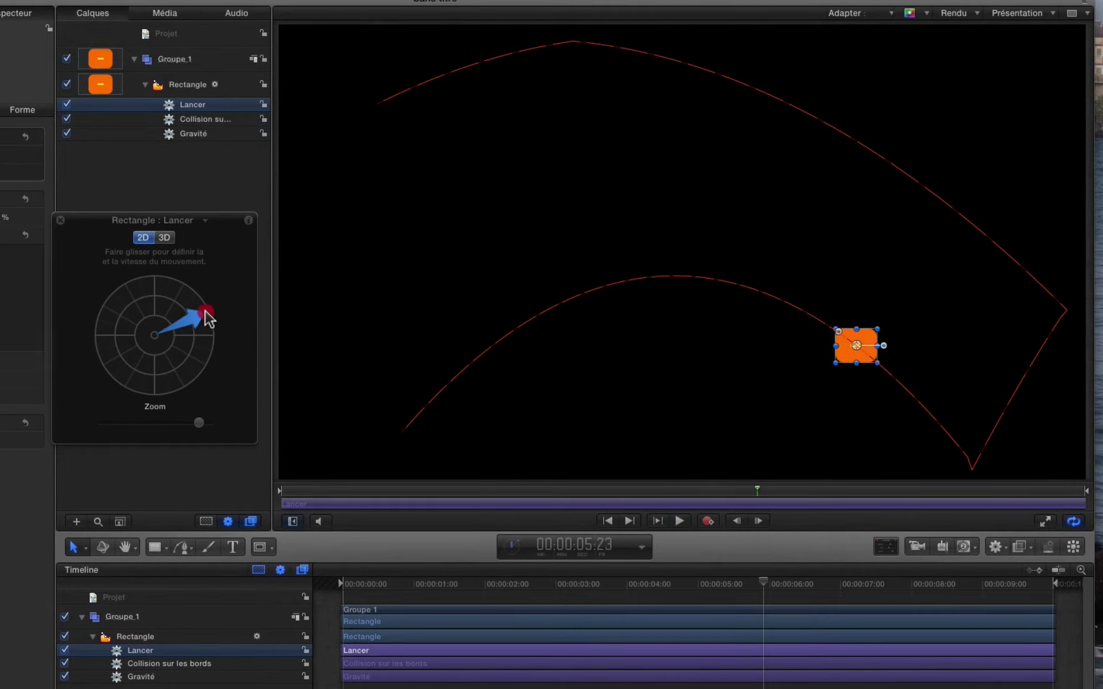
Step: Make the Lancer throw direction slightly steeper and preview the bouncing trajectory from the start
left_click_drag(205, 312, 203, 305)
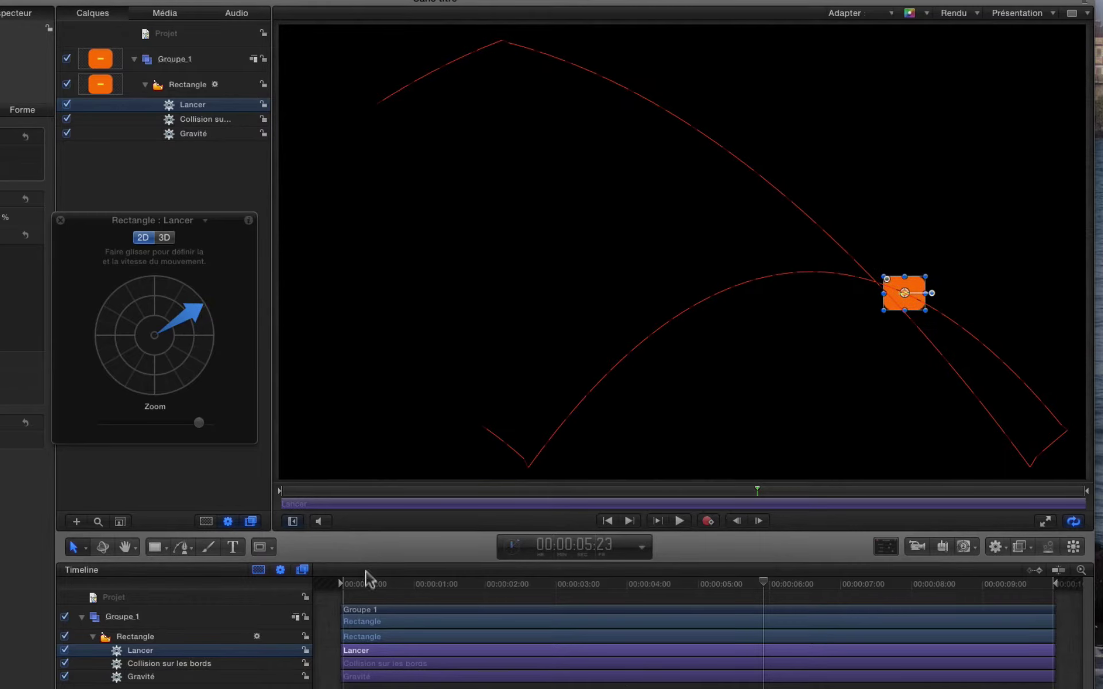
left_click(341, 587)
key("space")
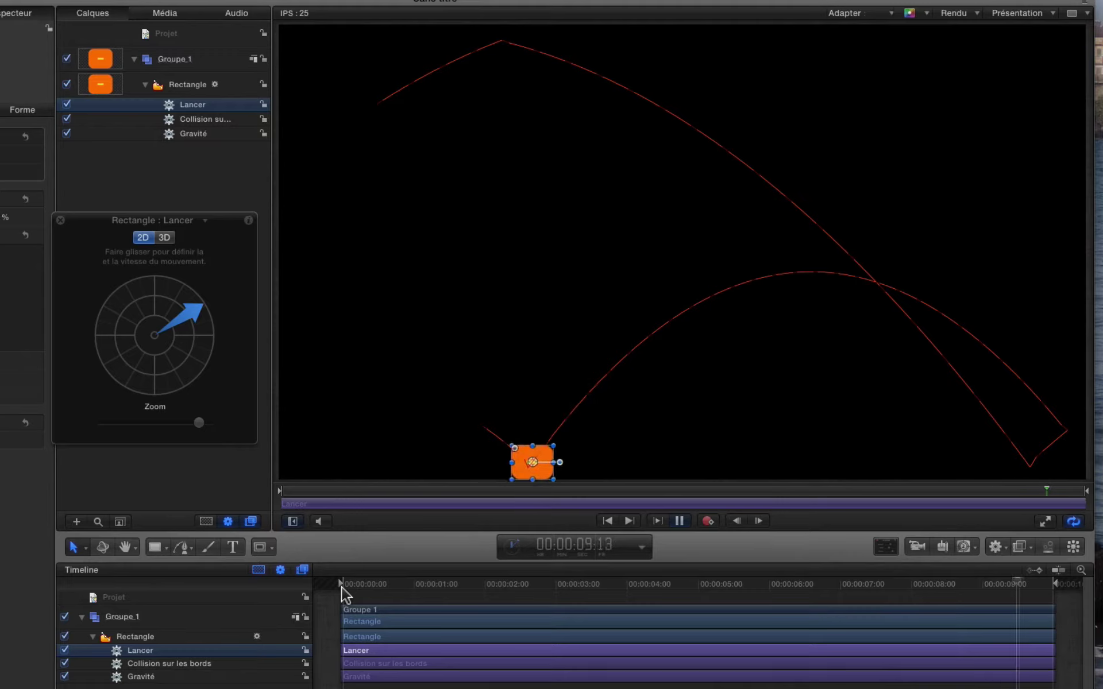
key("space")
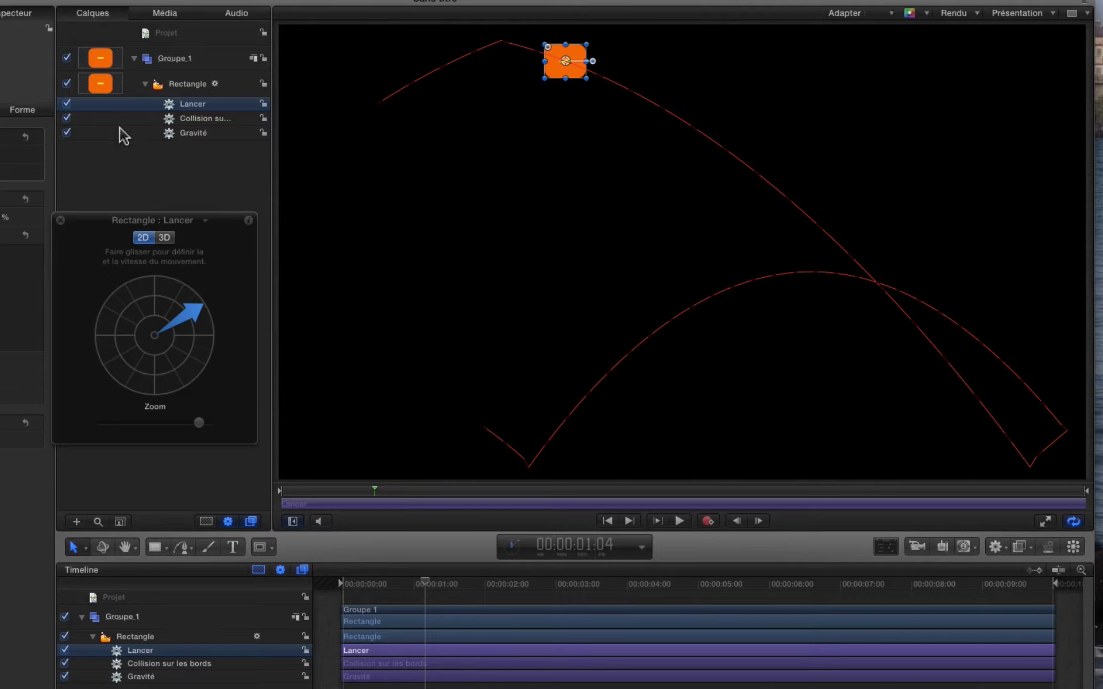
Step: Disable the Collision sur les bords and Gravité behaviors and redirect the Lancer throw slowly down to the right
left_click_drag(67, 119, 78, 131)
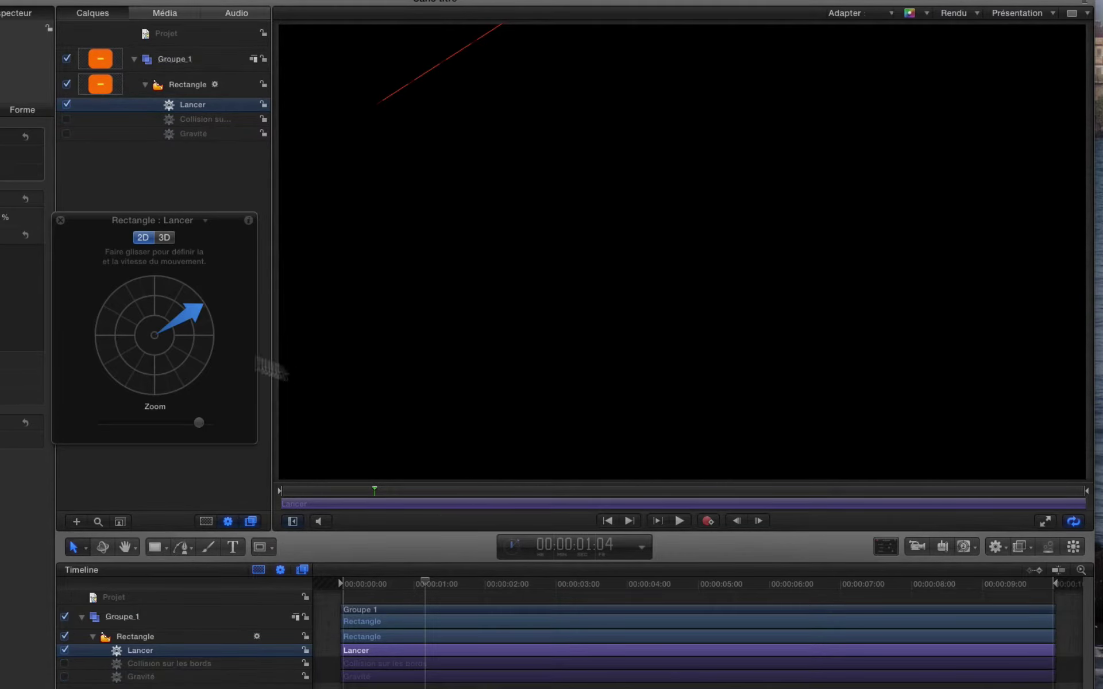
left_click_drag(196, 313, 166, 350)
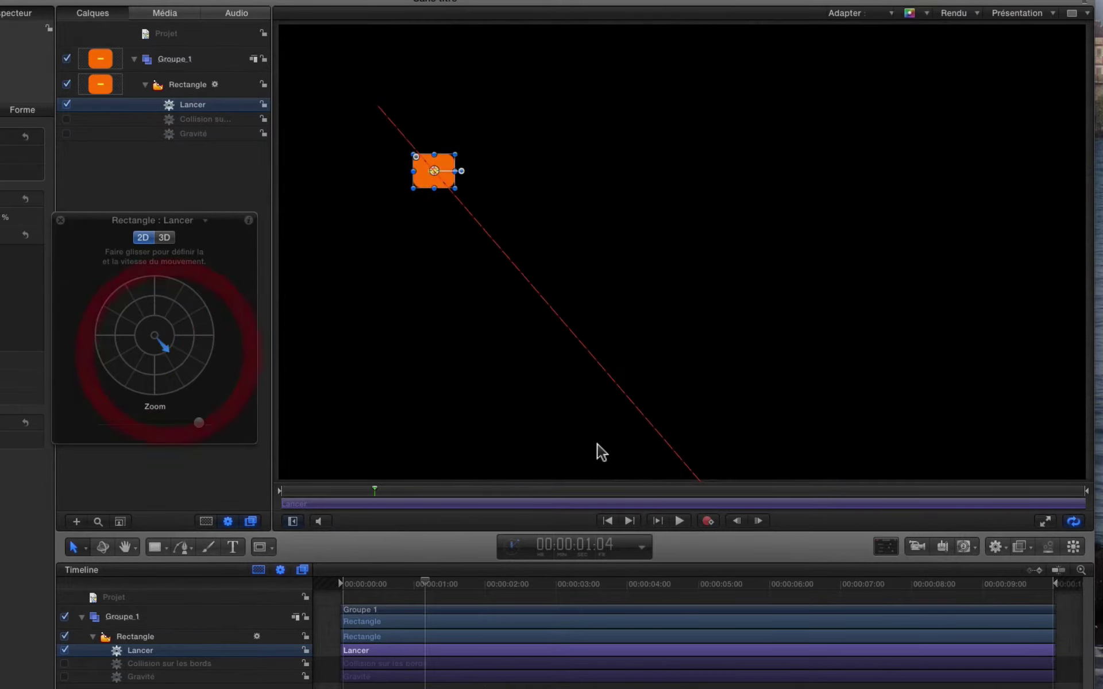
left_click_drag(425, 582, 312, 587)
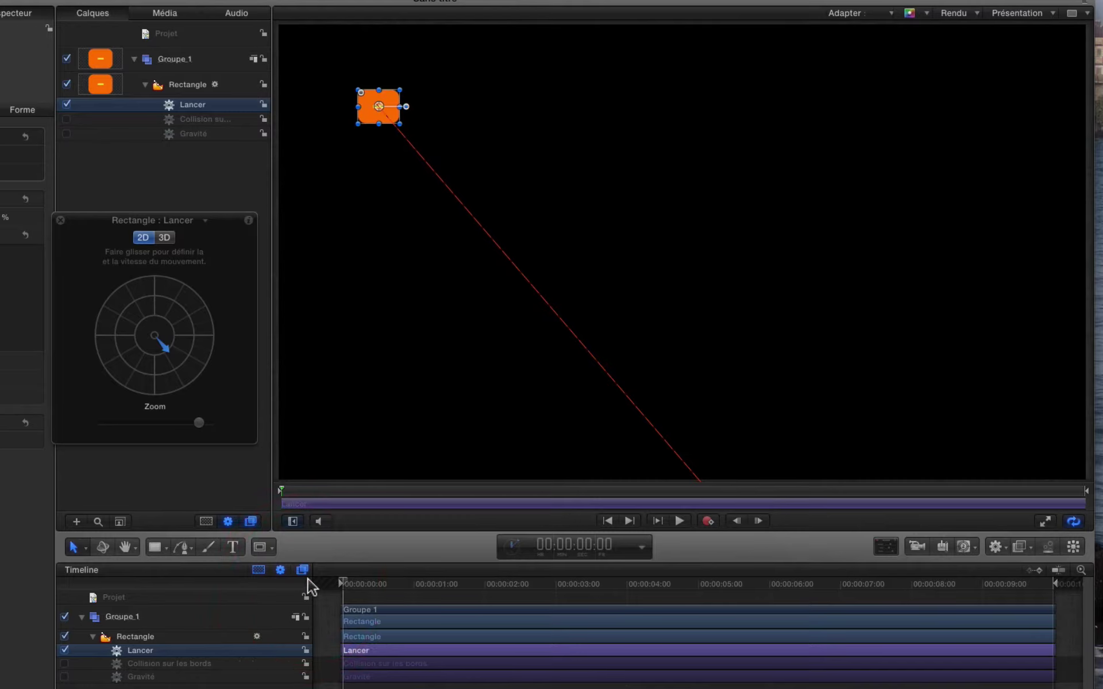
Step: Draw a diagonal line rising from the canvas's bottom edge toward the right side, across the rectangle's path
left_click(160, 546)
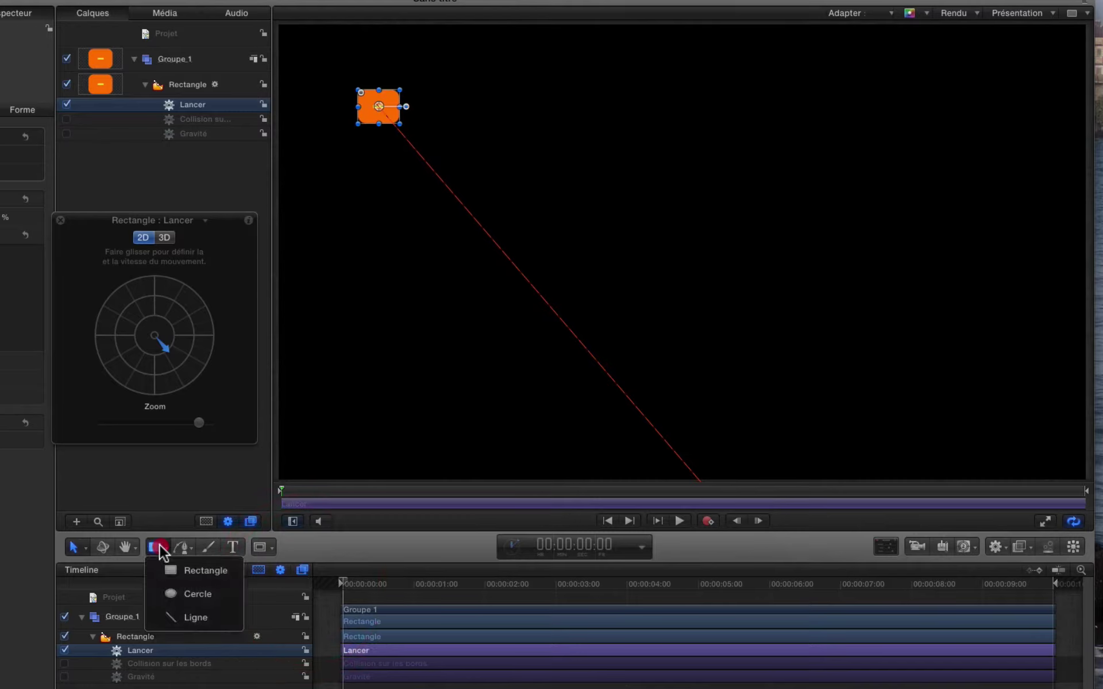
left_click(169, 618)
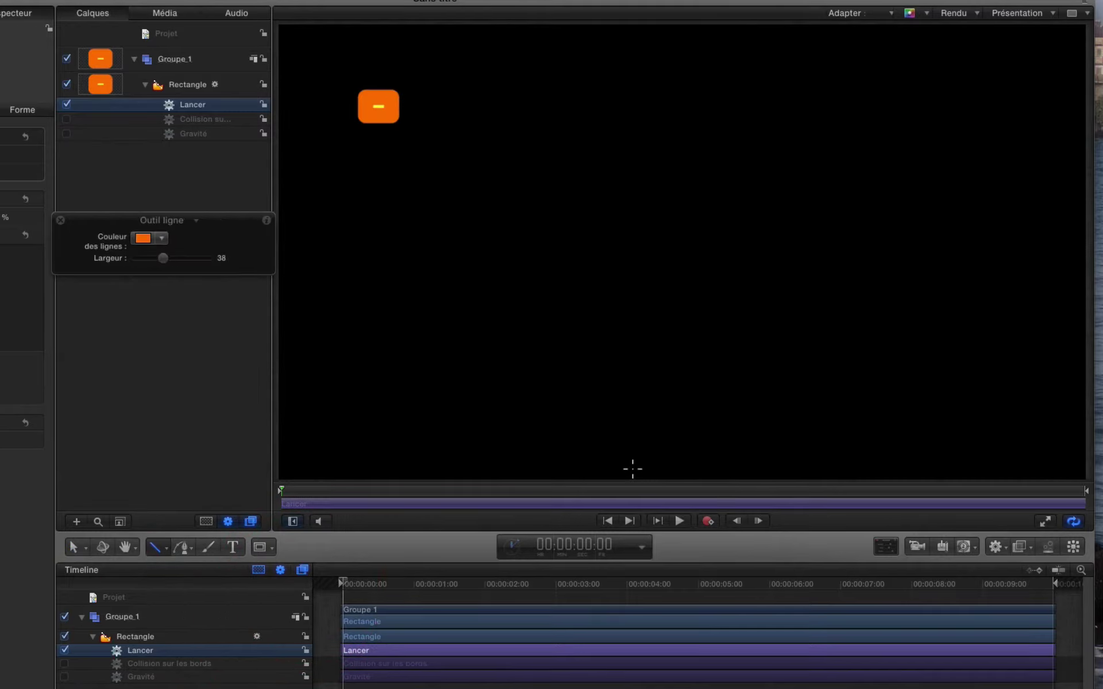
left_click_drag(883, 343, 951, 286)
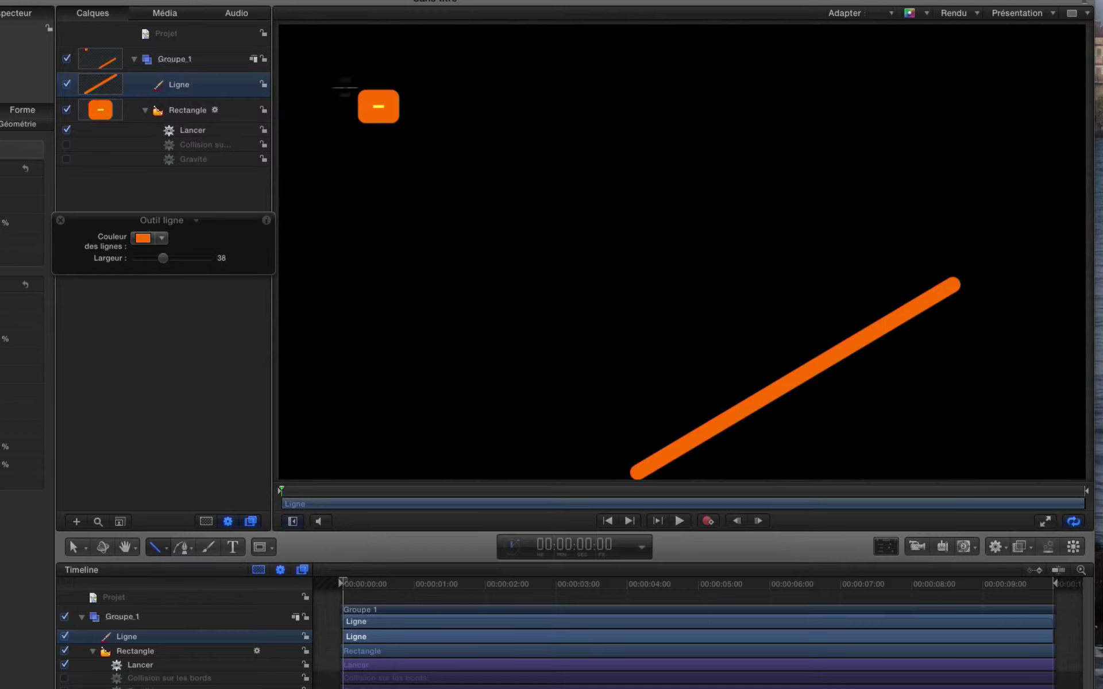
Step: Redirect the rectangle's Lancer throw at a shallower downward angle so its trajectory crosses near the middle of the line
left_click(191, 110)
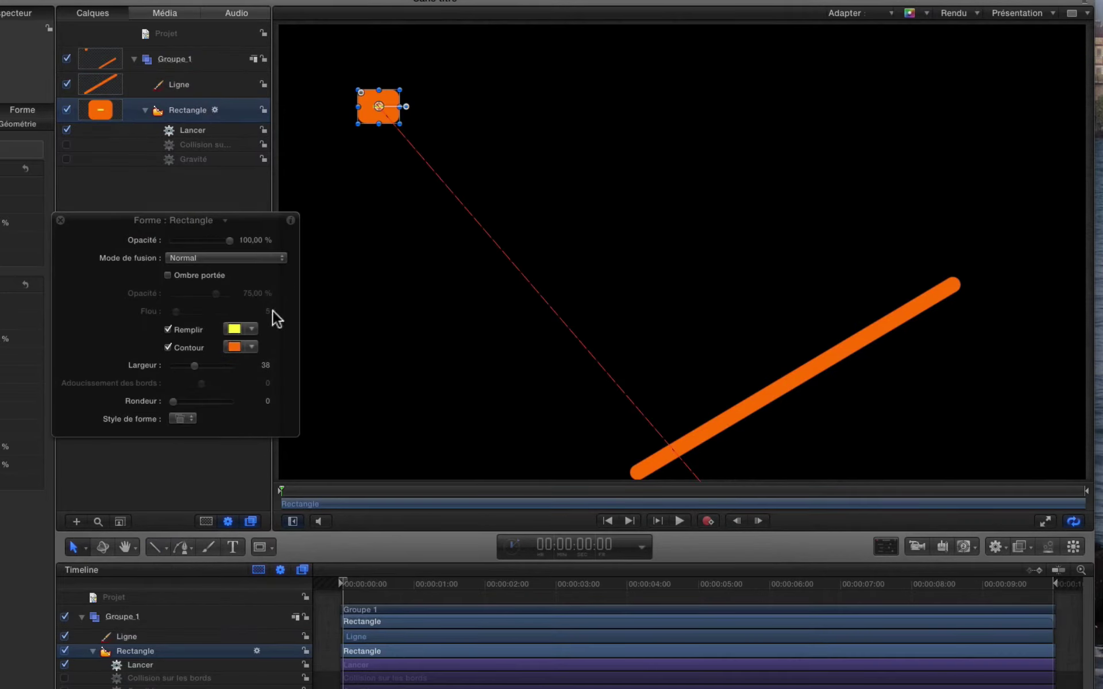
left_click(198, 132)
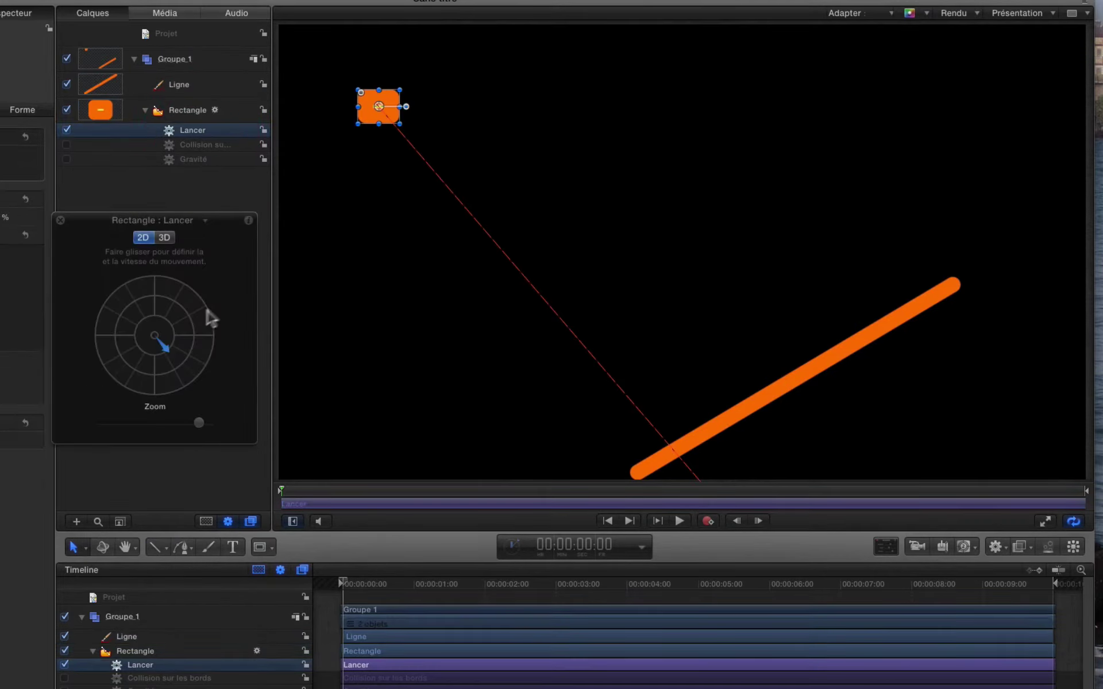
left_click_drag(168, 355, 189, 390)
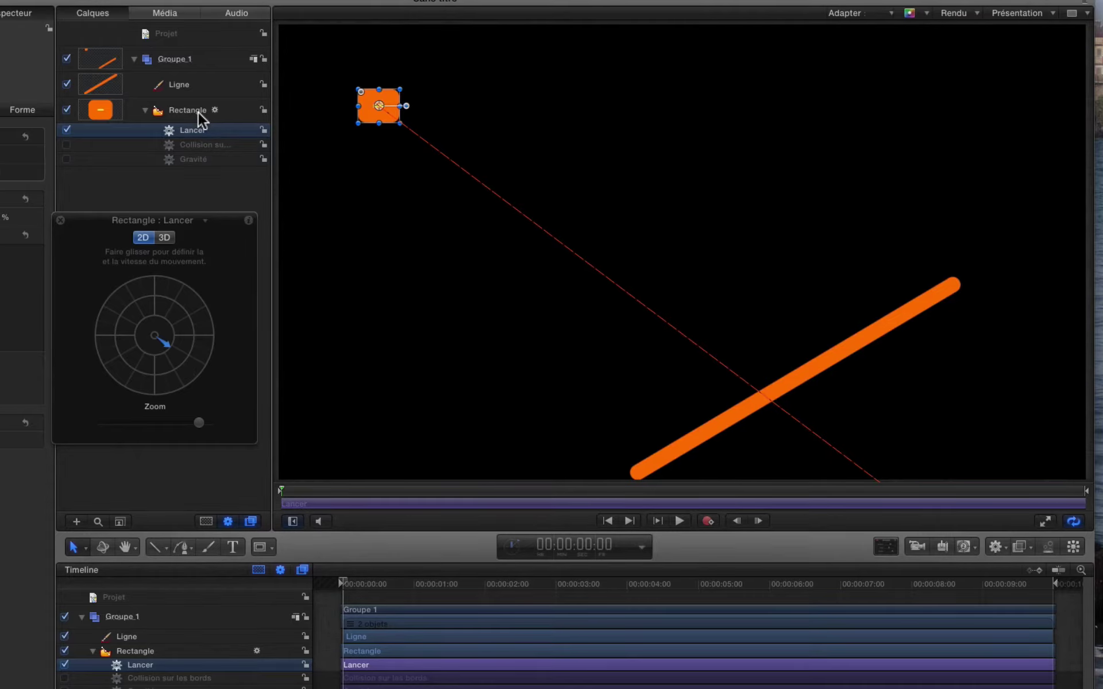
Step: Add the simulation behavior Repousser to the line
left_click(199, 87)
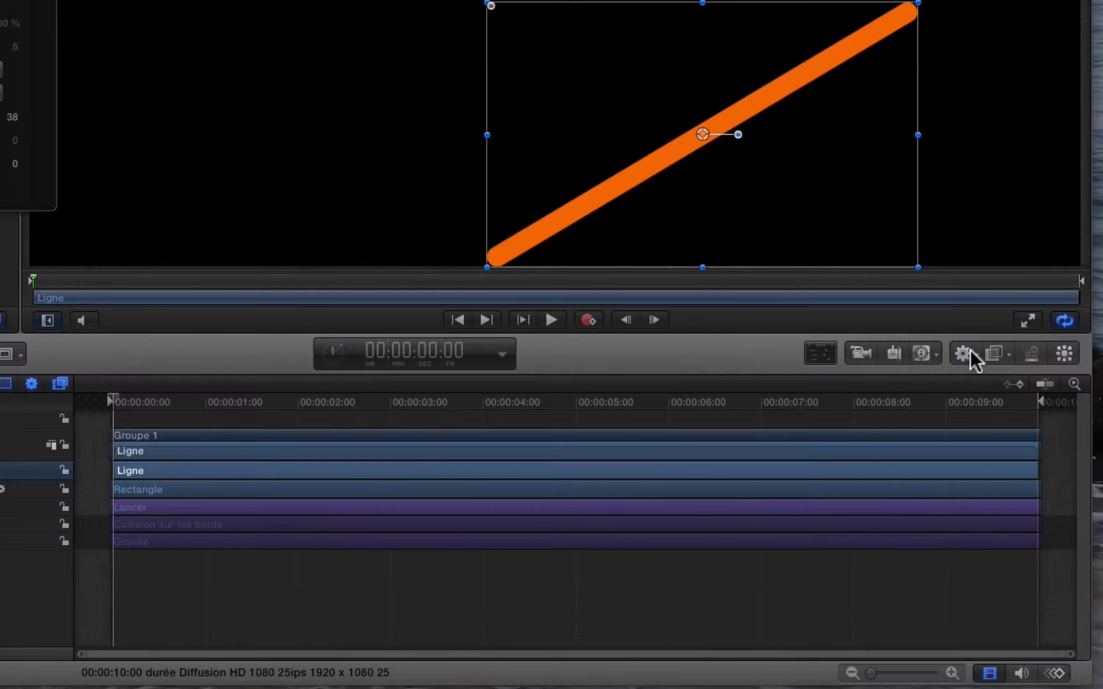
left_click(1000, 544)
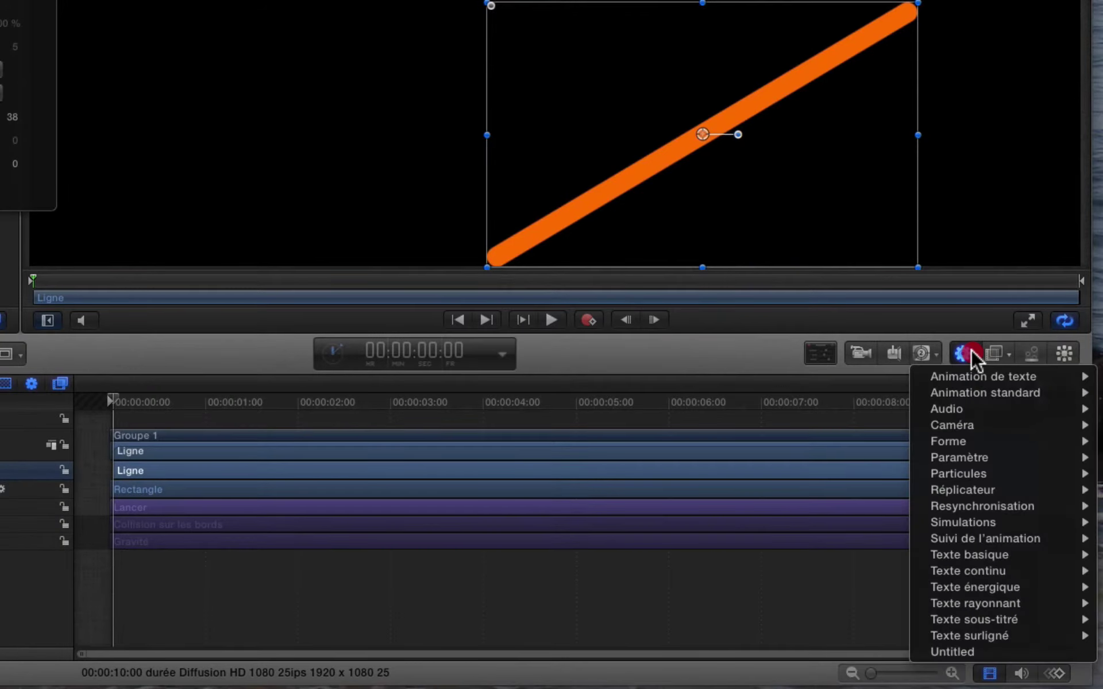
left_click(963, 522)
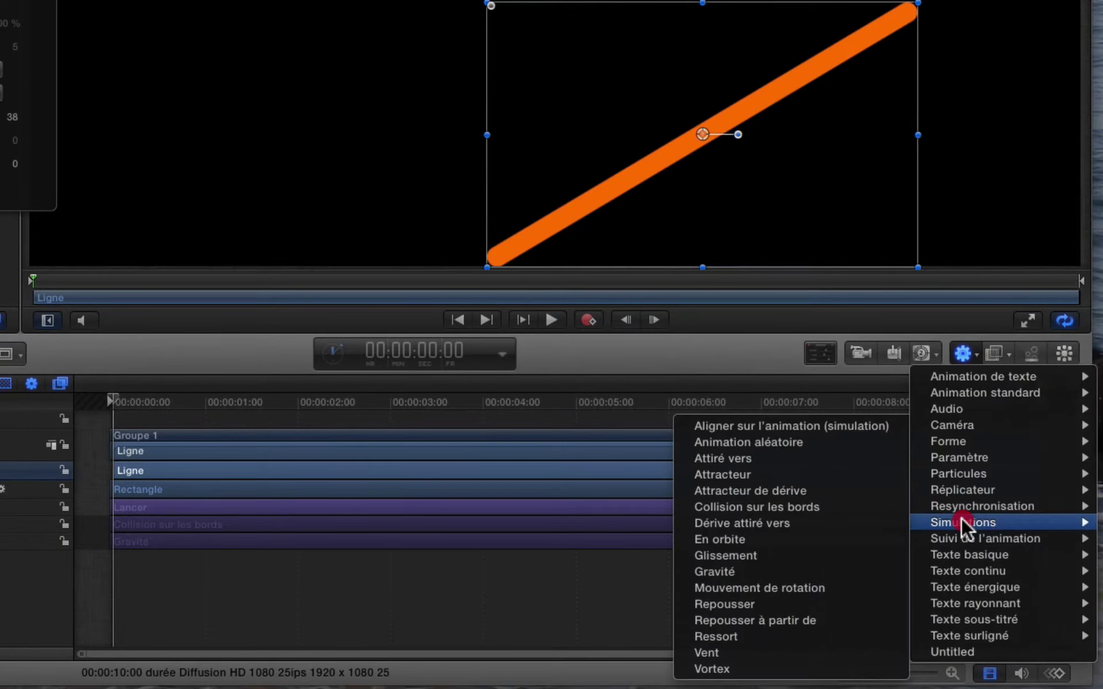
left_click(802, 605)
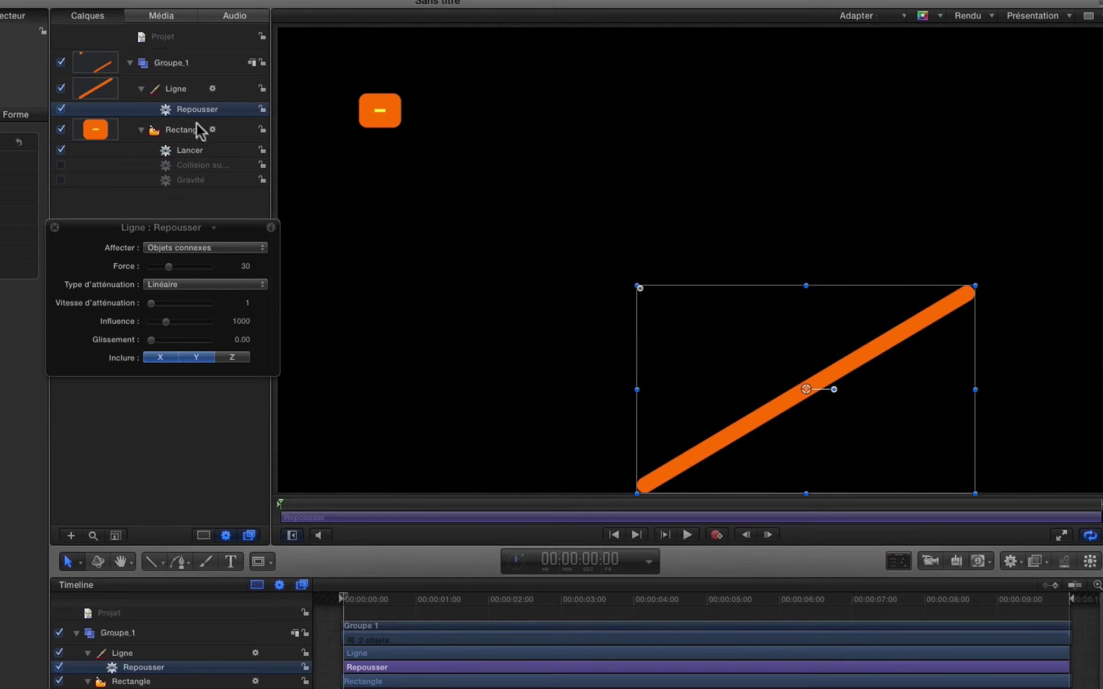
Step: Try a Force of 20 for the line's Repousser behavior and check the rectangle's trajectory
left_click(196, 127)
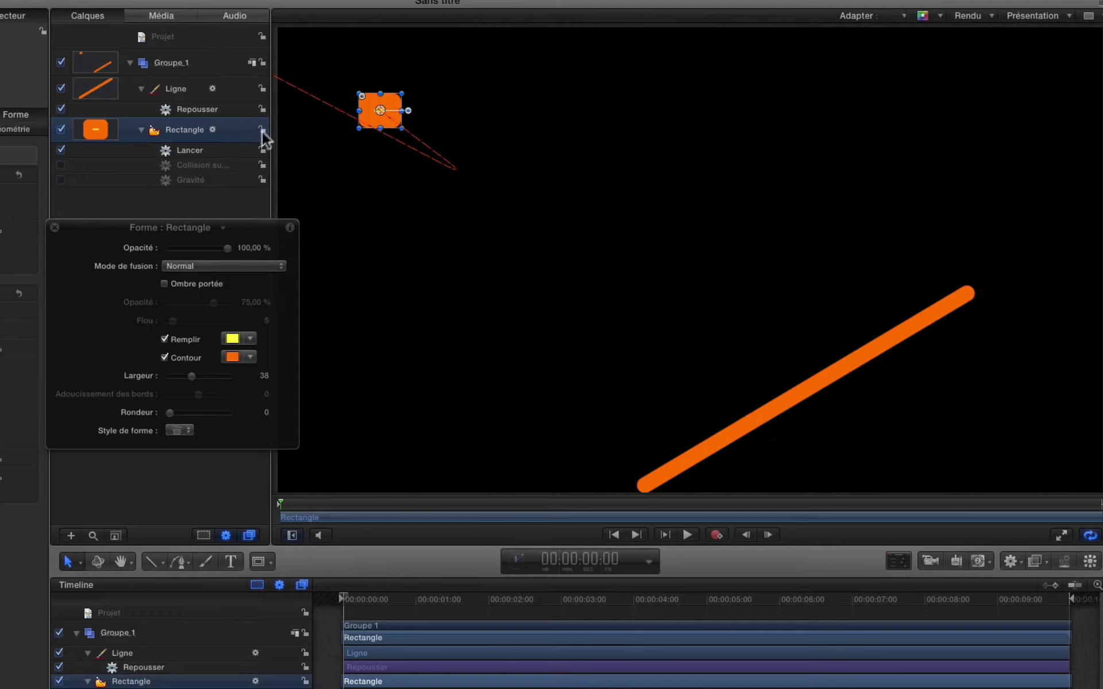
left_click(197, 109)
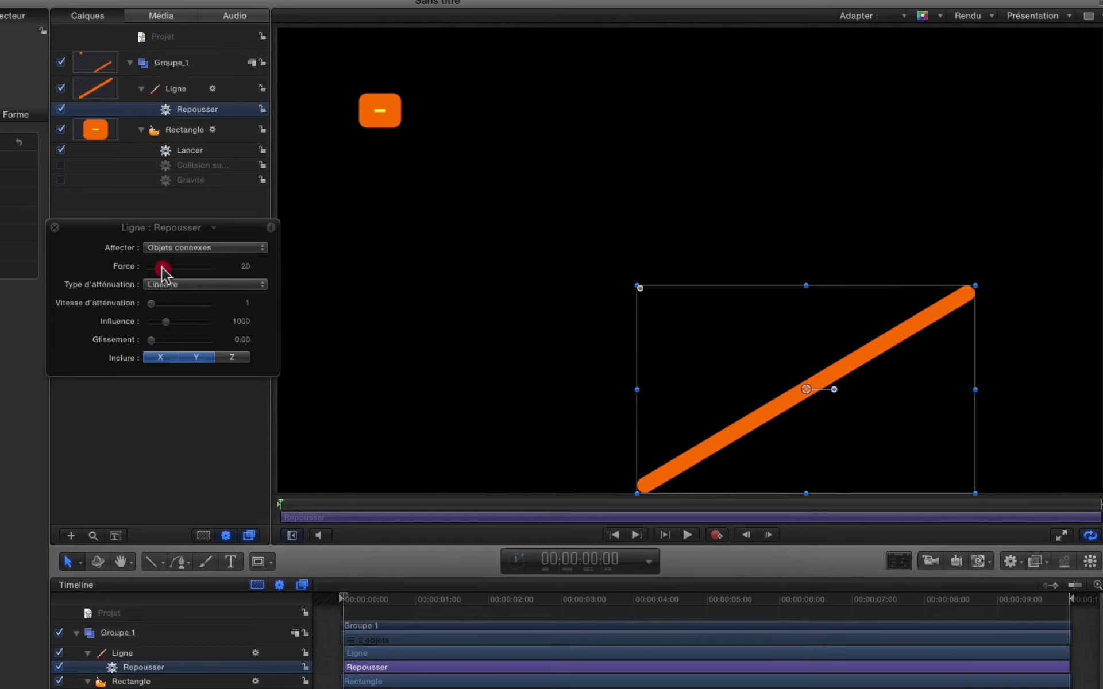
left_click(192, 136)
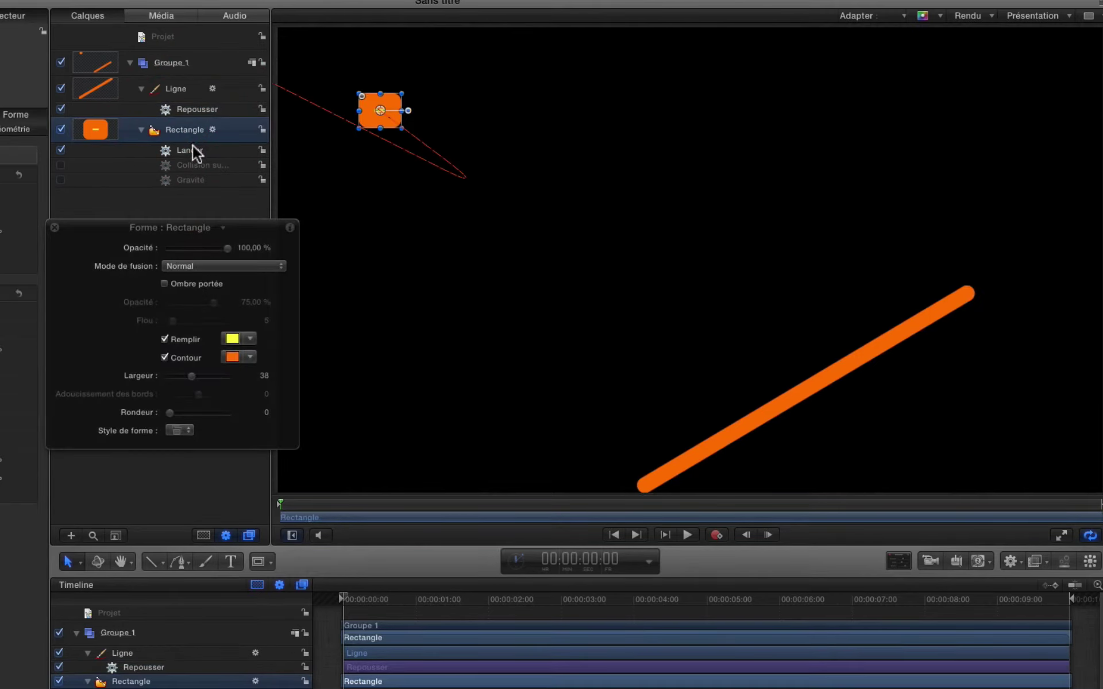
Step: Strengthen the rectangle's Lancer throw down to the right so it travels closer to the line
left_click(192, 150)
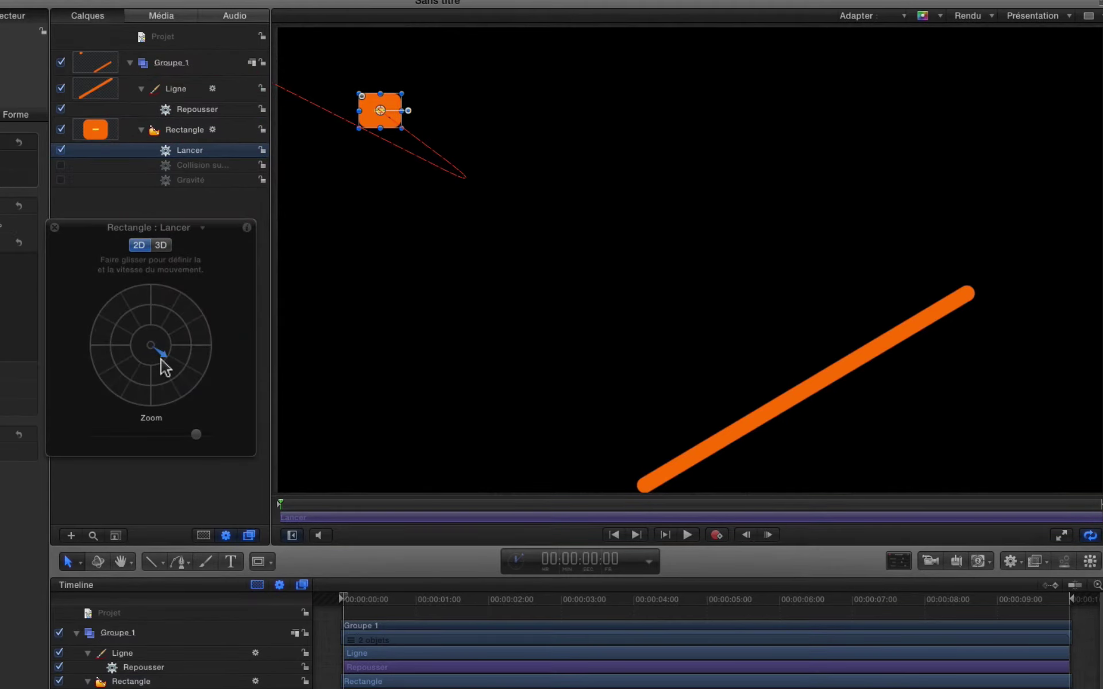
left_click_drag(160, 359, 216, 382)
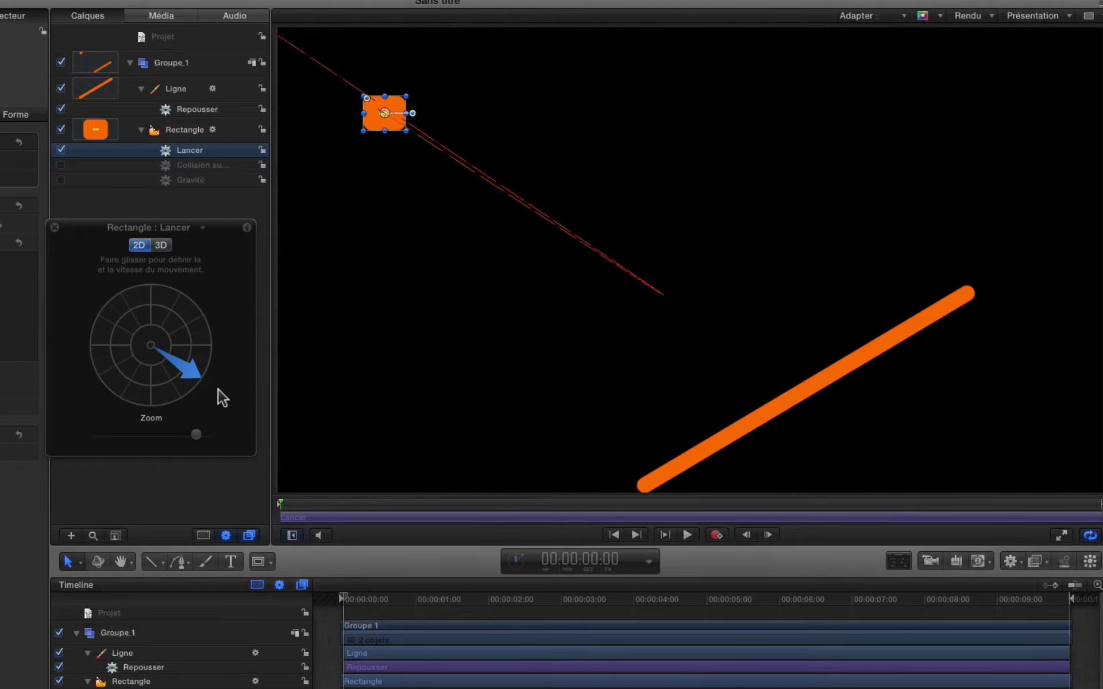
left_click(205, 372)
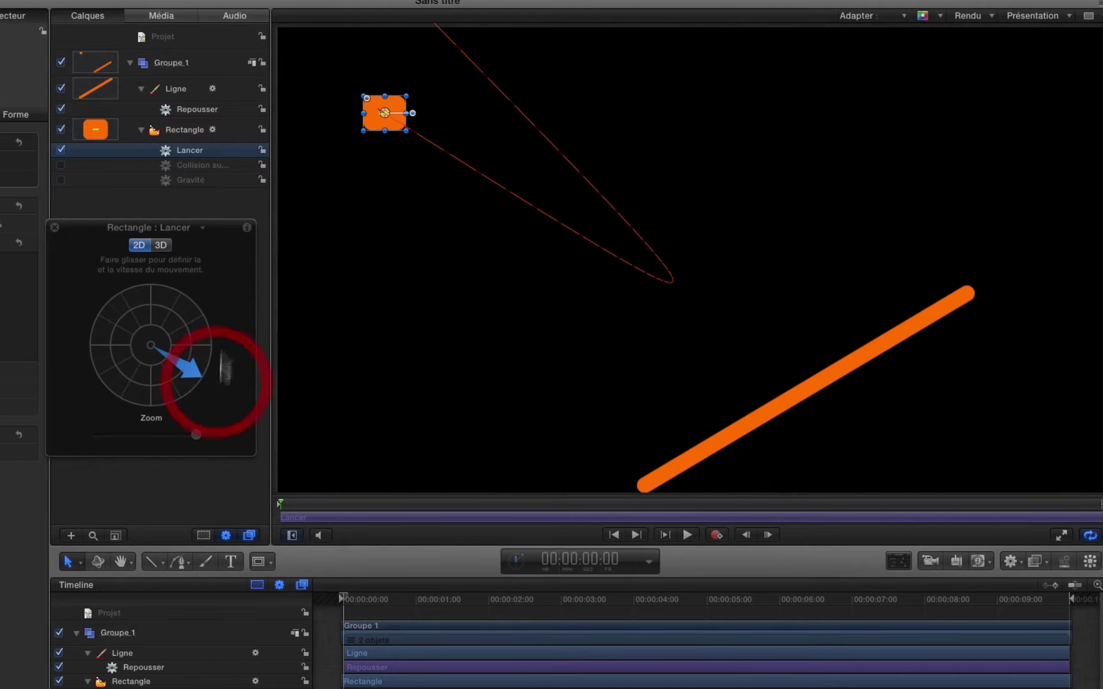
Step: Reduce the line's Repousser Force to about 14 and preview the rectangle being repelled
left_click(197, 109)
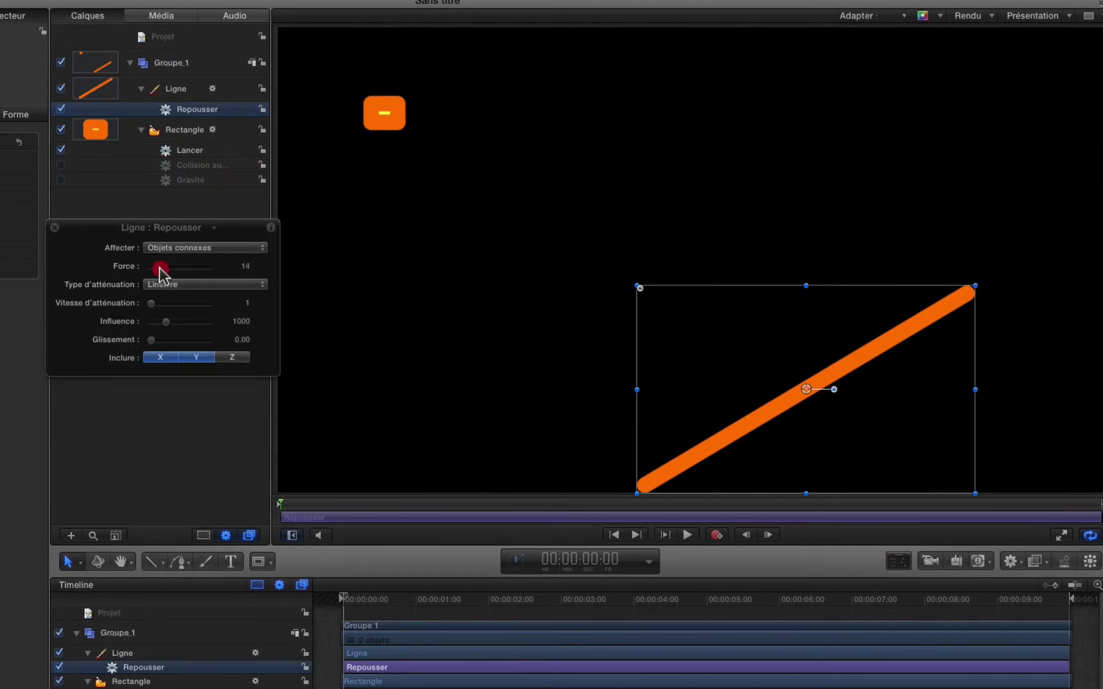
left_click(201, 131)
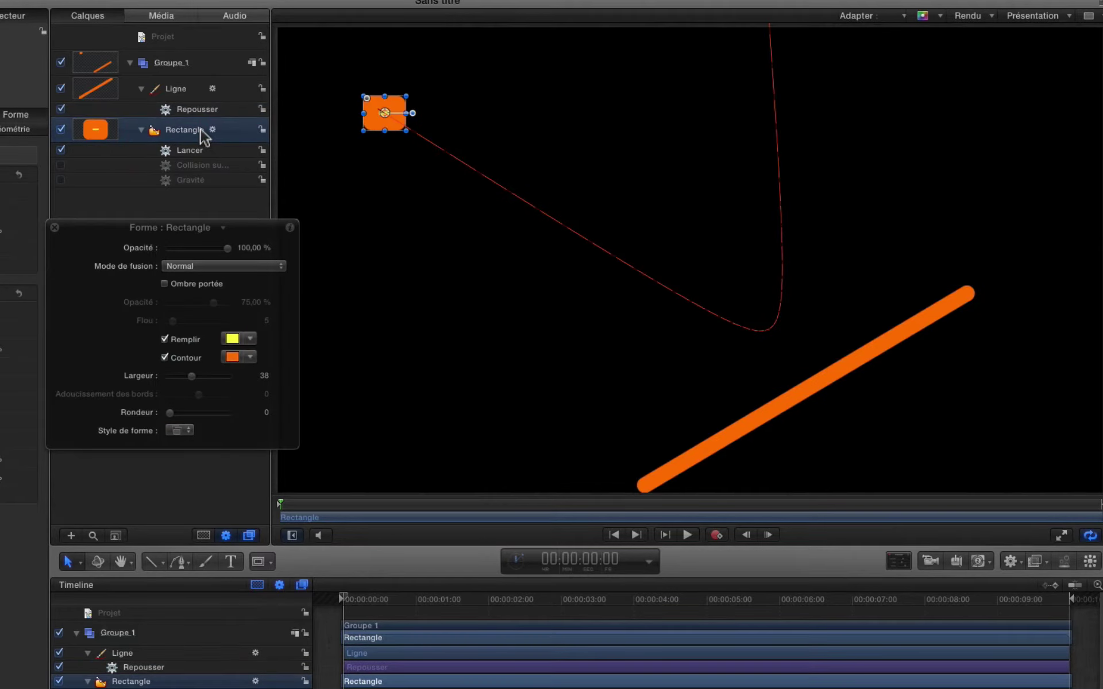
key("space")
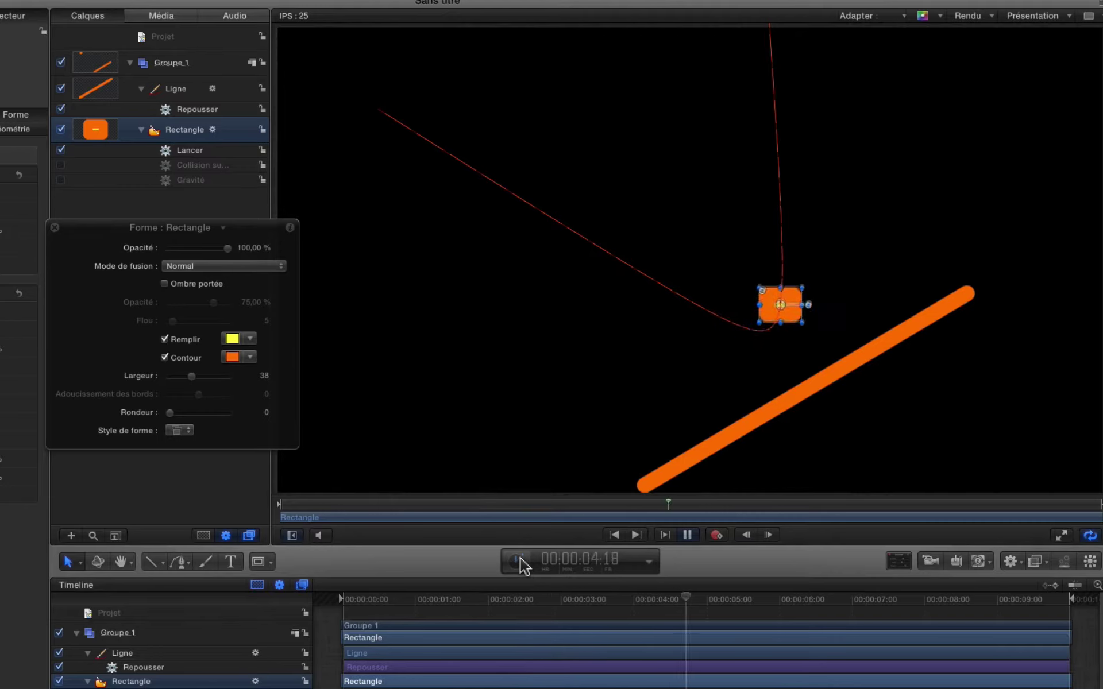
key("space")
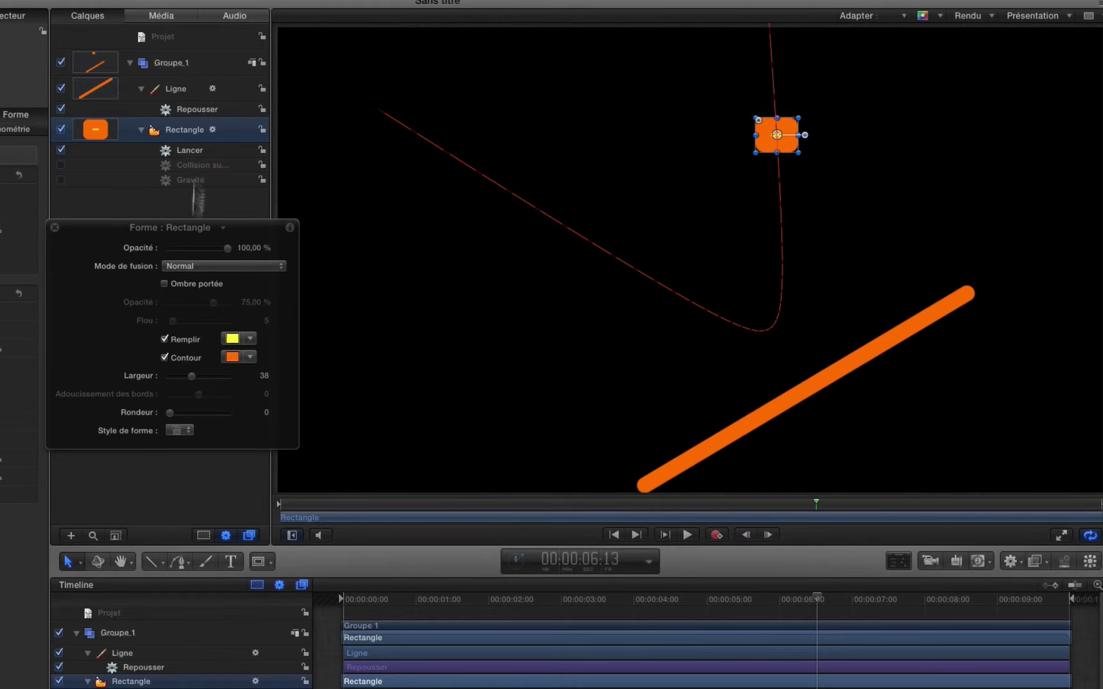
Step: Replace the line's Repousser behavior with a Repousser à partir de simulation on the rectangle, using Ligne as its object
left_click(194, 110)
key("Delete")
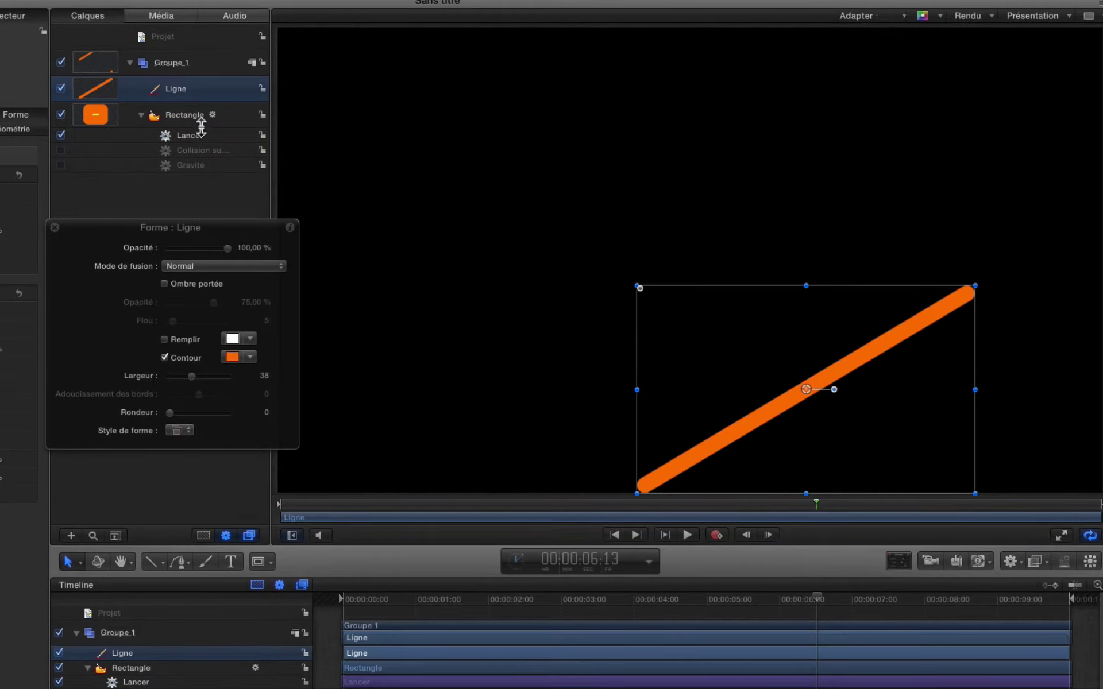
left_click(200, 121)
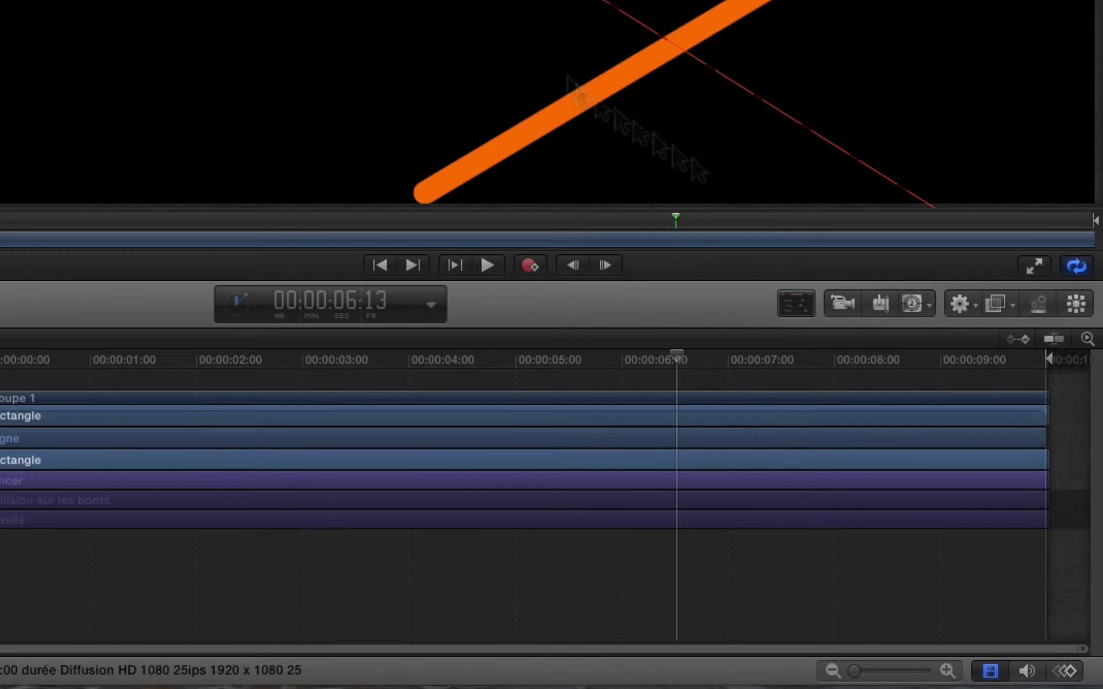
left_click(975, 304)
mouse_move(990, 367)
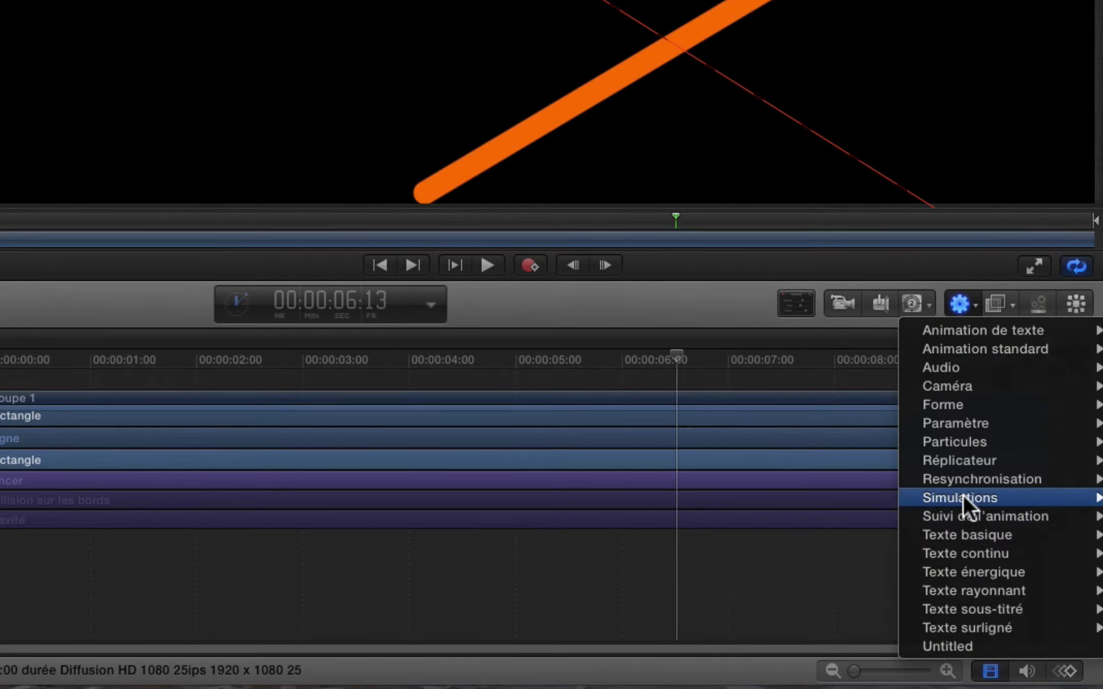
mouse_move(963, 495)
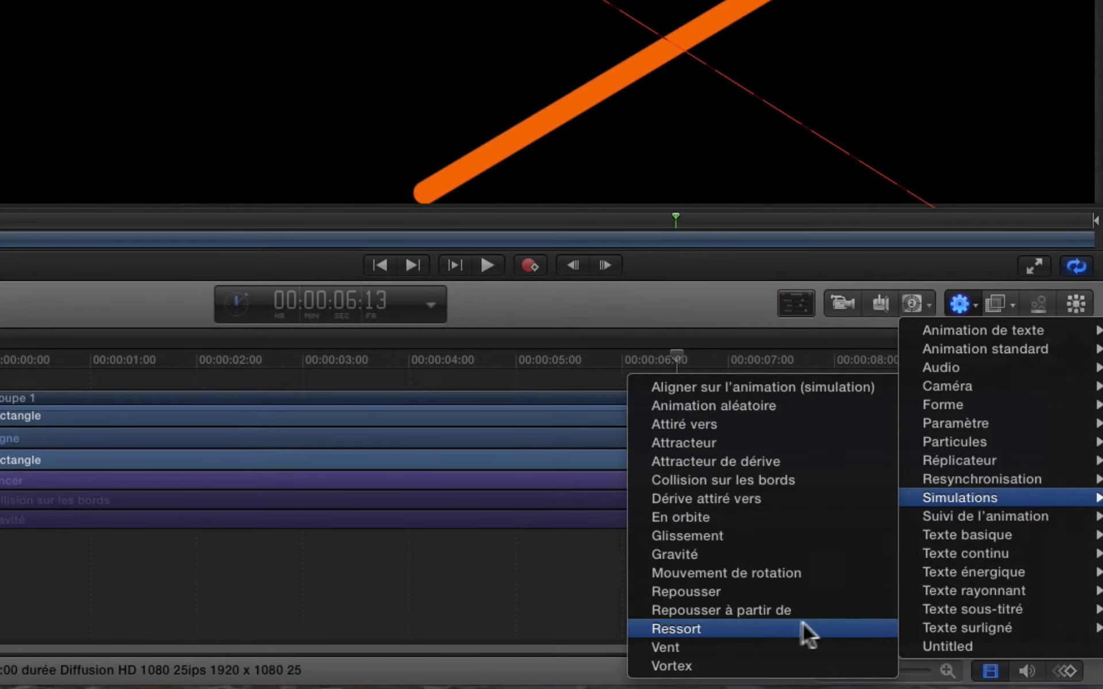
left_click(715, 610)
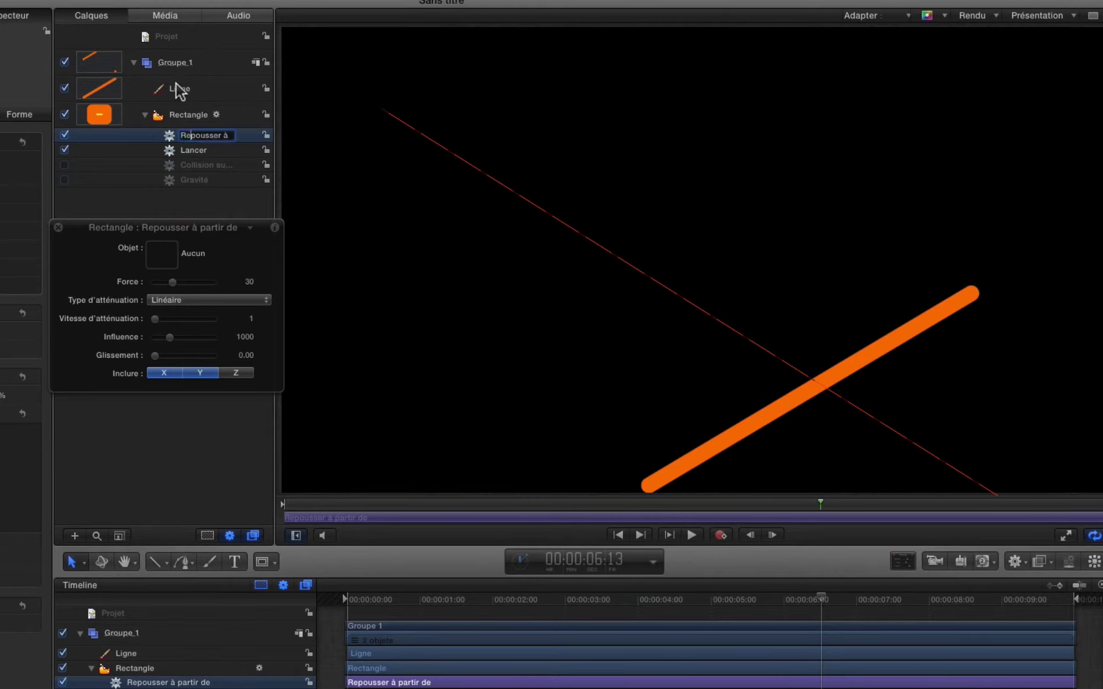
left_click_drag(246, 89, 149, 254)
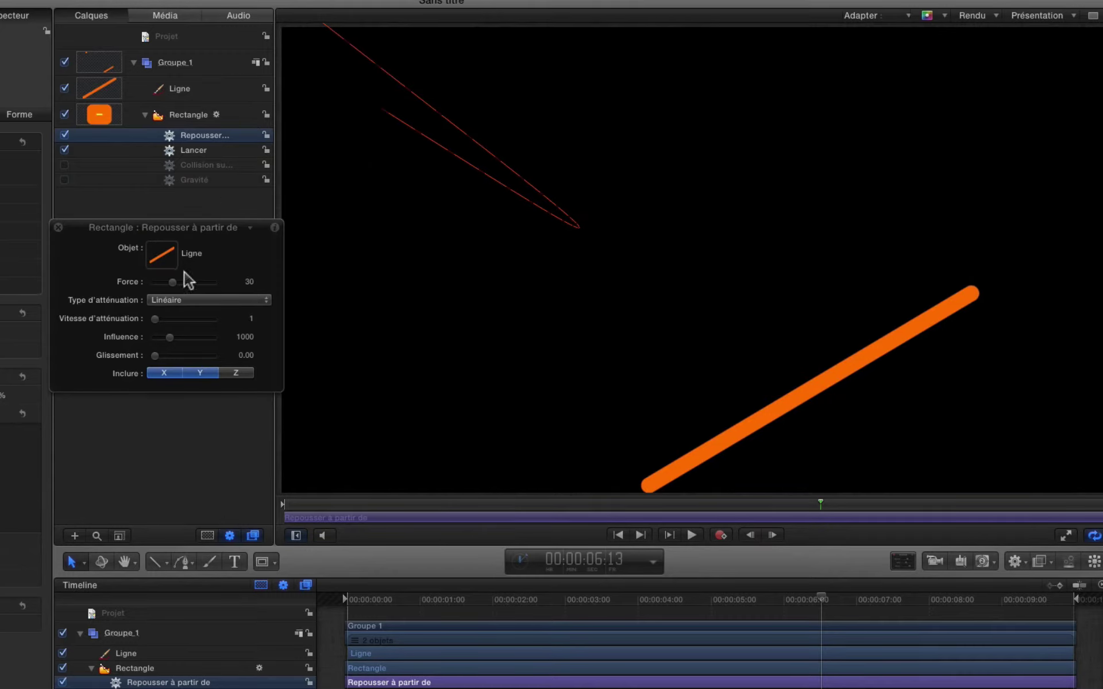
Step: Set the Repousser à partir de Force to 12 and preview the animation from the start
mouse_move(174, 287)
left_mouse_down()
mouse_move(164, 293)
mouse_move(162, 282)
left_mouse_up()
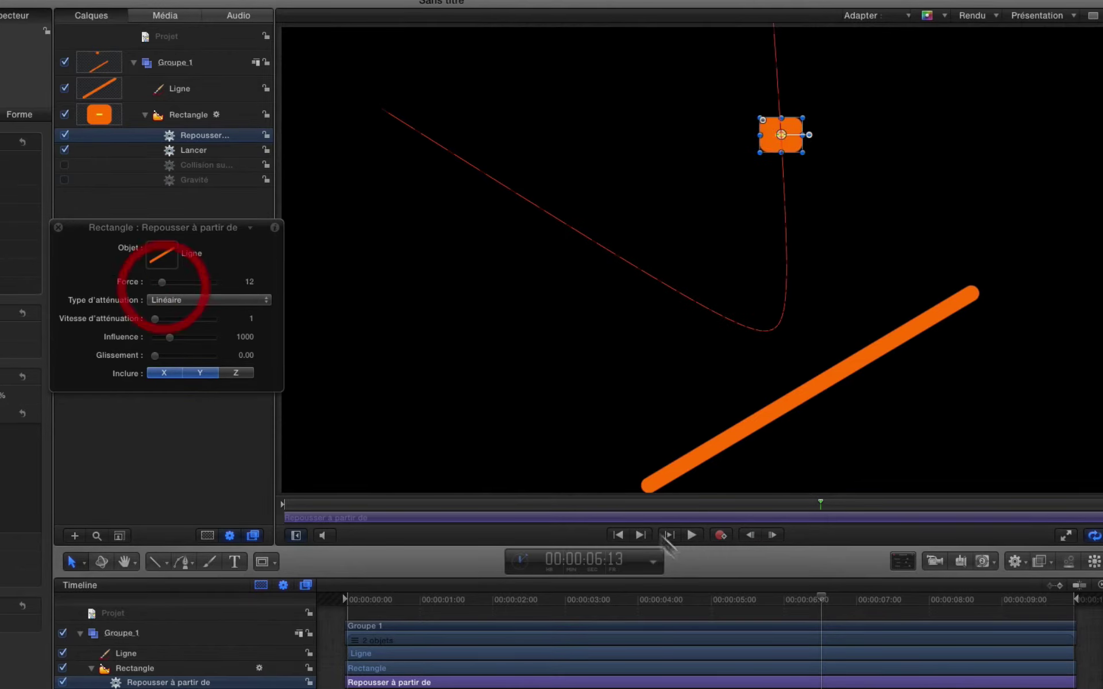
left_click_drag(822, 599, 486, 603)
left_click(348, 601)
key("space")
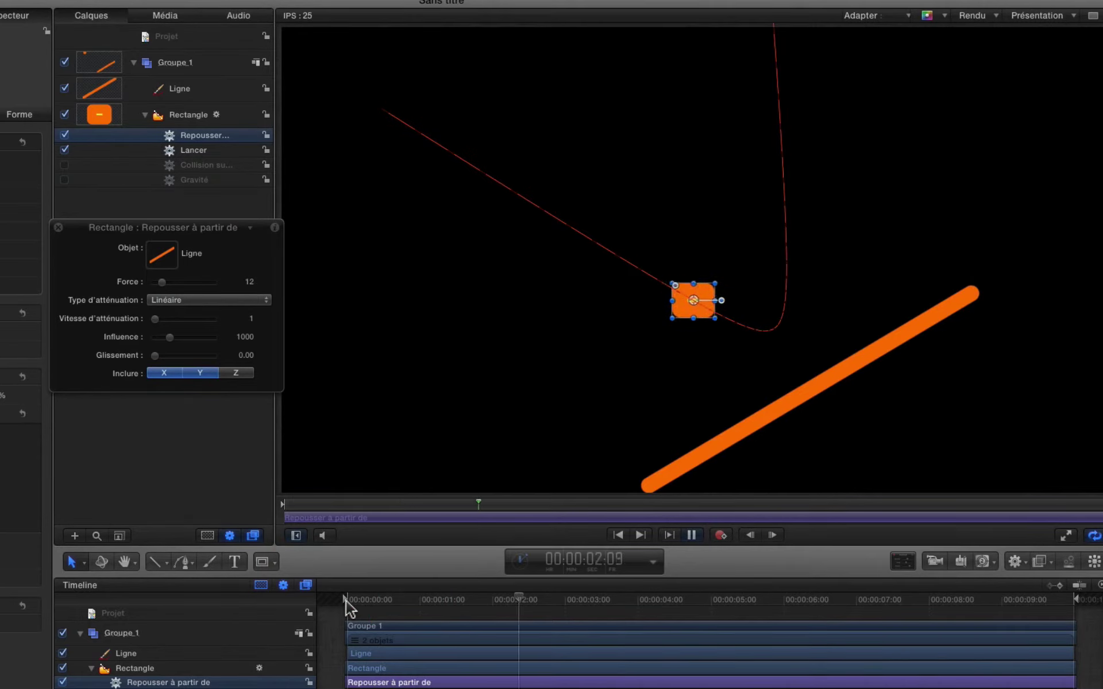
Step: Set the Influence of Repousser à partir de to 858 and preview the rectangle's path from the start
left_click_drag(155, 319, 155, 356)
left_click_drag(468, 603, 344, 597)
key("space")
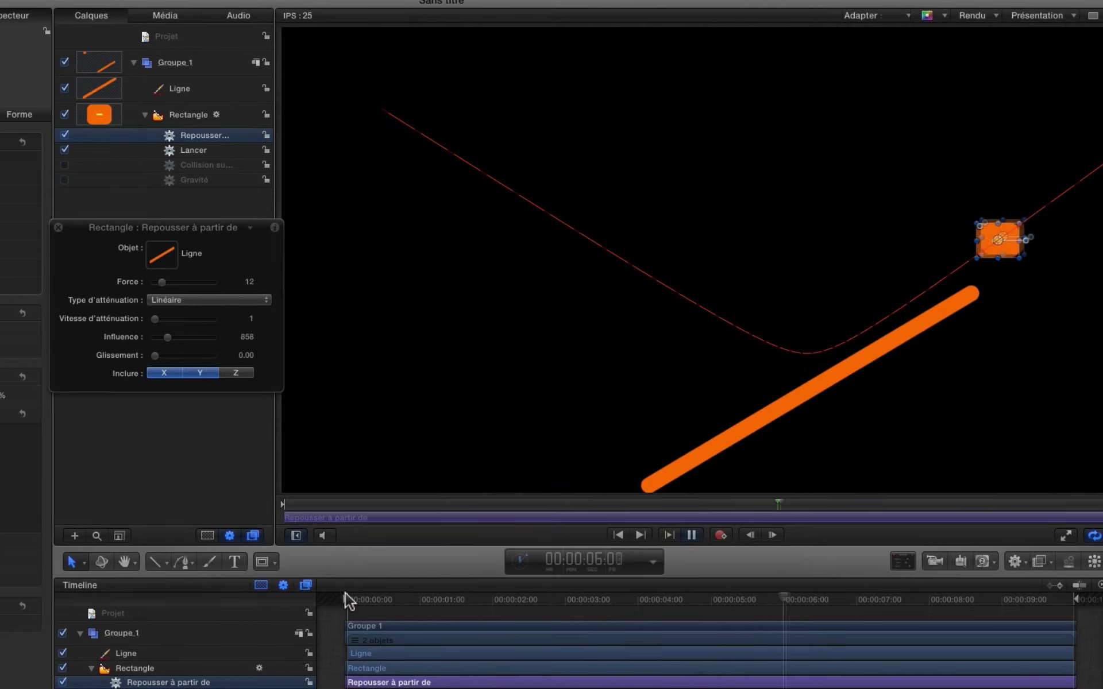
key("space")
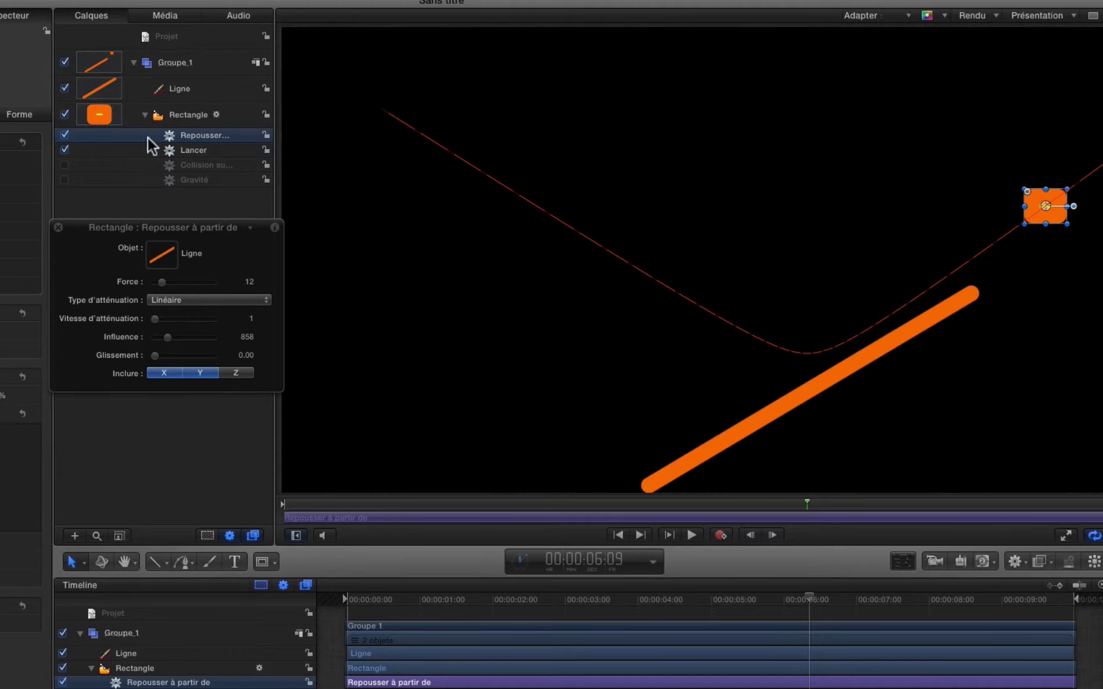
Step: Delete the rectangle's Repousser à partir de, Collision sur les bords and Gravité behaviors and the line, and select the rectangle
left_click(96, 135)
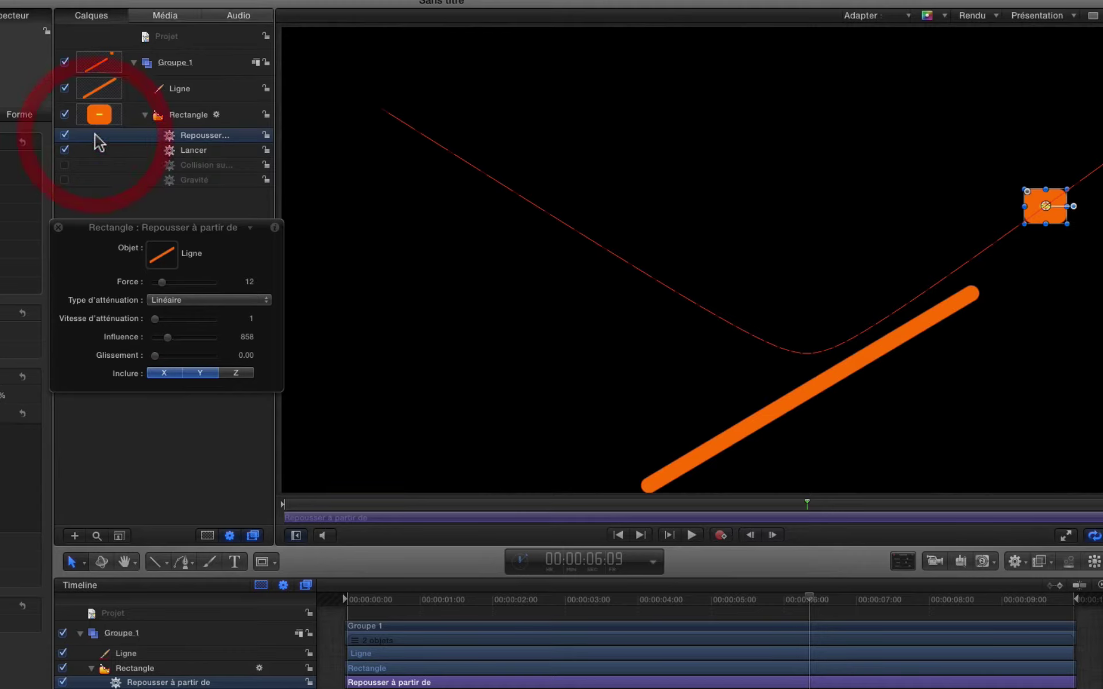
key("Delete")
left_click(146, 152)
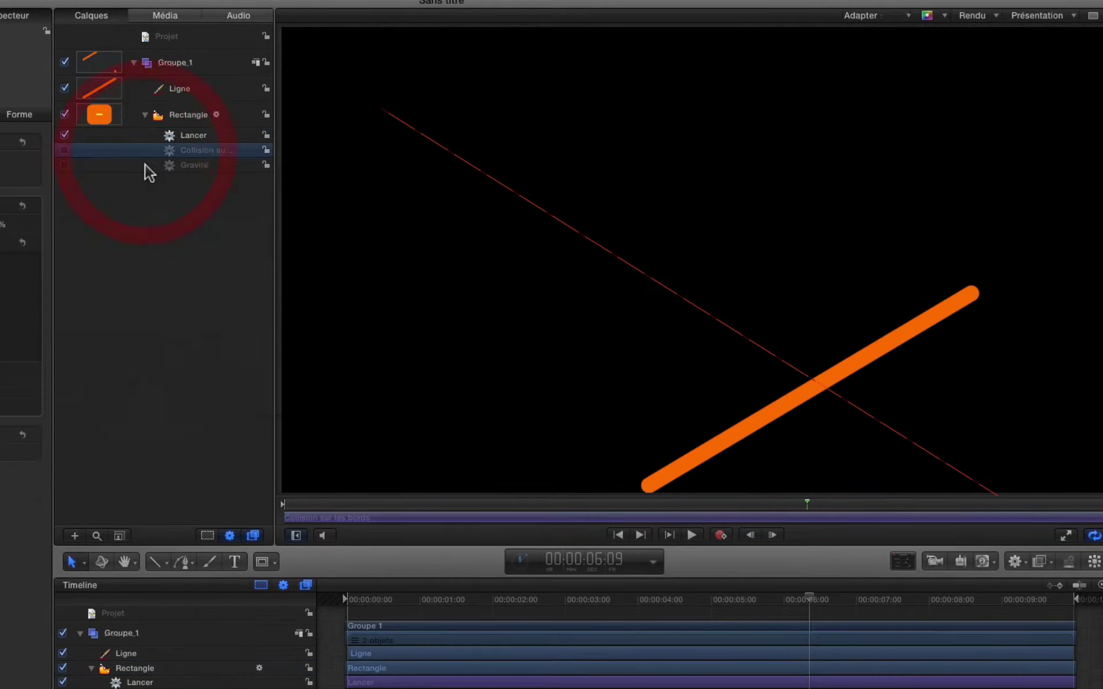
key("Delete")
left_click(135, 151)
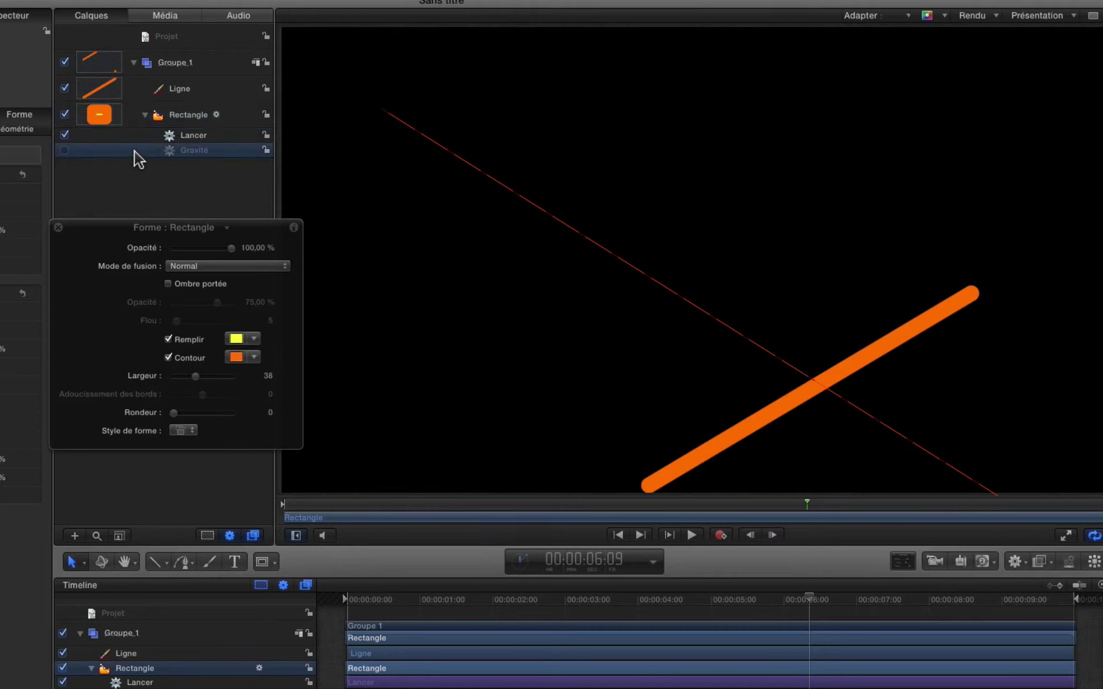
key("Delete")
left_click(165, 93)
key("Delete")
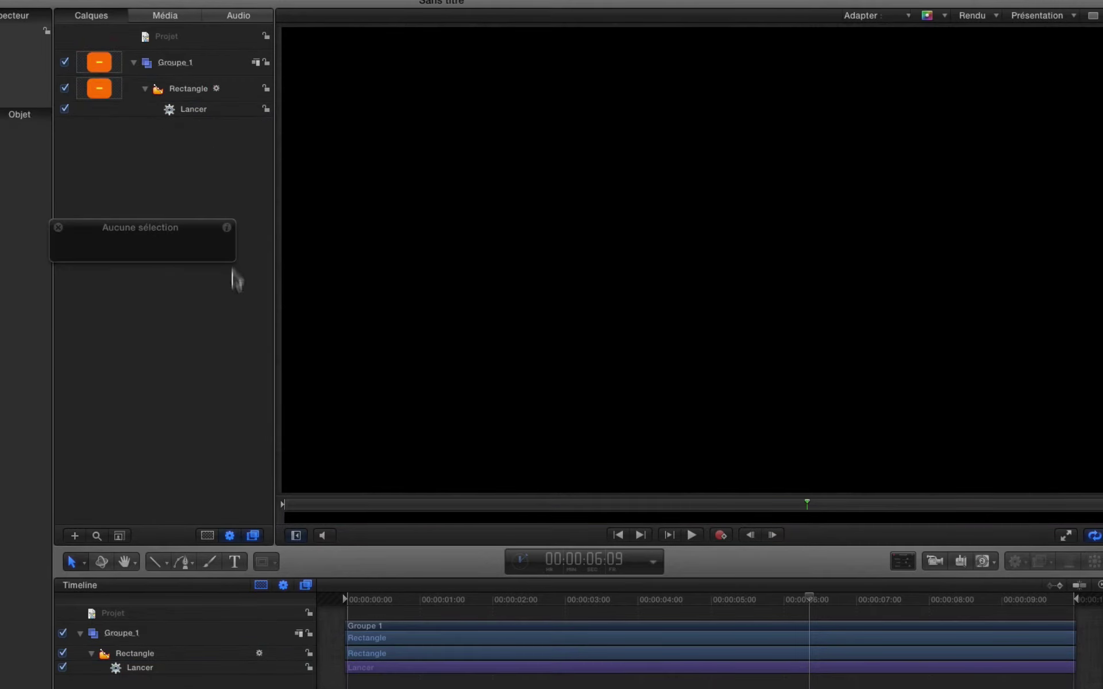
left_click(191, 100)
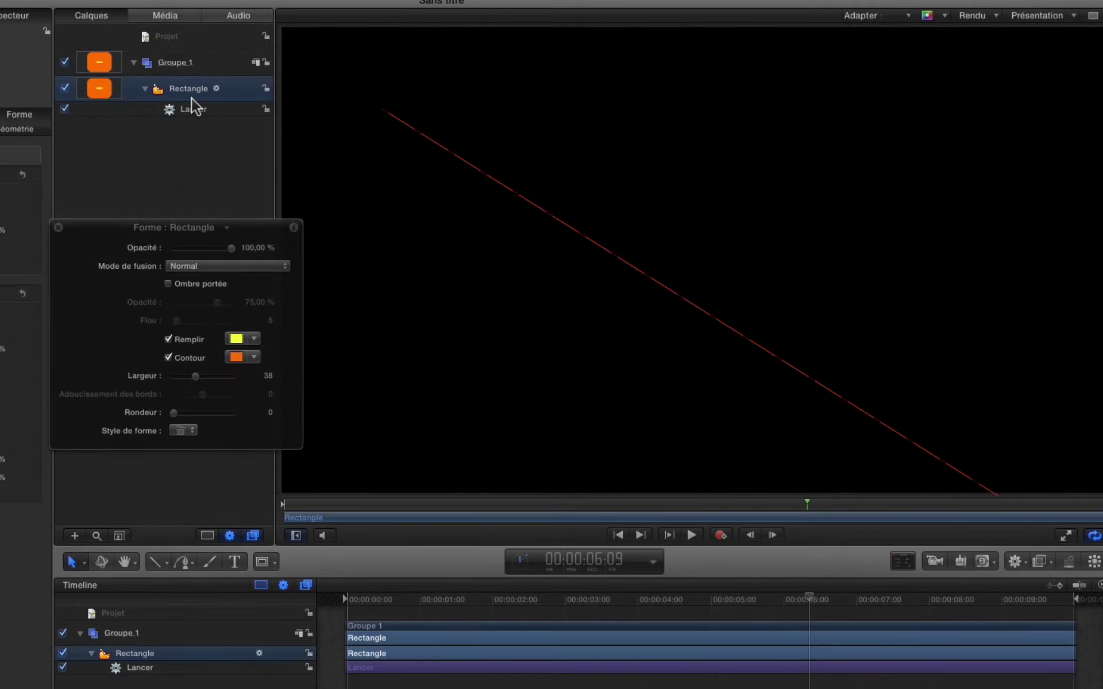
Step: Delete the rectangle's Lancer behavior and select the rectangle
left_click(190, 111)
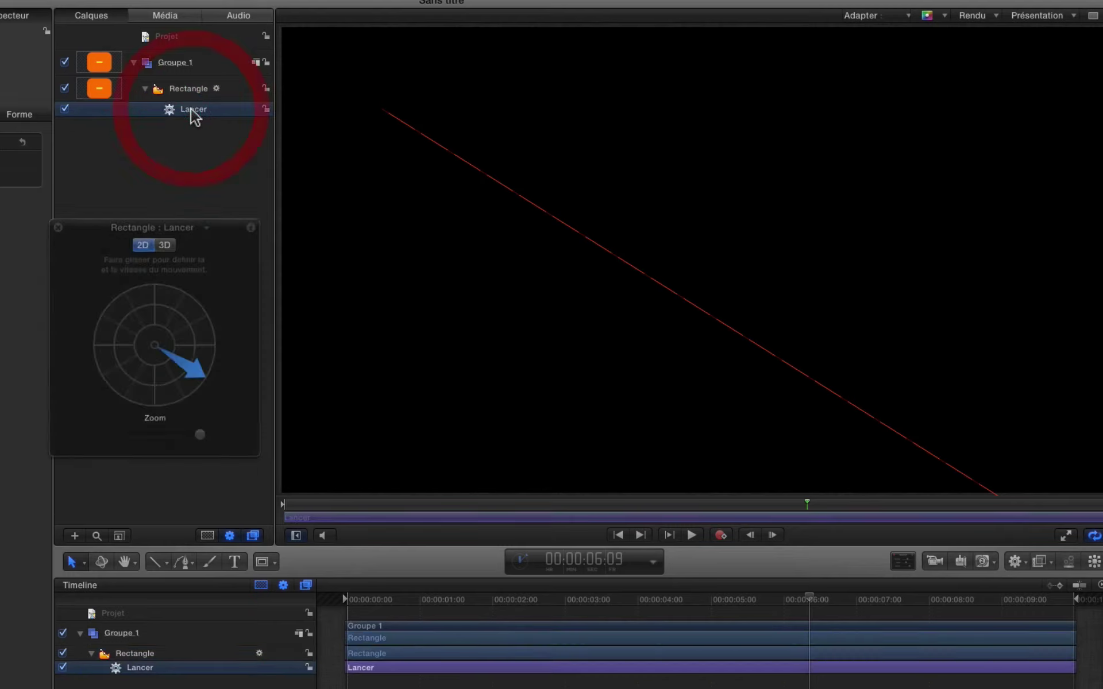
key("Delete")
left_click(221, 89)
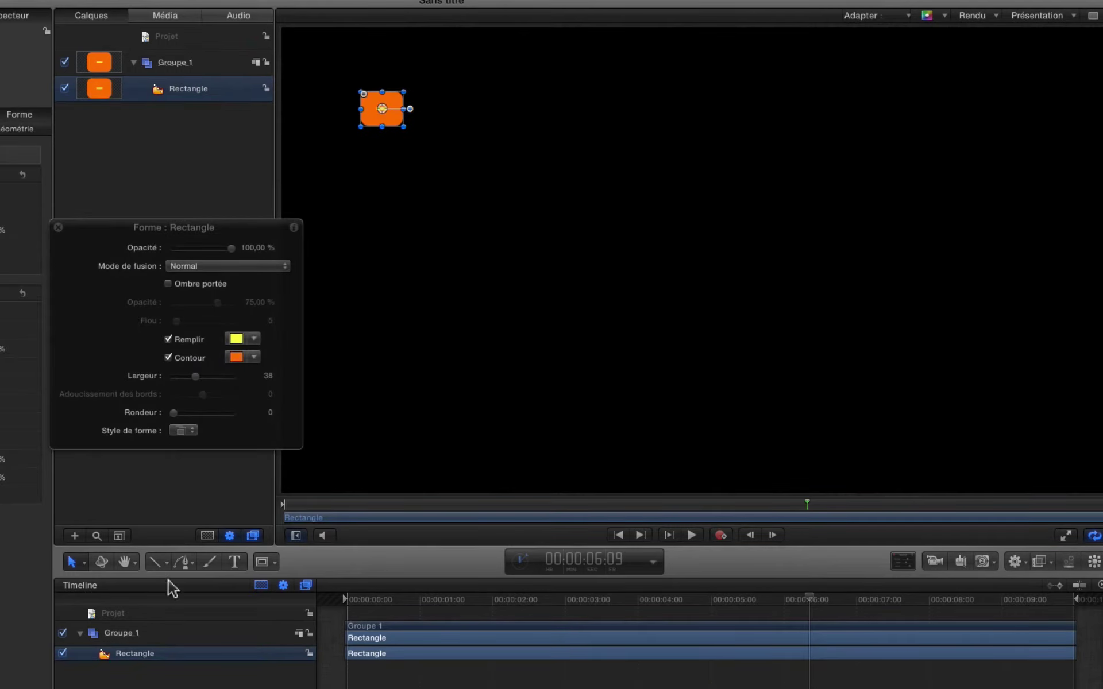
Step: Draw a small green filled circle without an outline near the centre of the canvas
left_click_drag(164, 568, 181, 600)
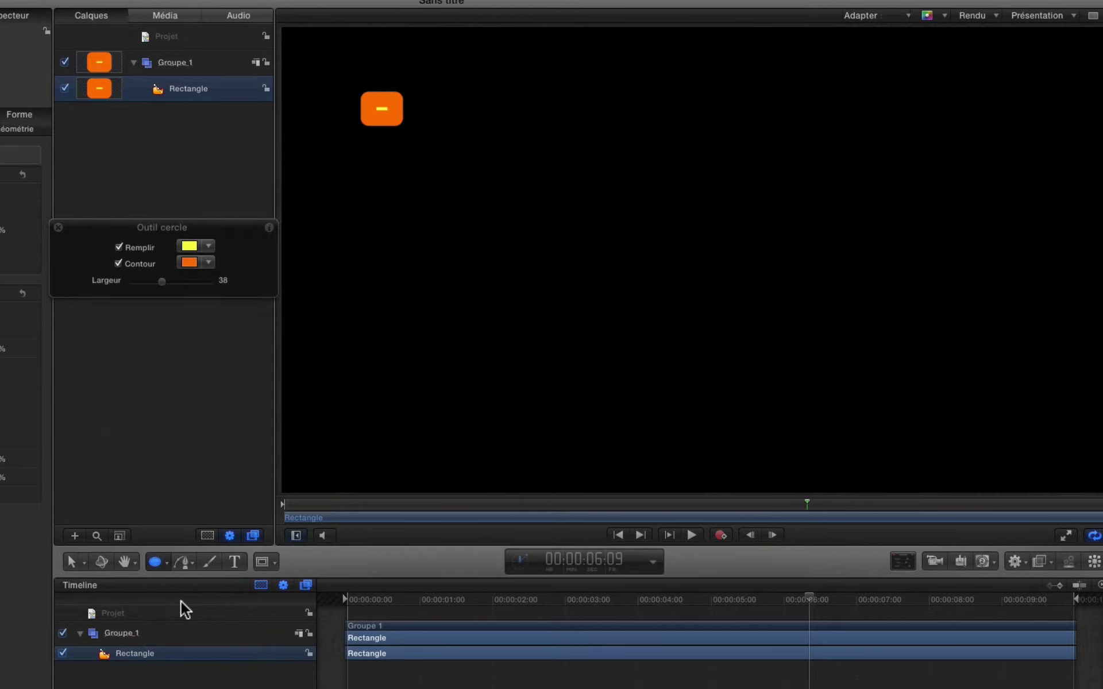
left_click(118, 264)
left_click(188, 247)
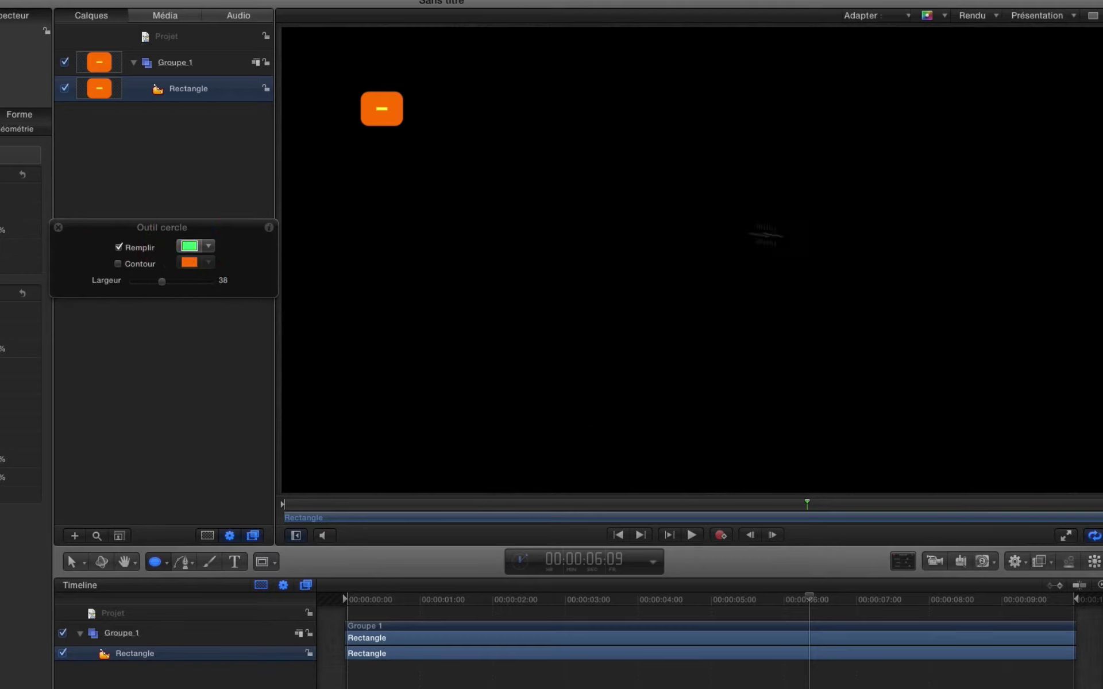
left_click_drag(688, 231, 705, 246)
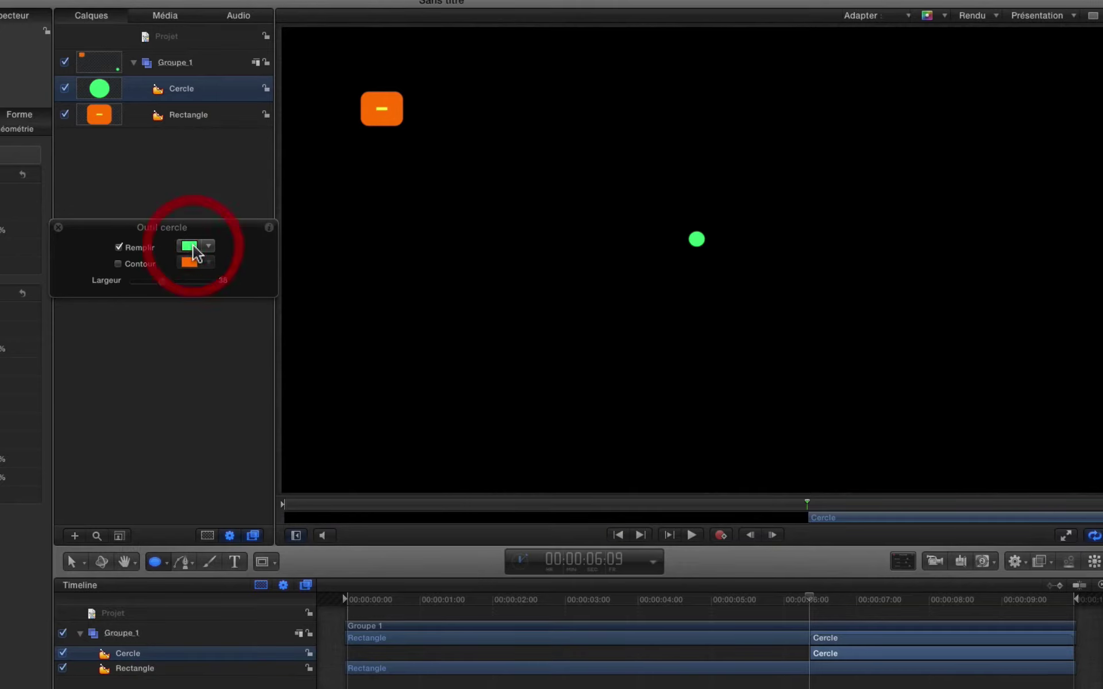
Step: Draw a second circle with only an orange outline and no fill in the canvas's upper right area, then select the rectangle
left_click(119, 264)
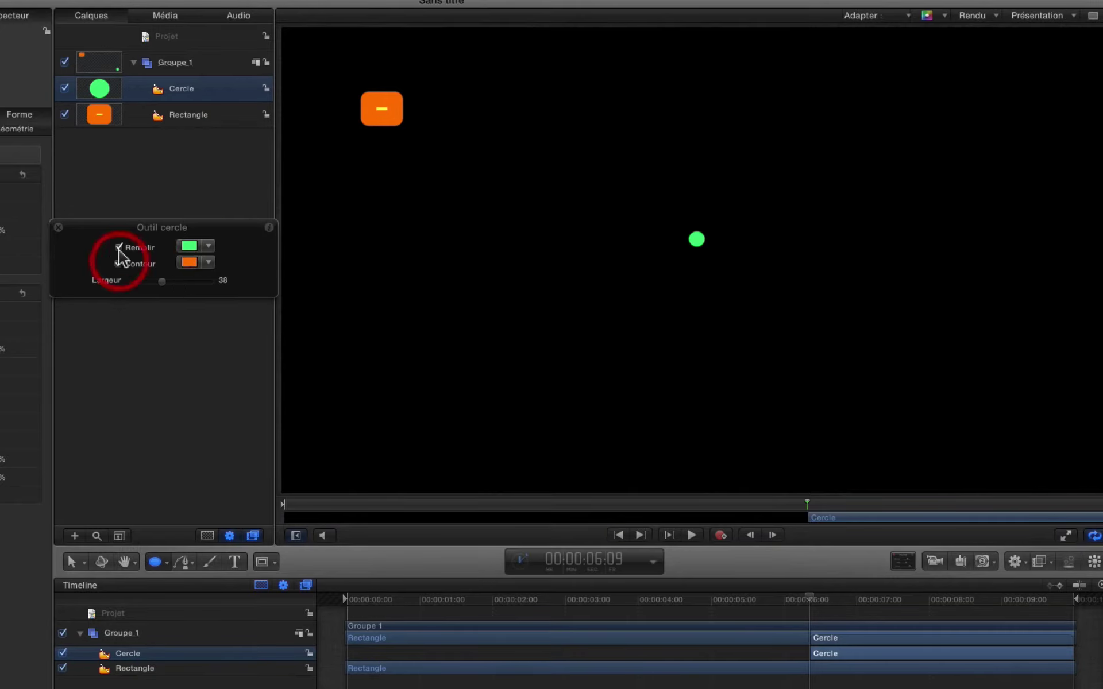
left_click(119, 248)
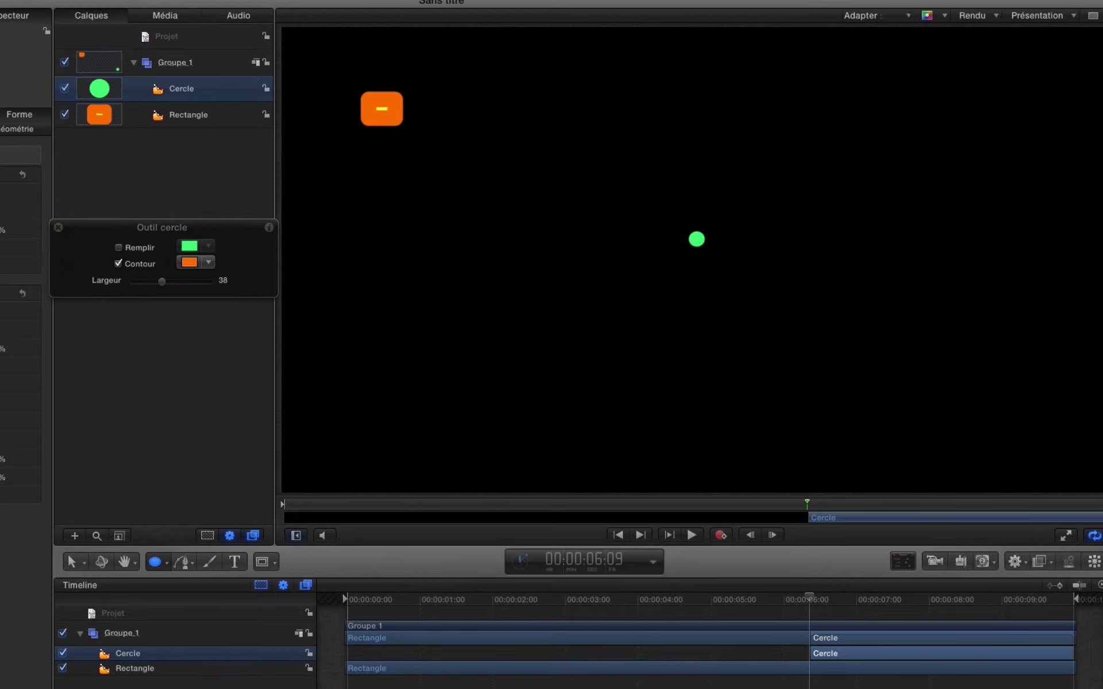
left_click_drag(899, 137, 924, 168)
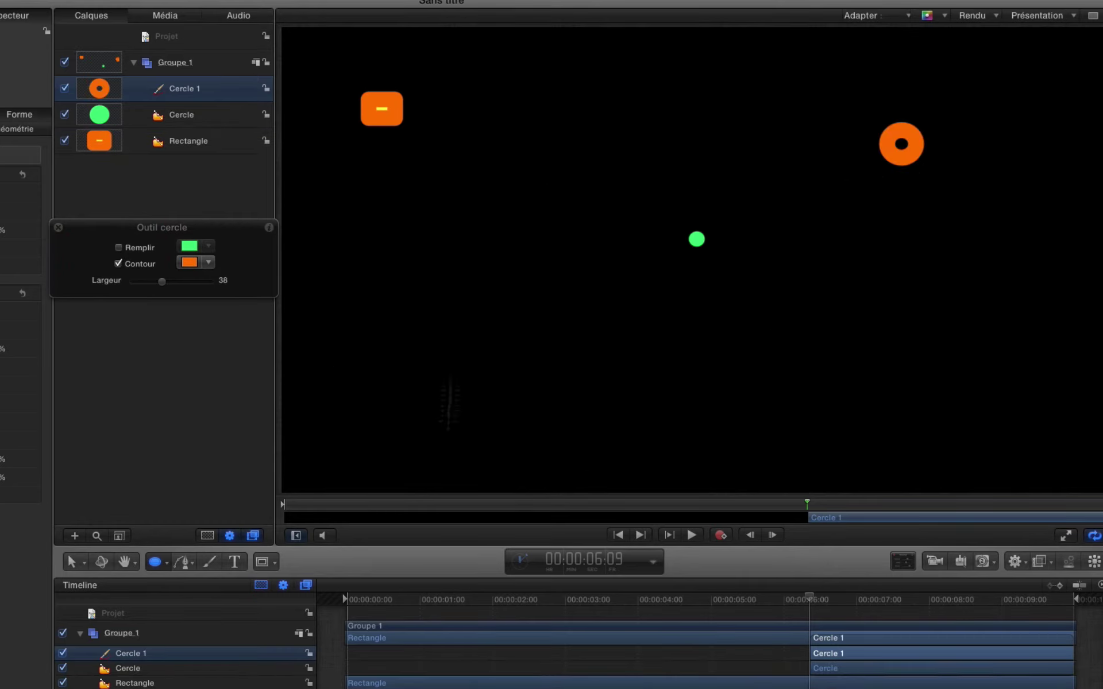
left_click(189, 141)
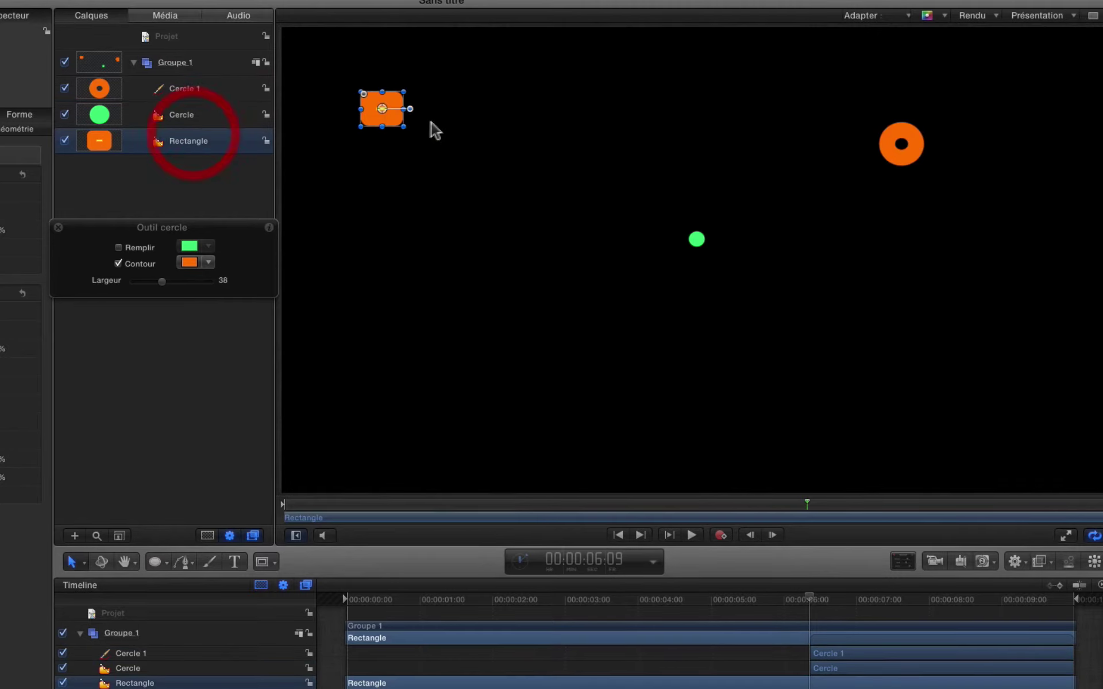
Step: Move both circles' clips to the start of the timeline and extend them to the end of the project
left_click_drag(878, 655, 416, 671)
left_click_drag(832, 670, 365, 677)
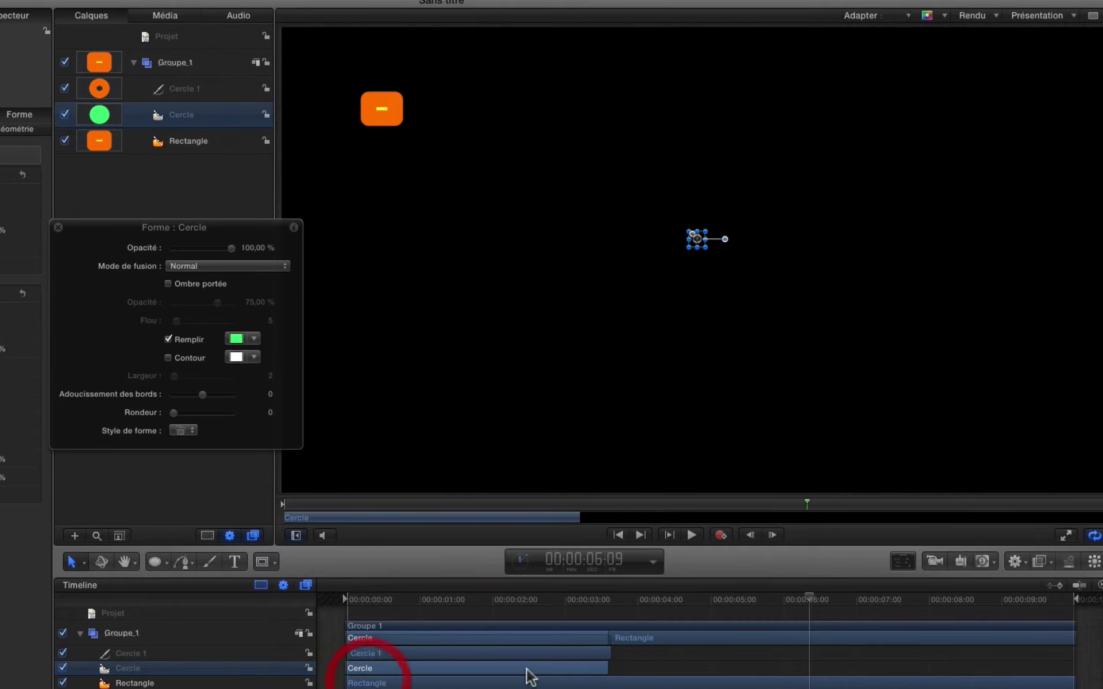
left_click_drag(605, 669, 1077, 669)
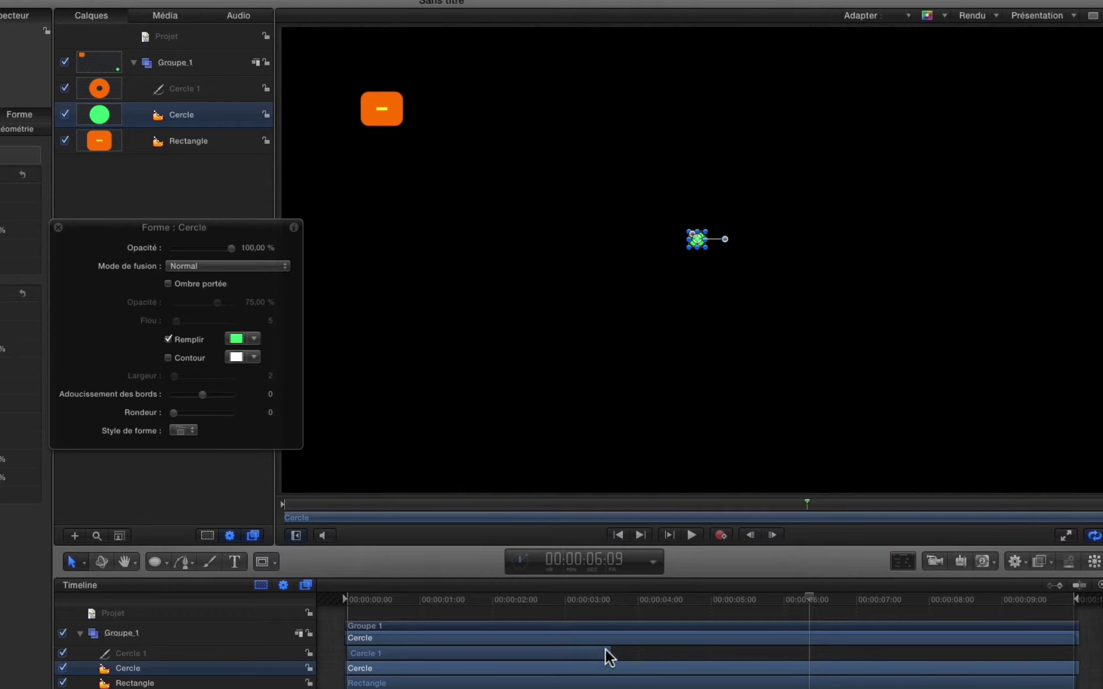
left_click_drag(608, 650, 1074, 655)
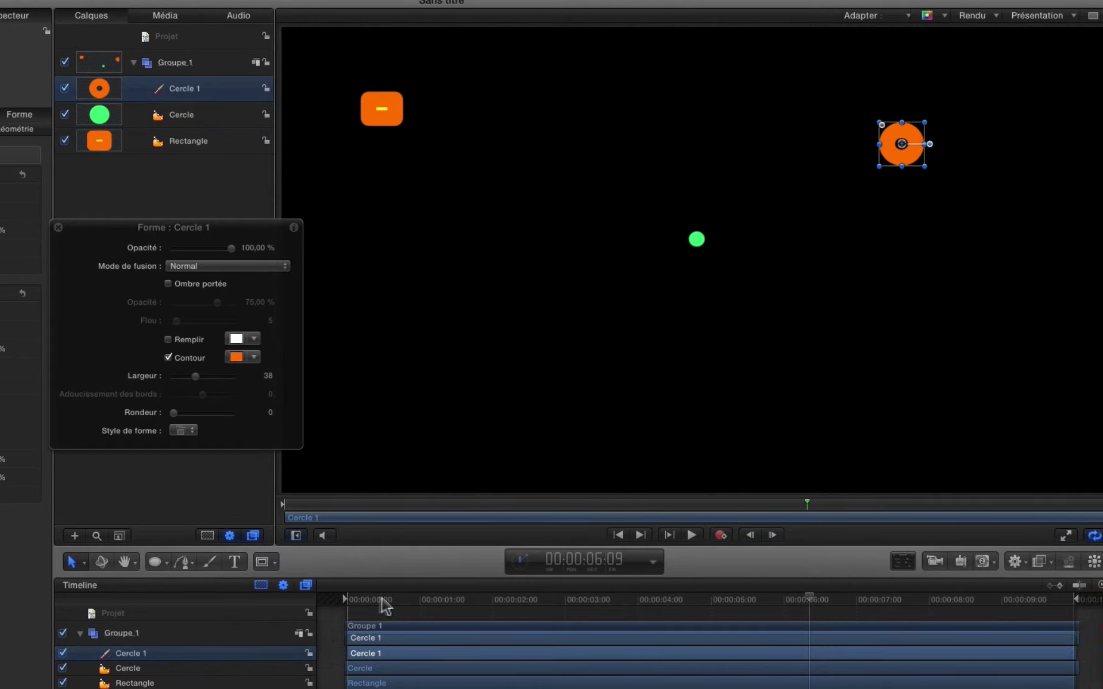
Step: Return to the first frame, move the rectangle into its own new group and place it just below the green circle
left_click(320, 595)
left_click_drag(181, 138, 173, 58)
left_click_drag(382, 109, 504, 242)
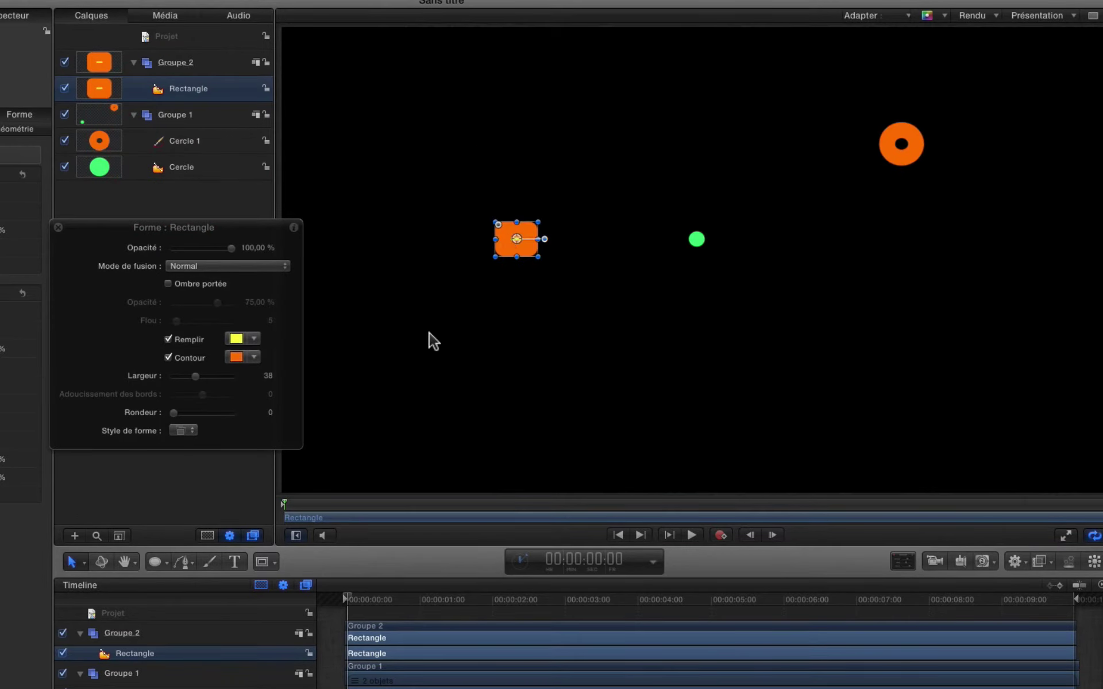
left_click_drag(503, 252, 684, 310)
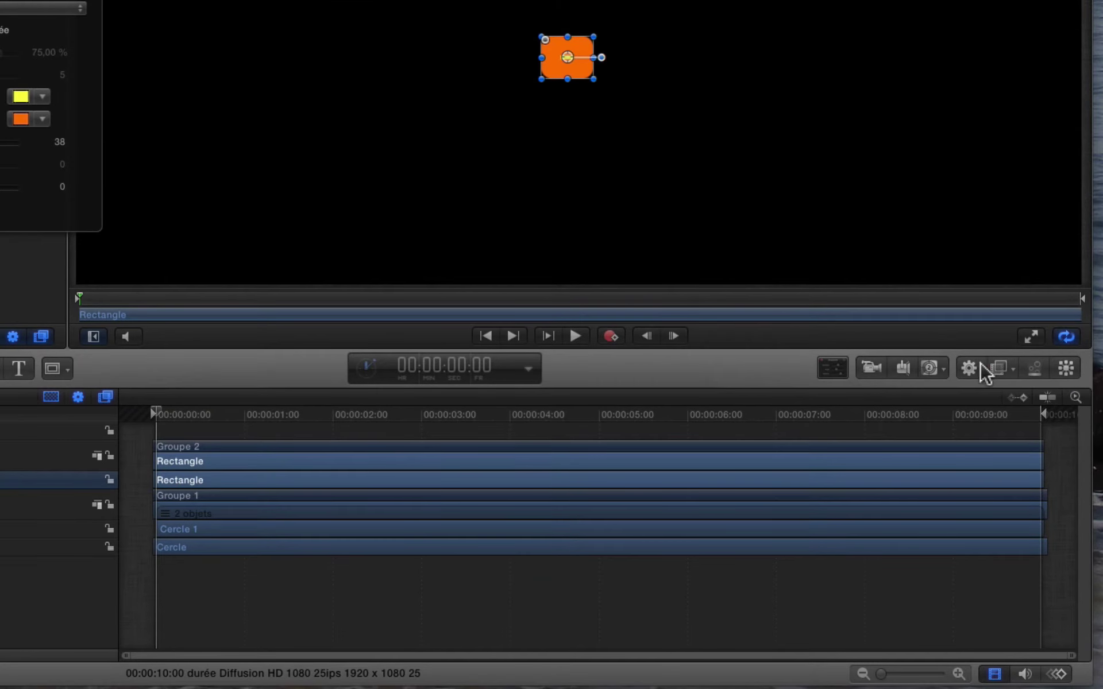
Step: Add a Vortex simulation to the rectangle and set it to affect Tous les objets
left_click(976, 367)
mouse_move(954, 526)
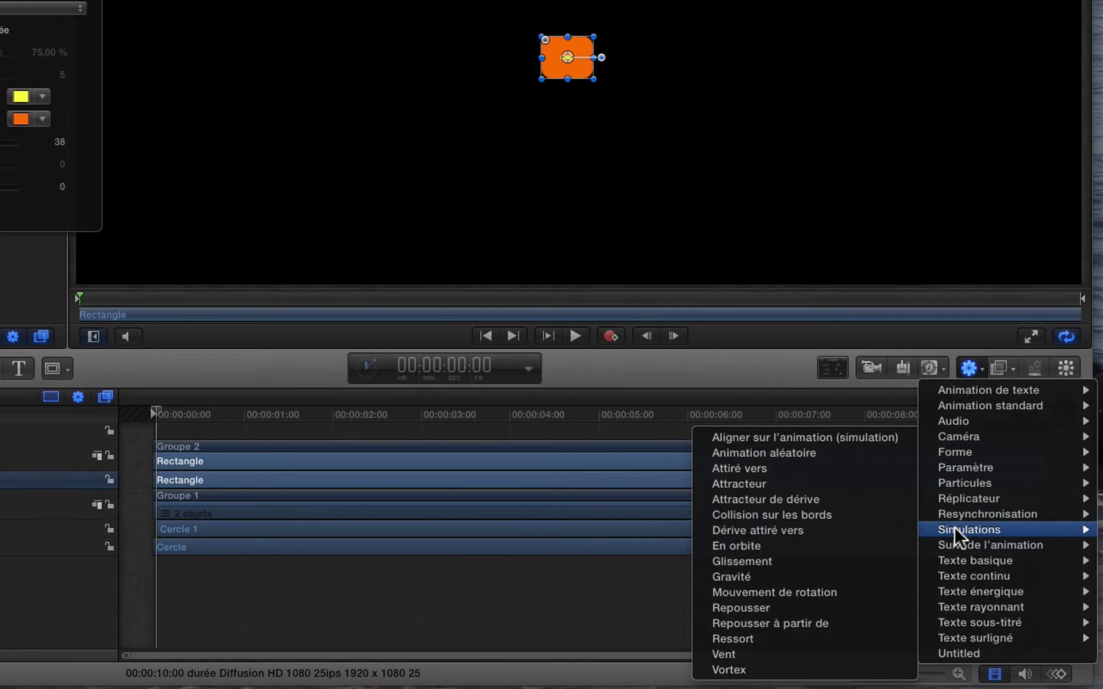
left_click(738, 670)
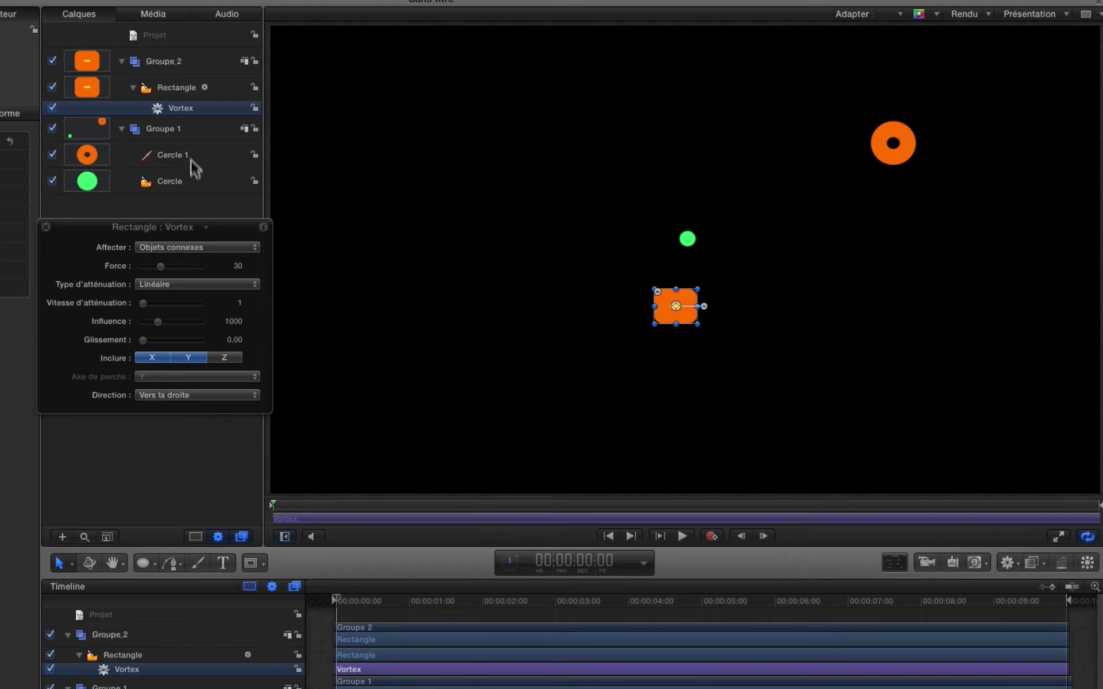
left_click(201, 247)
left_click(200, 237)
Step: Preview the Vortex from the start and examine the motion paths of Cercle 1 and Cercle
left_click_drag(359, 606, 333, 603)
key("space")
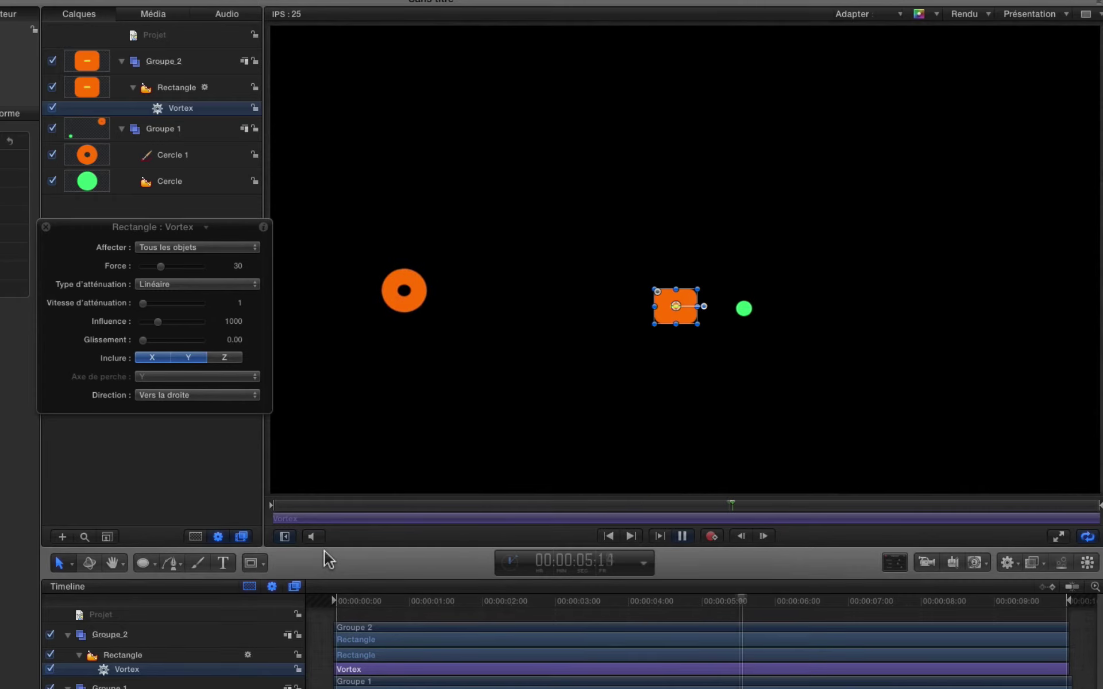
key("space")
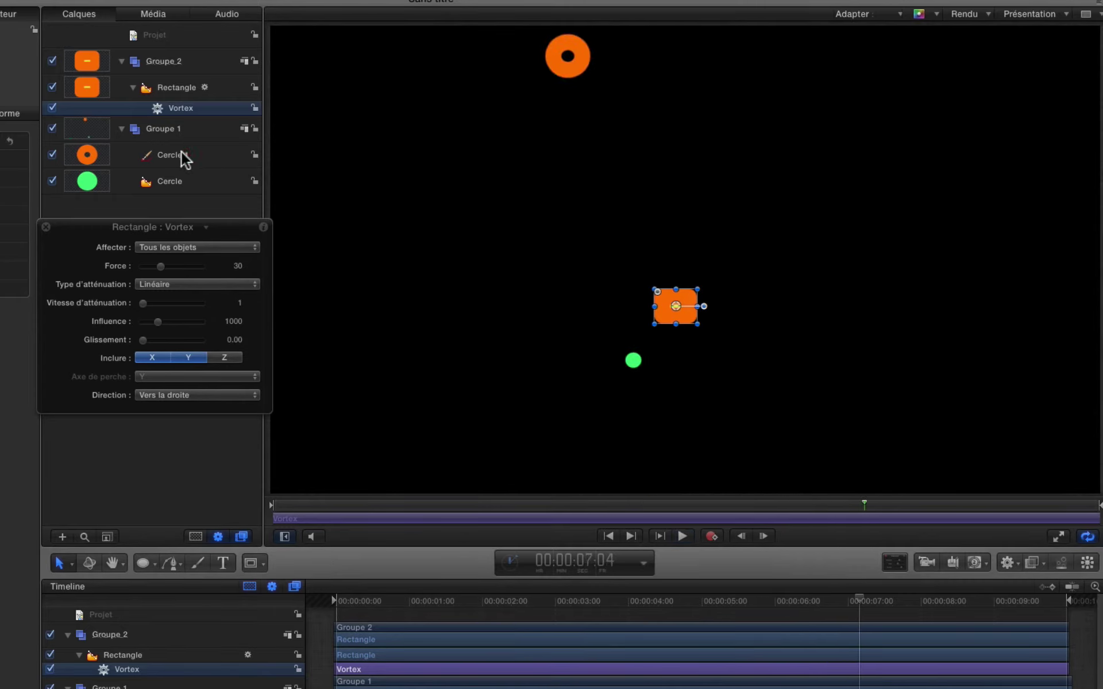
left_click(181, 154)
left_click(178, 182)
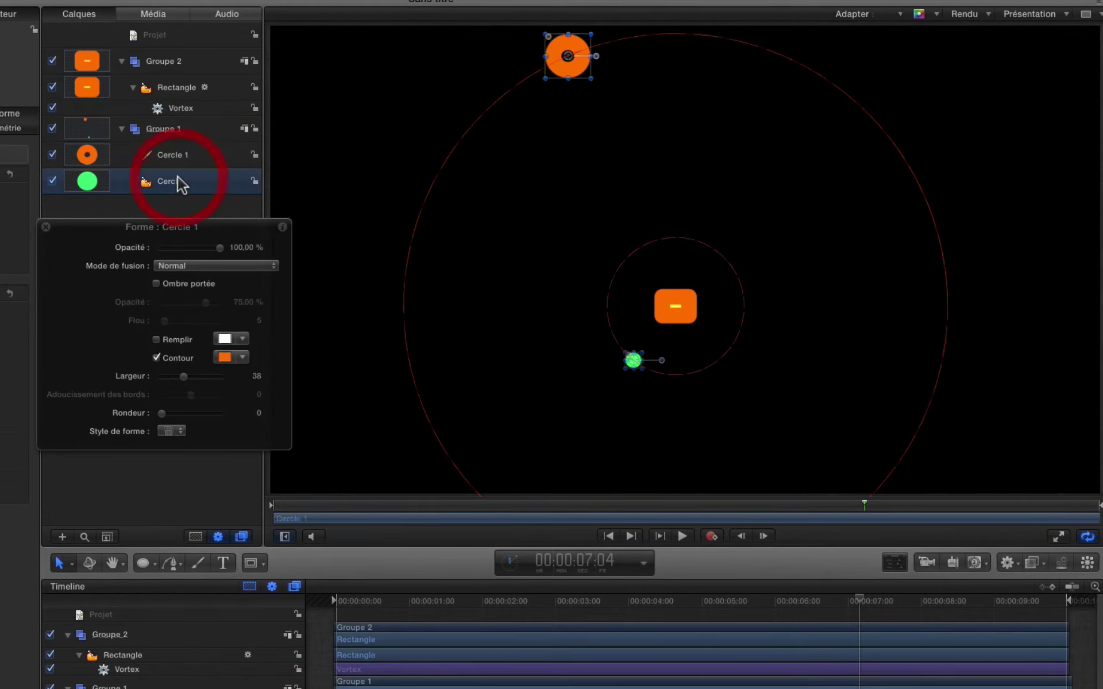
left_click(203, 107)
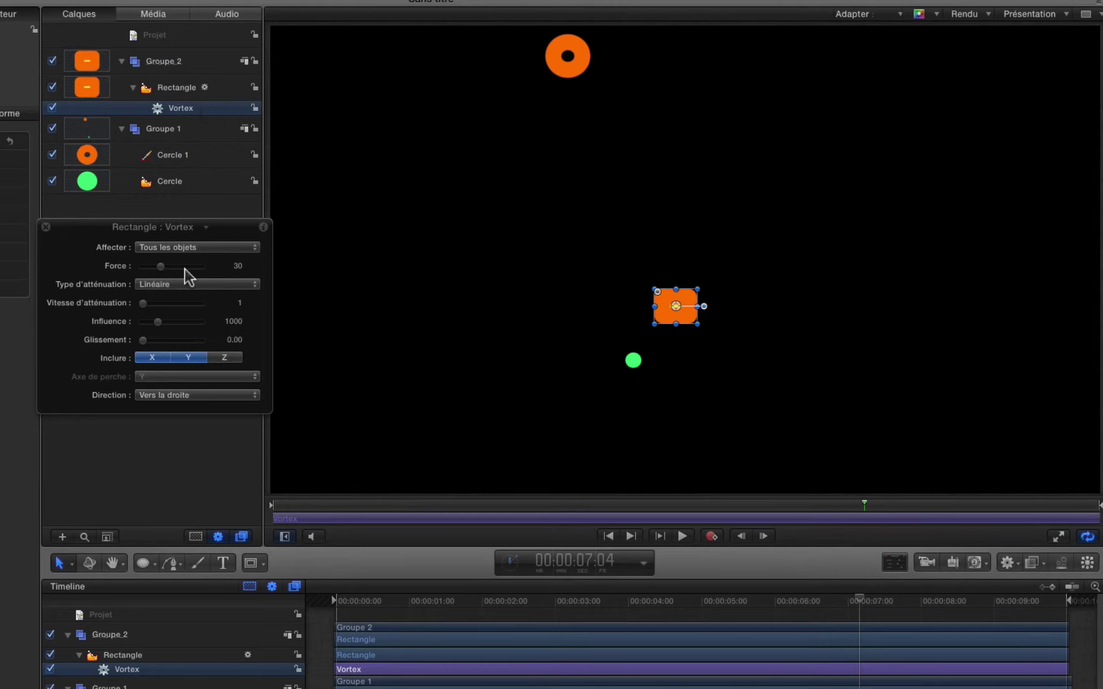
Step: Set the Vortex Force to 26 and examine the paths of both circles during playback
left_click_drag(160, 264, 160, 265)
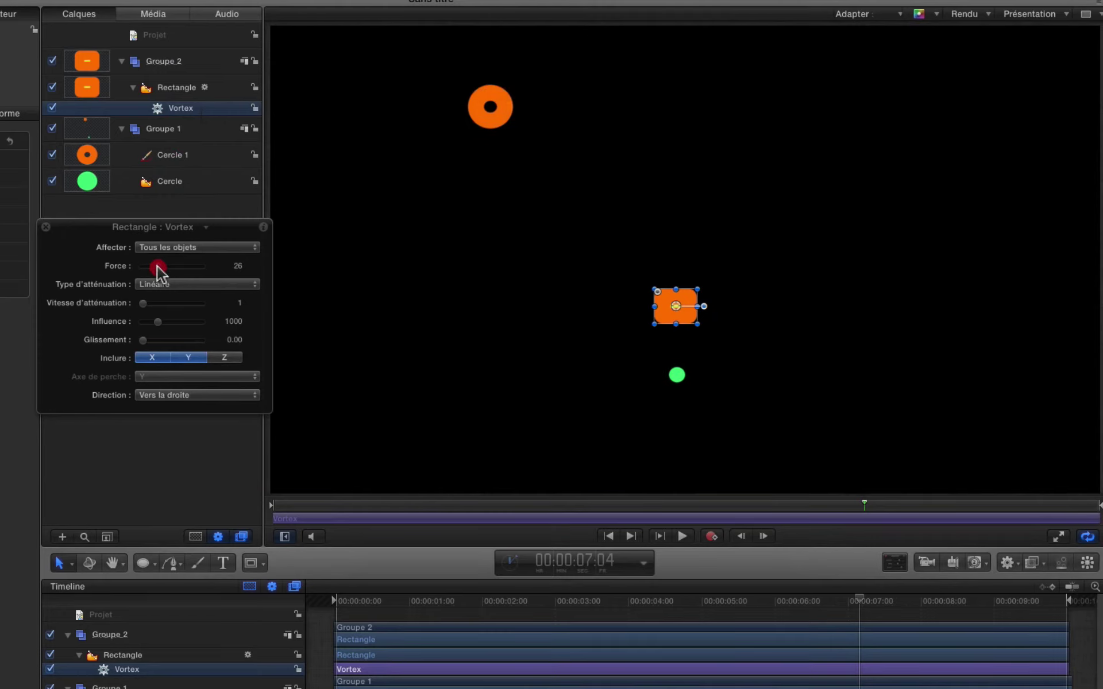
left_click(184, 157)
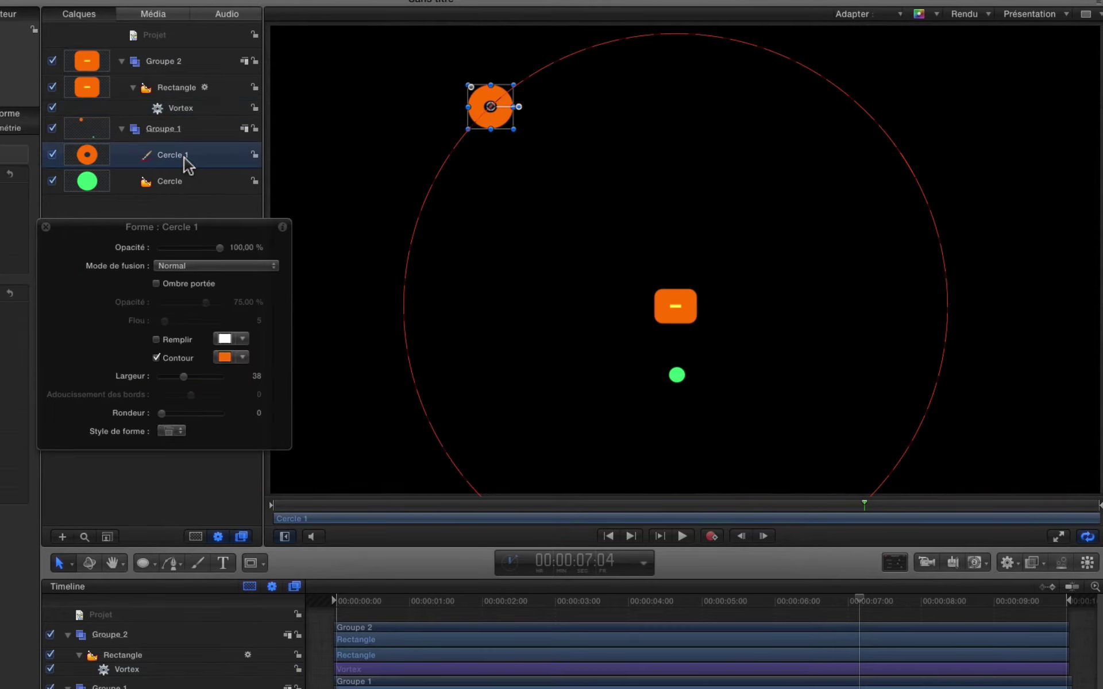
key("space")
left_click(180, 175)
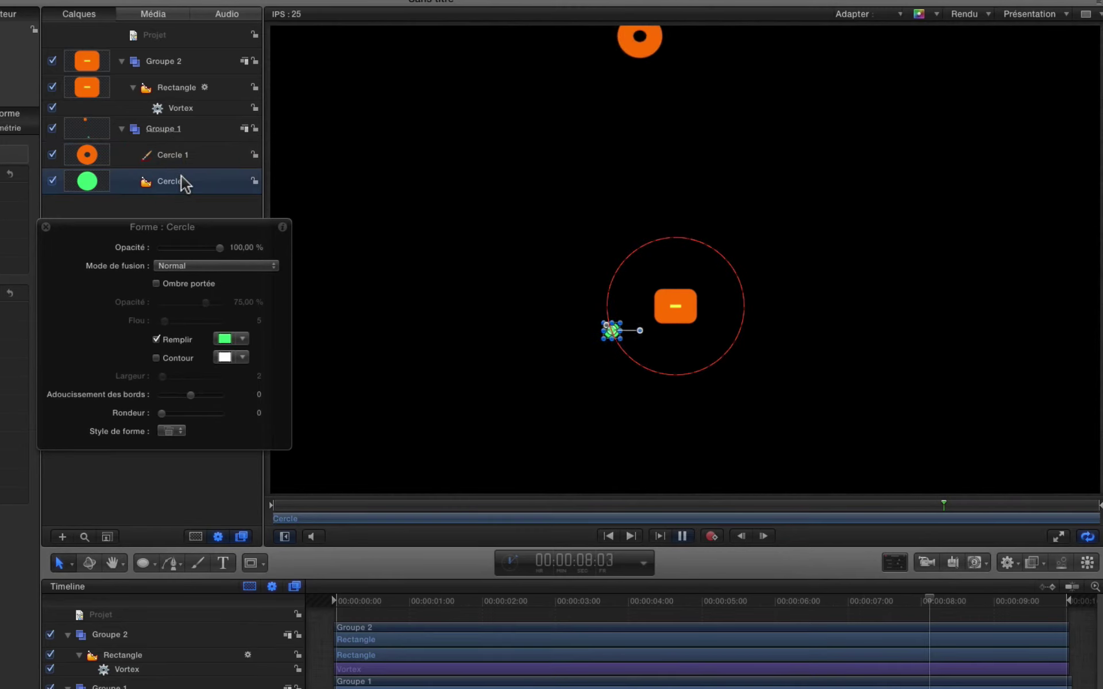
Step: Set the Vortex Force to 100, Vitesse d'atténuation to 4 and Glissement to 0,13 during playback
left_click(188, 109)
left_click_drag(158, 265, 180, 273)
left_click_drag(182, 266, 212, 266)
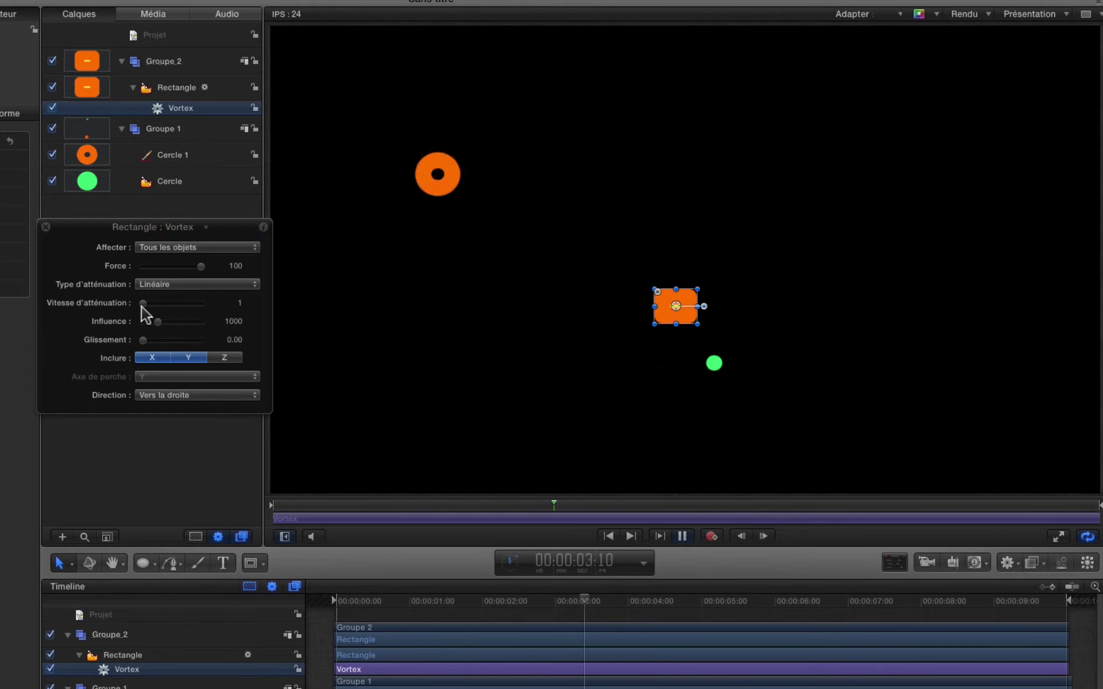
left_click_drag(142, 303, 148, 340)
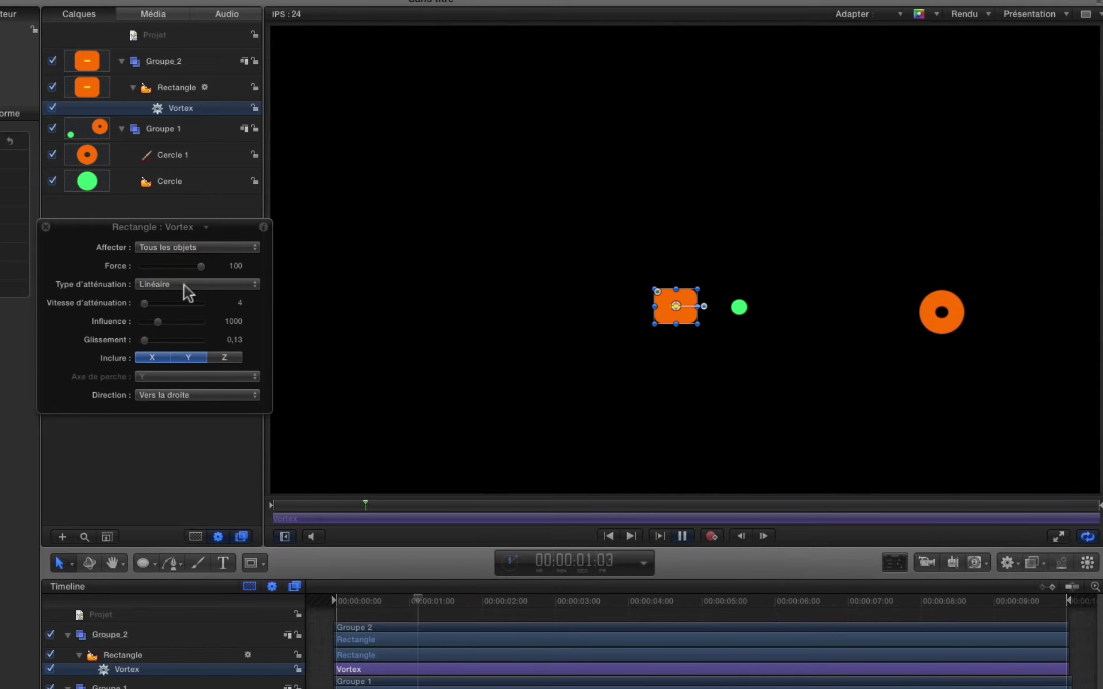
Step: Set the Vortex Force to 69 and examine the paths of Cercle 1 and Cercle
left_click_drag(201, 267, 182, 268)
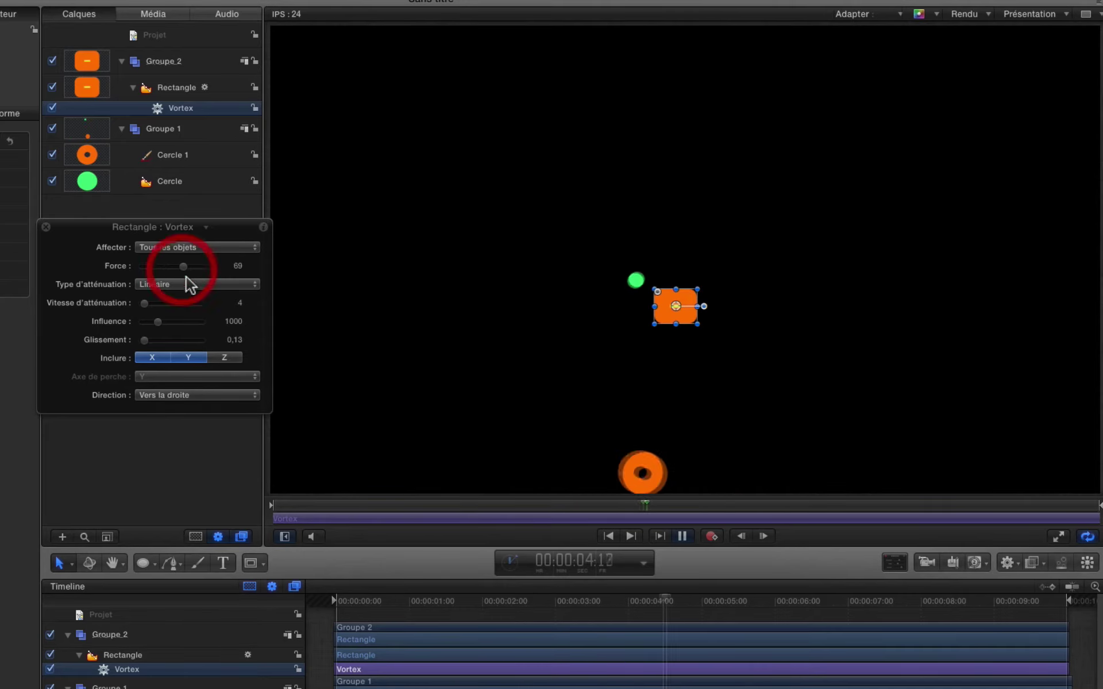
left_click(184, 156)
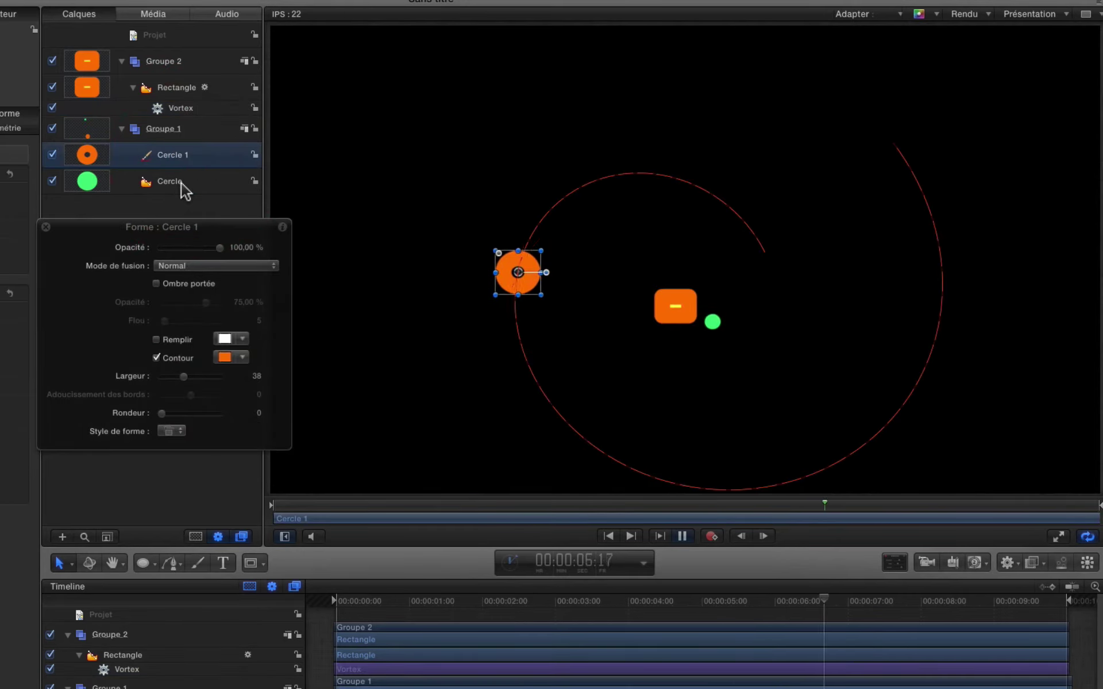
left_click(181, 183)
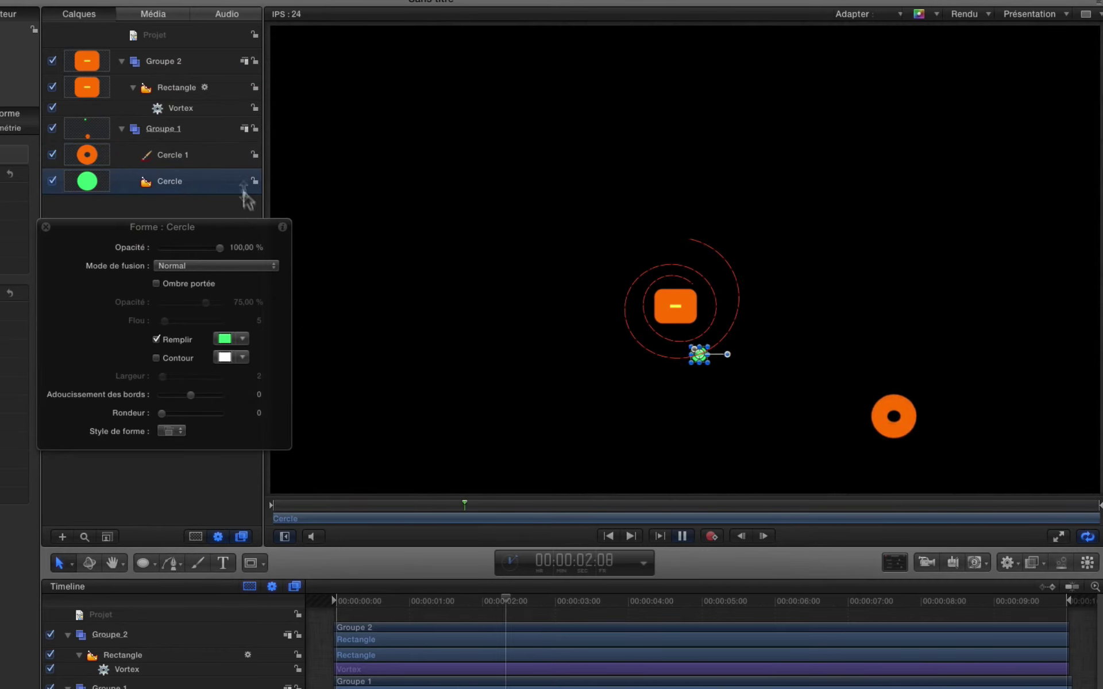
Step: Set the Vortex Glissement to 0,32, examine the path of Cercle 1 and stop playback
left_click(184, 108)
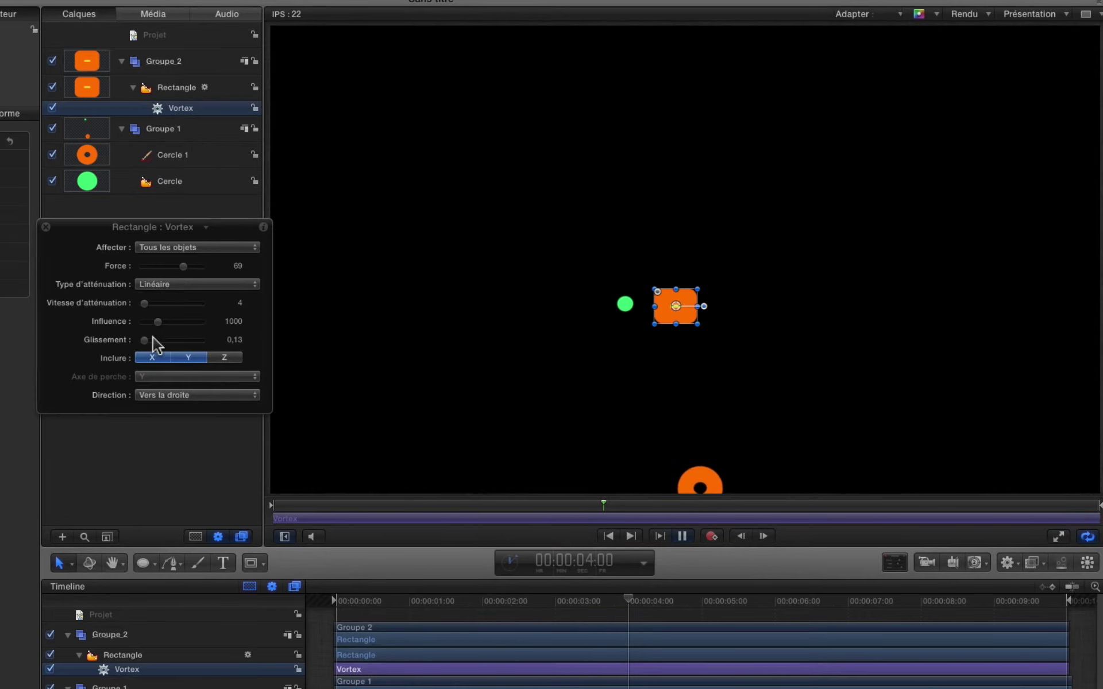
left_click_drag(144, 343, 150, 345)
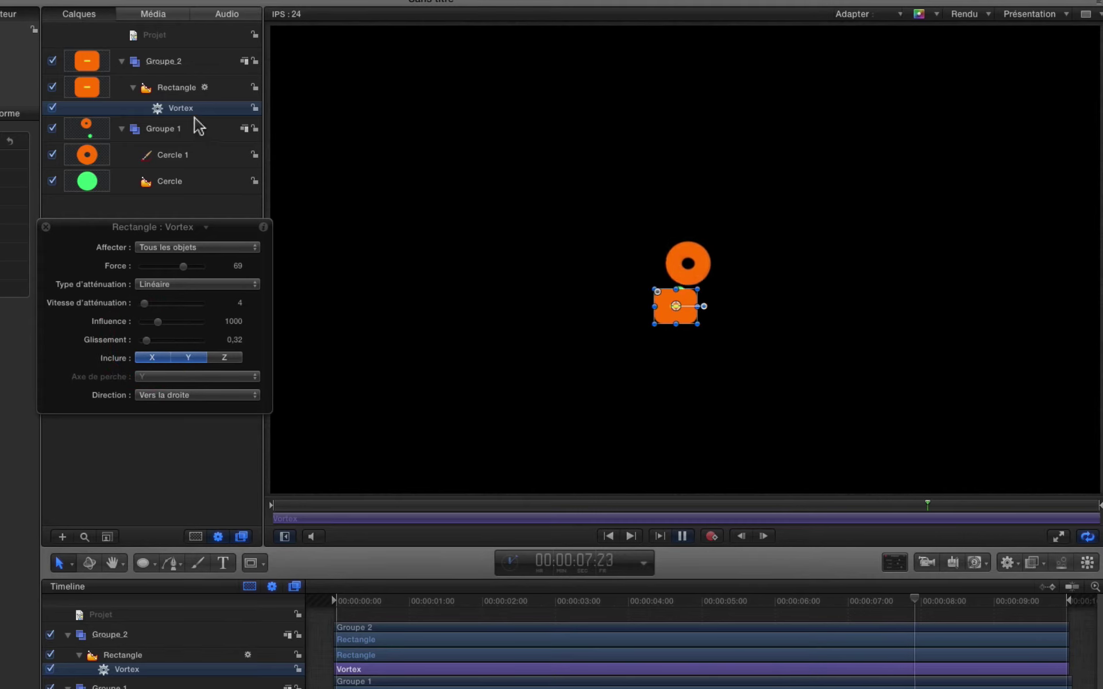
left_click(172, 155)
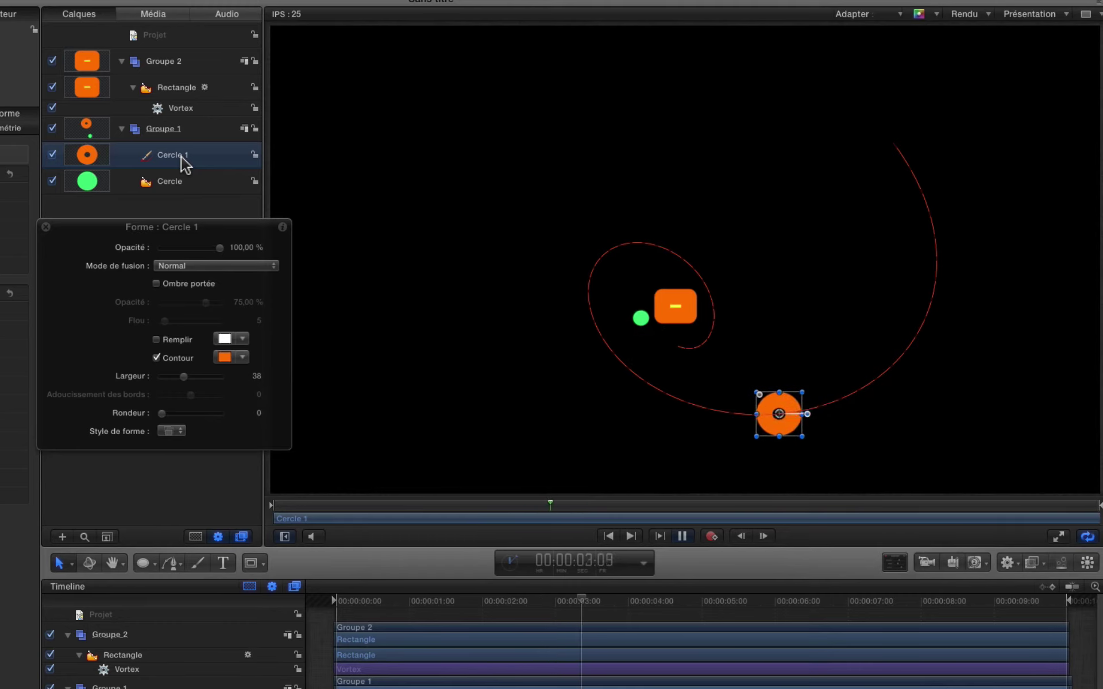
key("space")
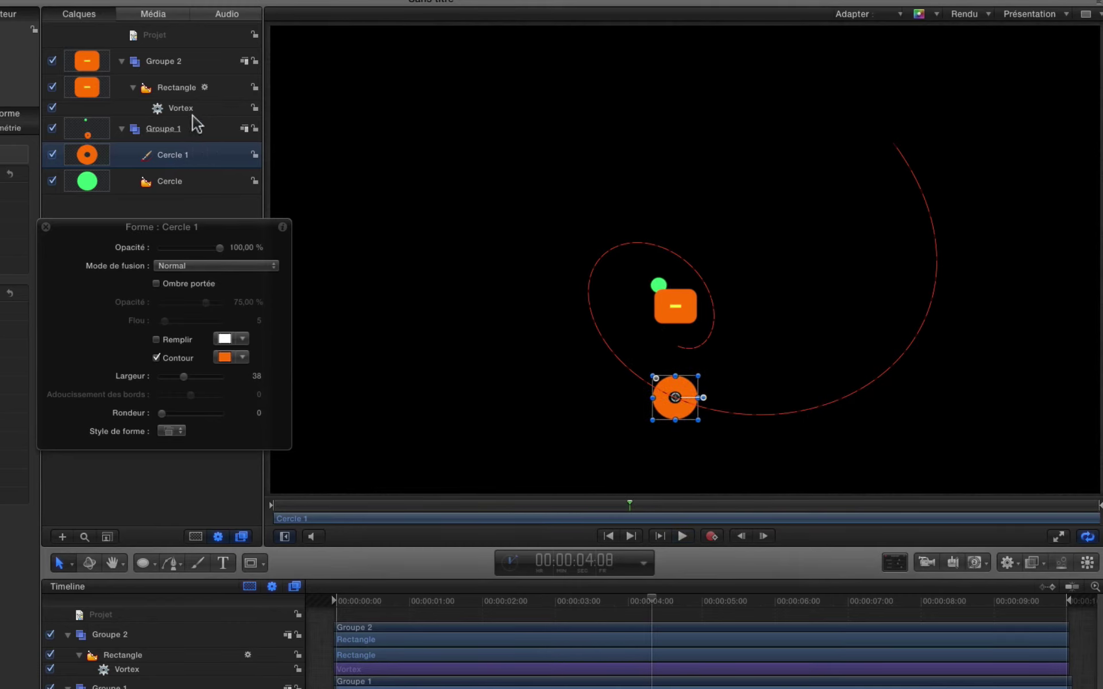
Step: Set the Vortex to affect Objets spécifiques, with Cercle as the modified object
left_click(192, 113)
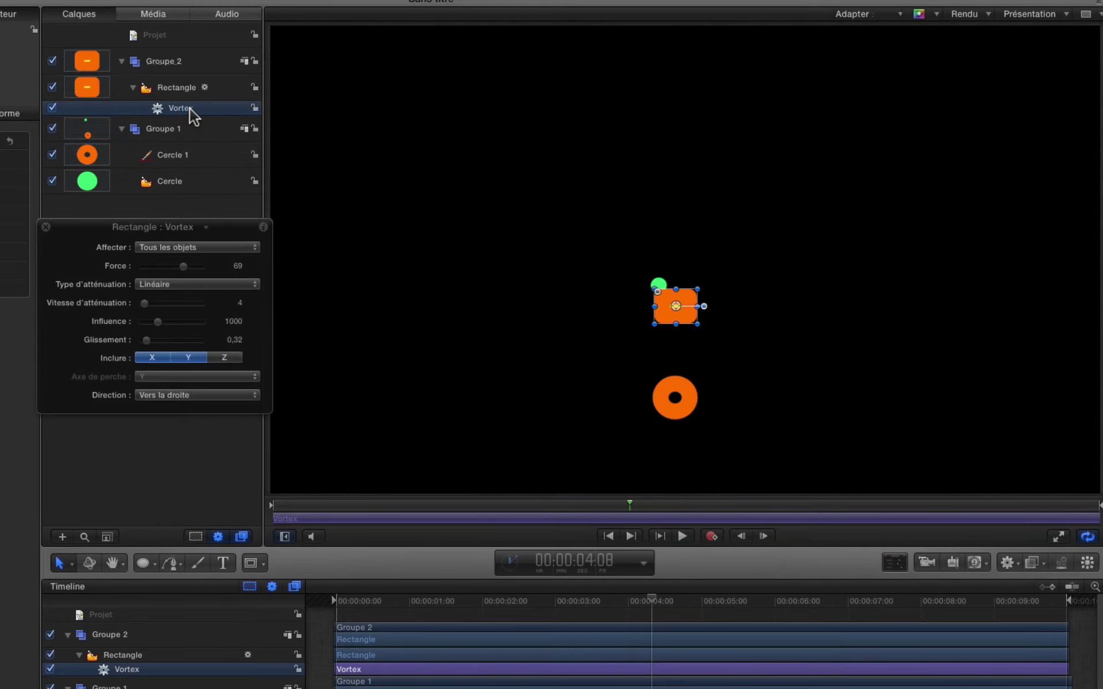
left_click(187, 247)
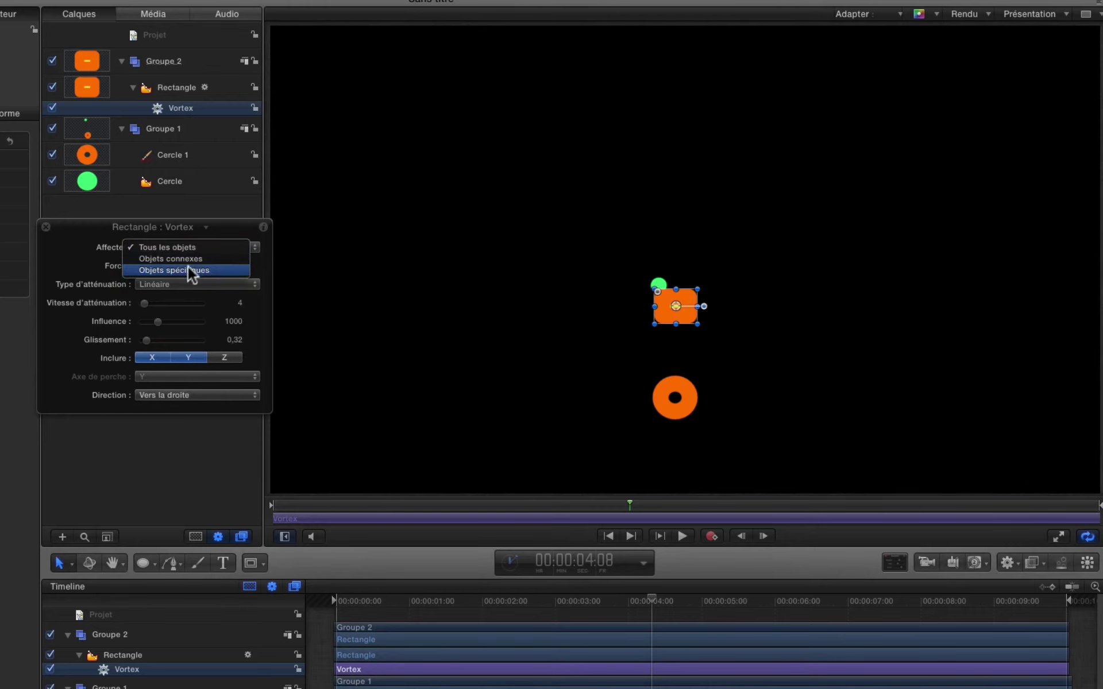
left_click(188, 267)
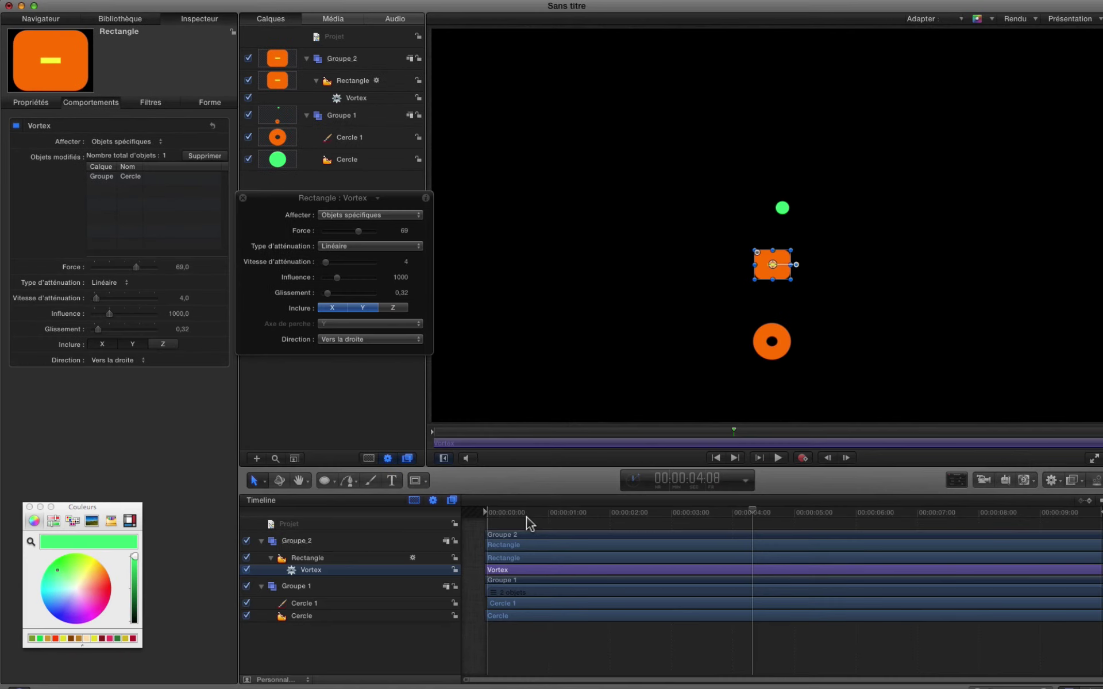
Step: Play the animation from the start with the Vortex limited to Cercle, and move Cercle into Groupe 2
left_click(574, 608)
key("space")
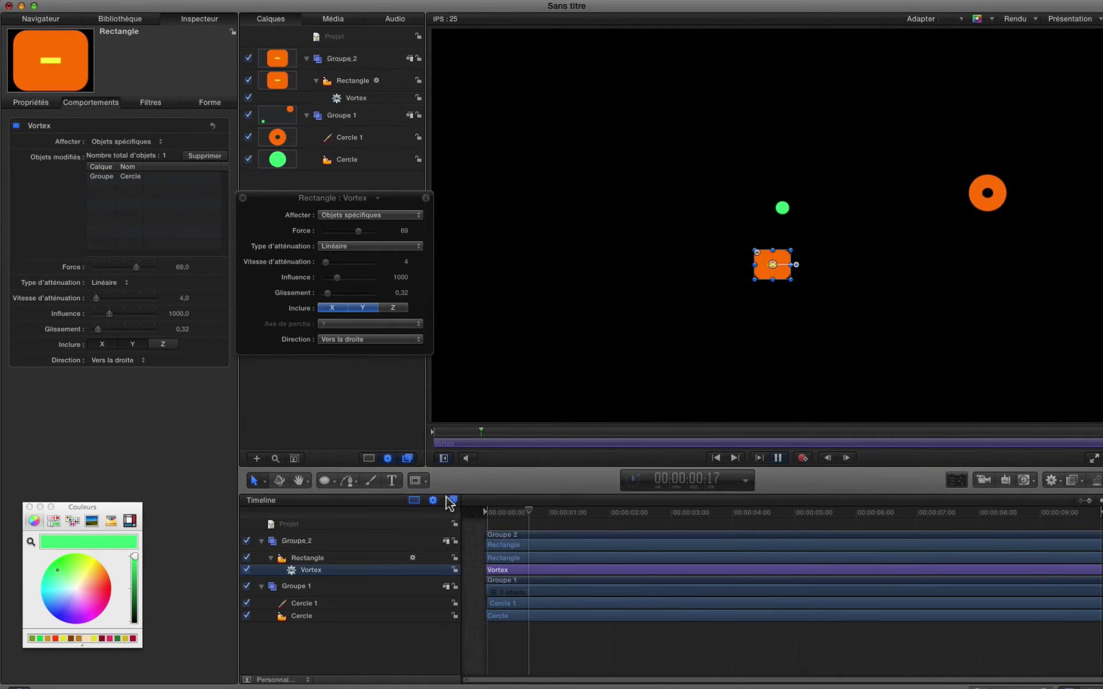
key("space")
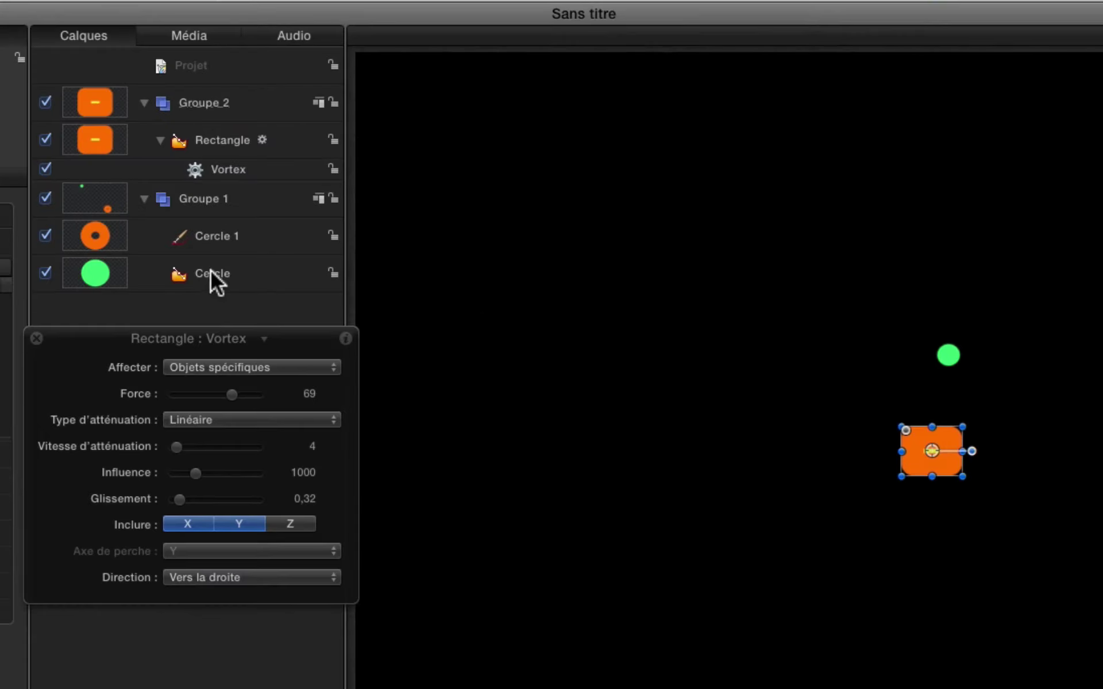
left_click_drag(212, 273, 194, 116)
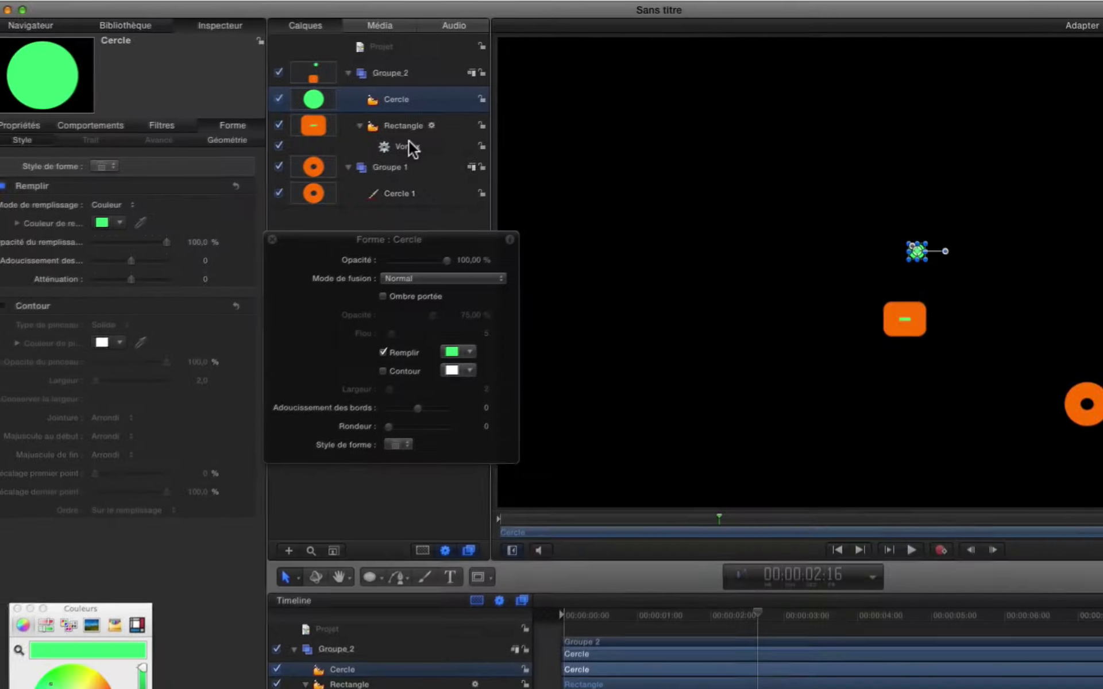
Step: Set the Rectangle's Vortex to affect Objets connexes and play the animation from the start
left_click(233, 208)
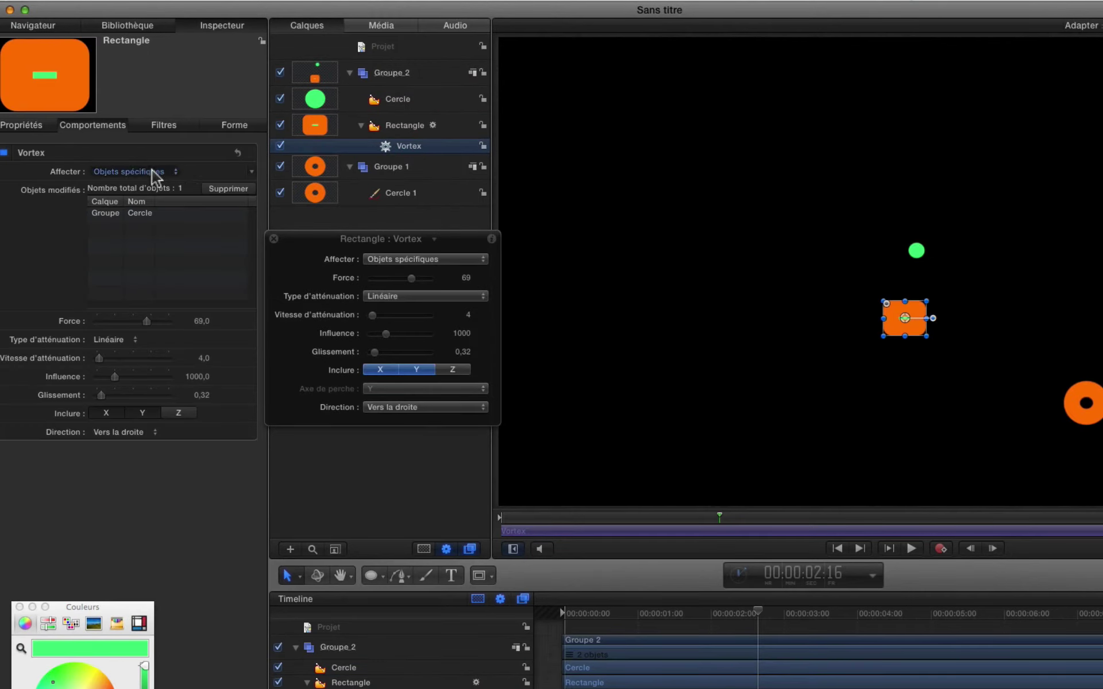
left_click(151, 170)
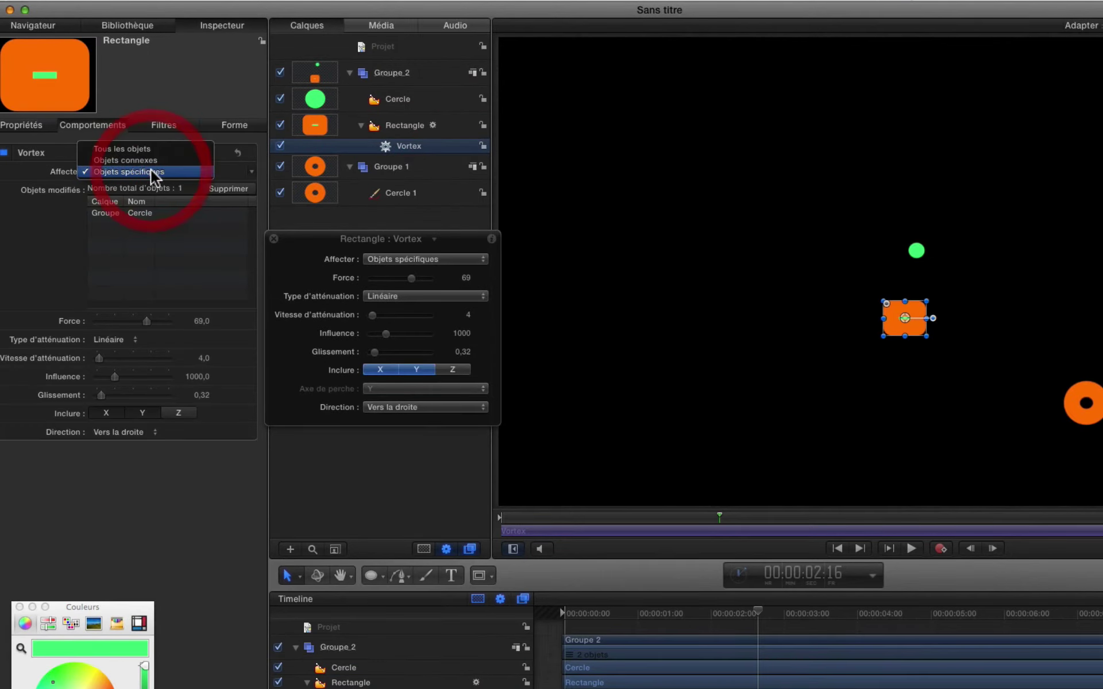
left_click(145, 161)
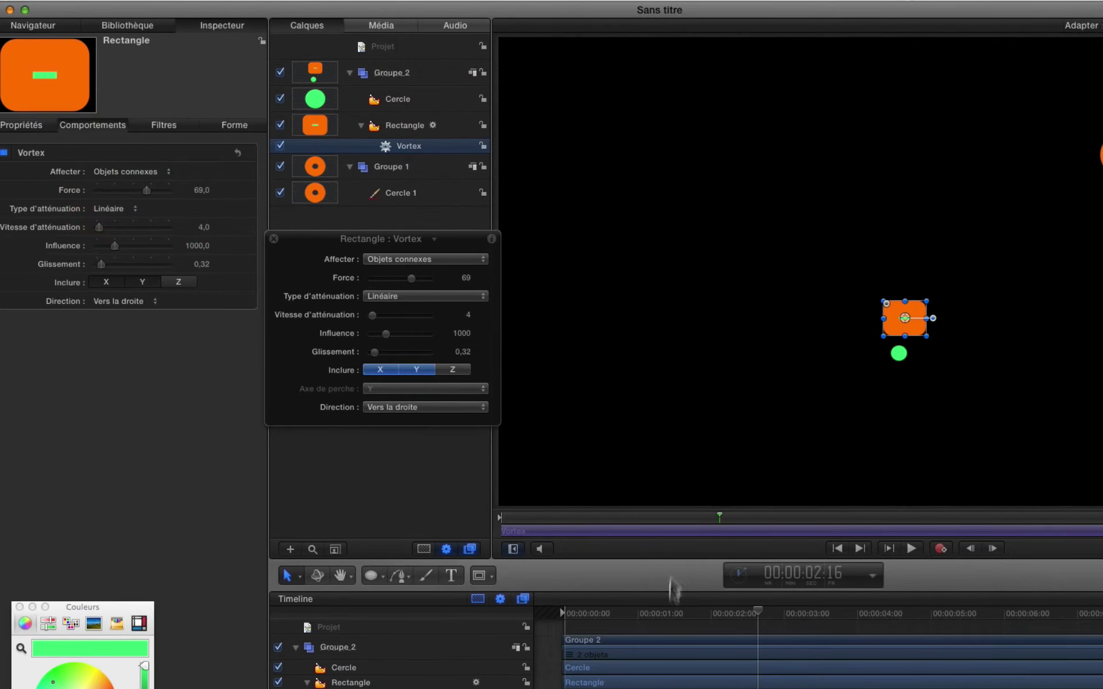
left_click(571, 611)
key("space")
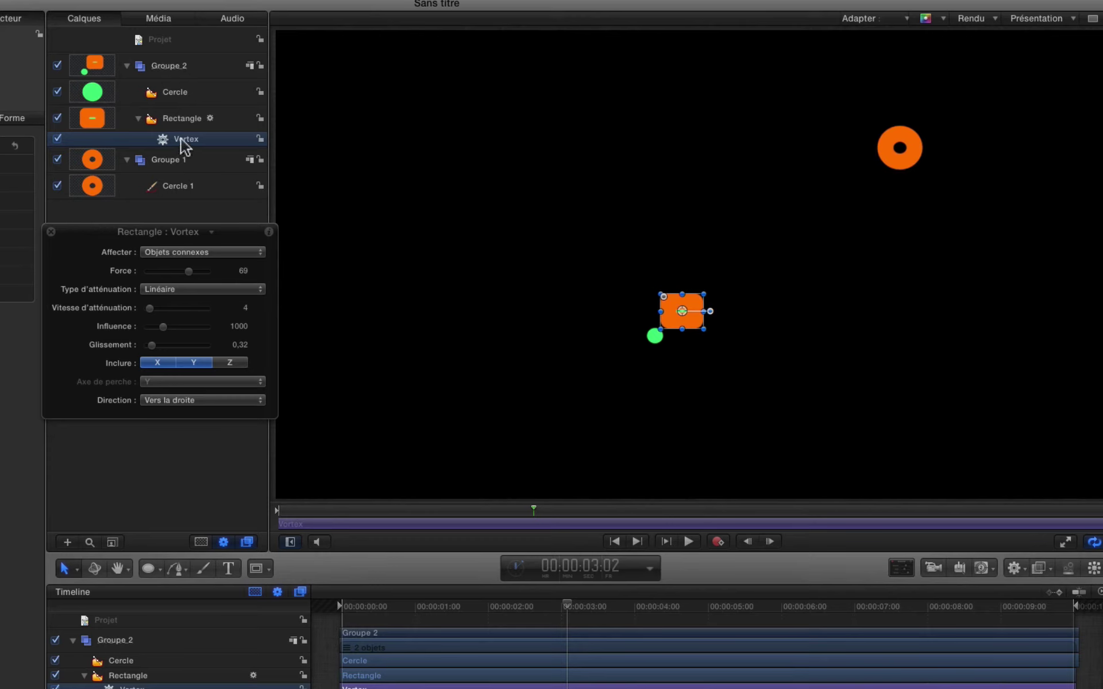
Step: Move Cercle 1 into Groupe 2 between Cercle and Rectangle, and play the animation
left_click_drag(179, 187, 188, 110)
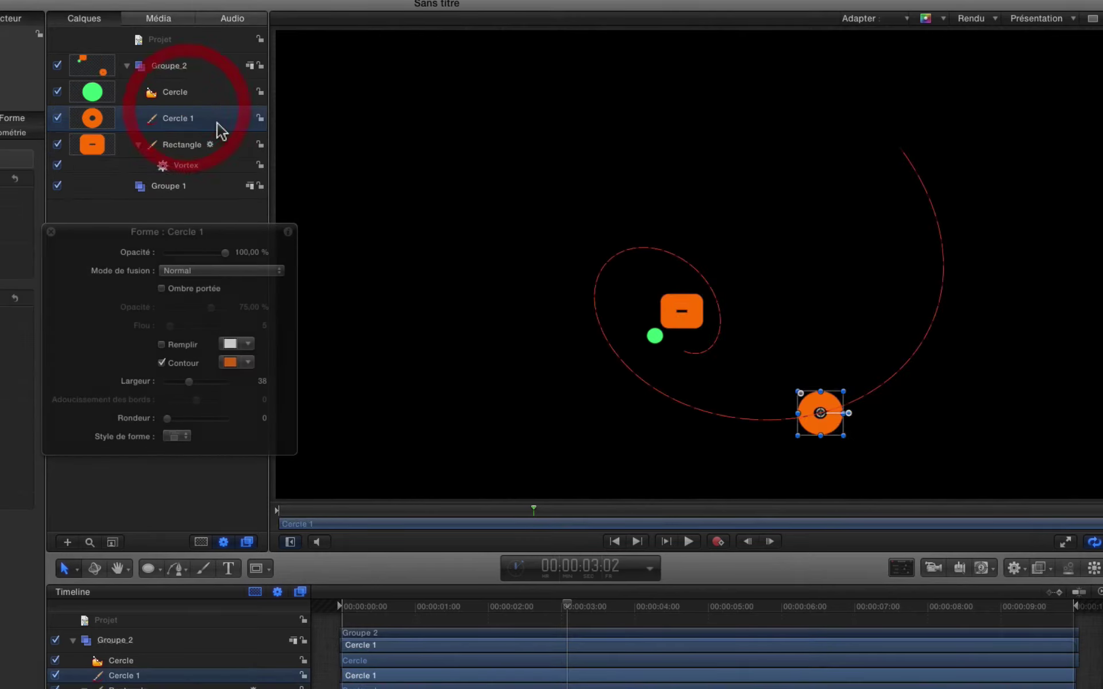
key("space")
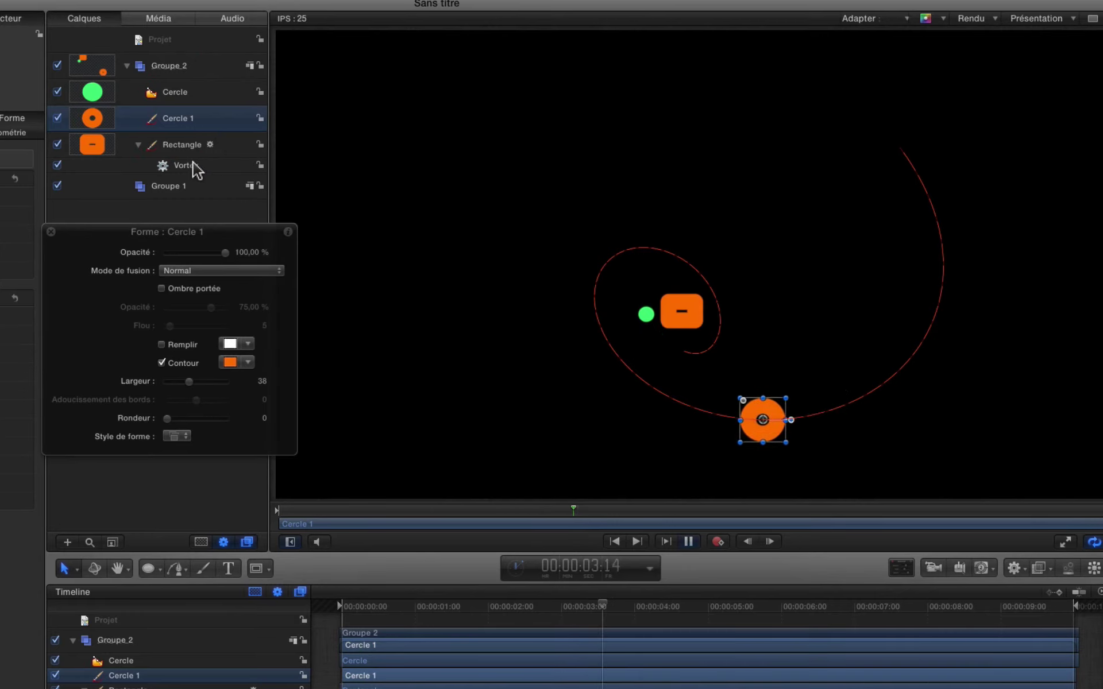
Step: Delete the Rectangle's Vortex and apply the En orbite simulation behavior to the Rectangle instead
left_click(185, 166)
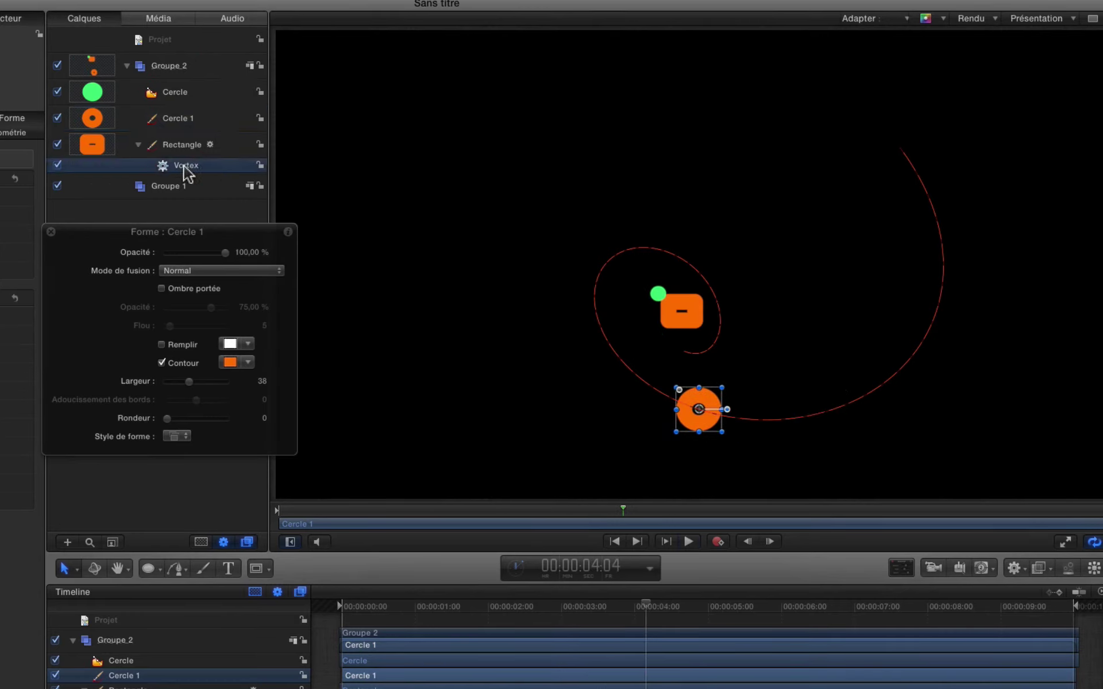
key("Delete")
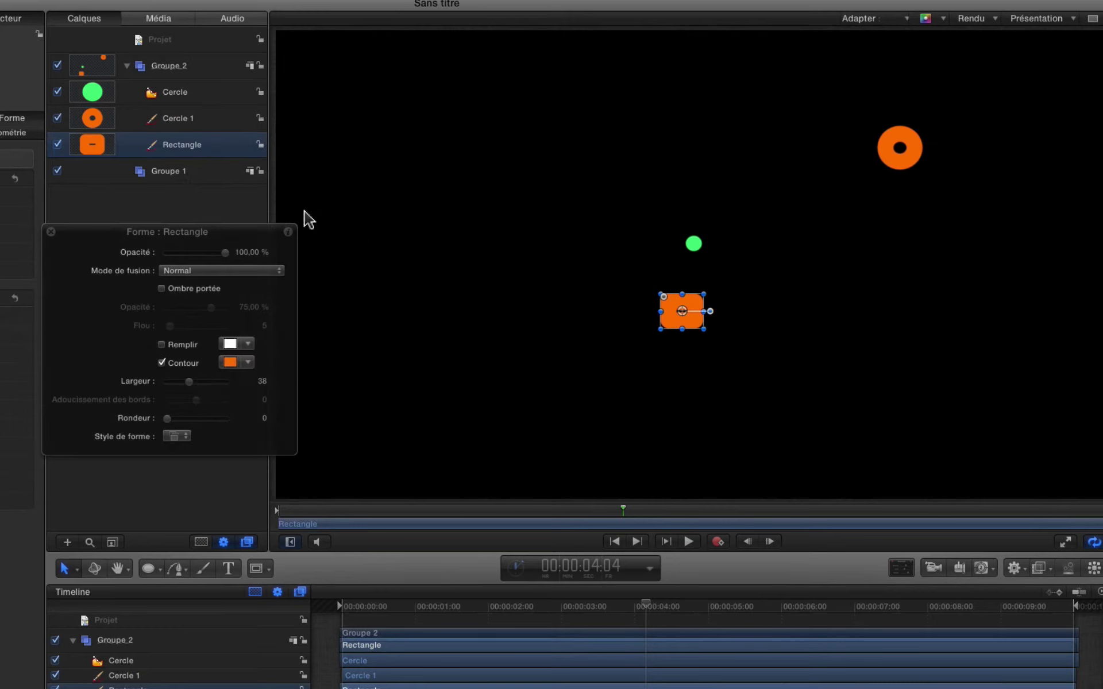
left_click(187, 143)
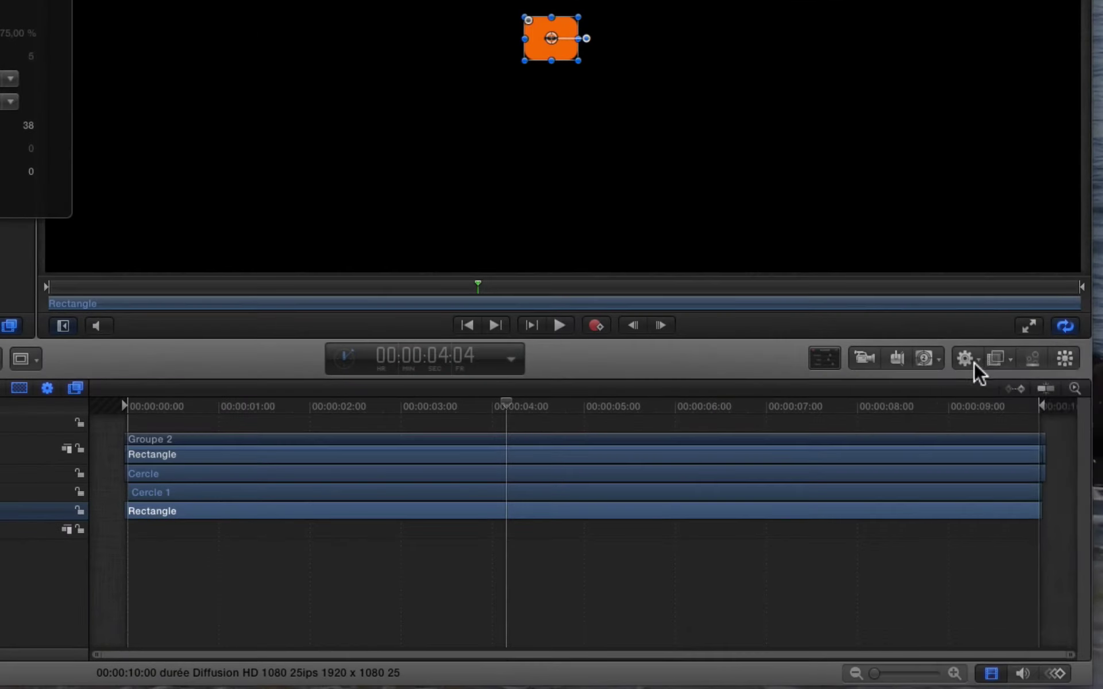
left_click(1018, 569)
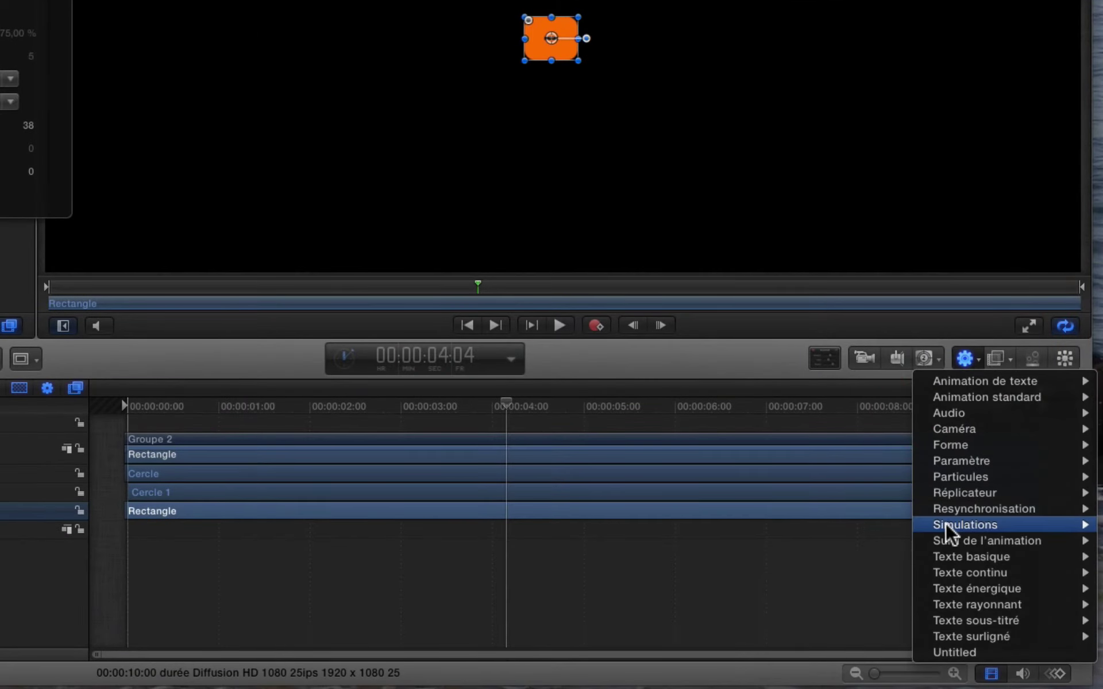
mouse_move(946, 523)
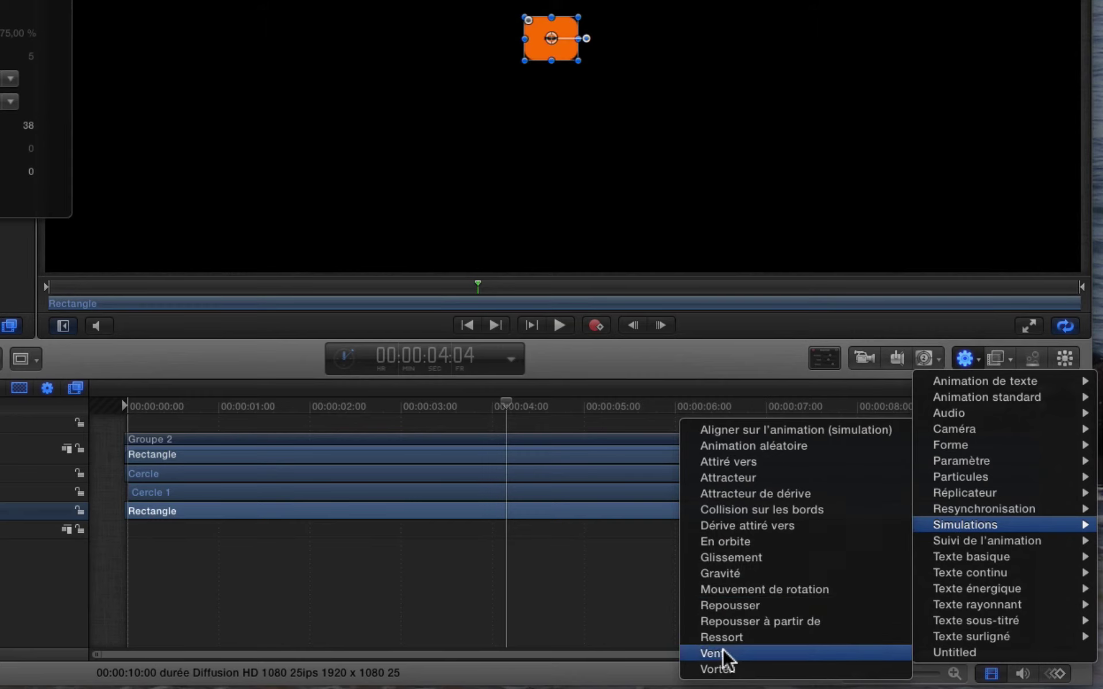
left_click(742, 542)
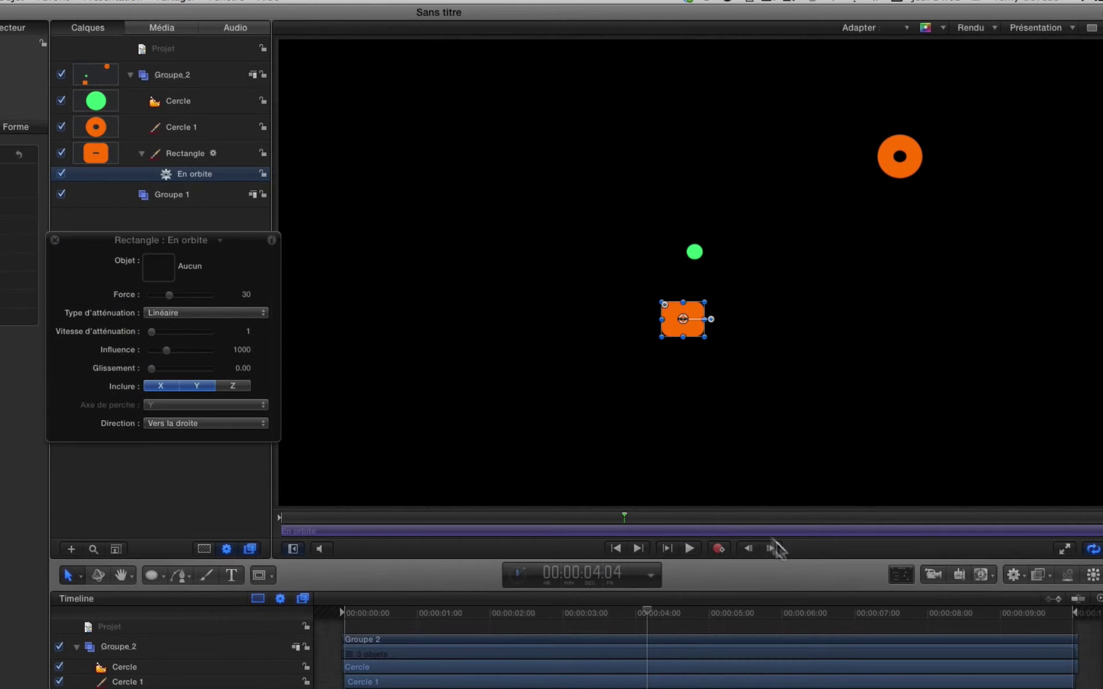
Step: Assign Cercle as the Objet that the Rectangle's En orbite behavior circles around
left_click(202, 151)
left_click(188, 175)
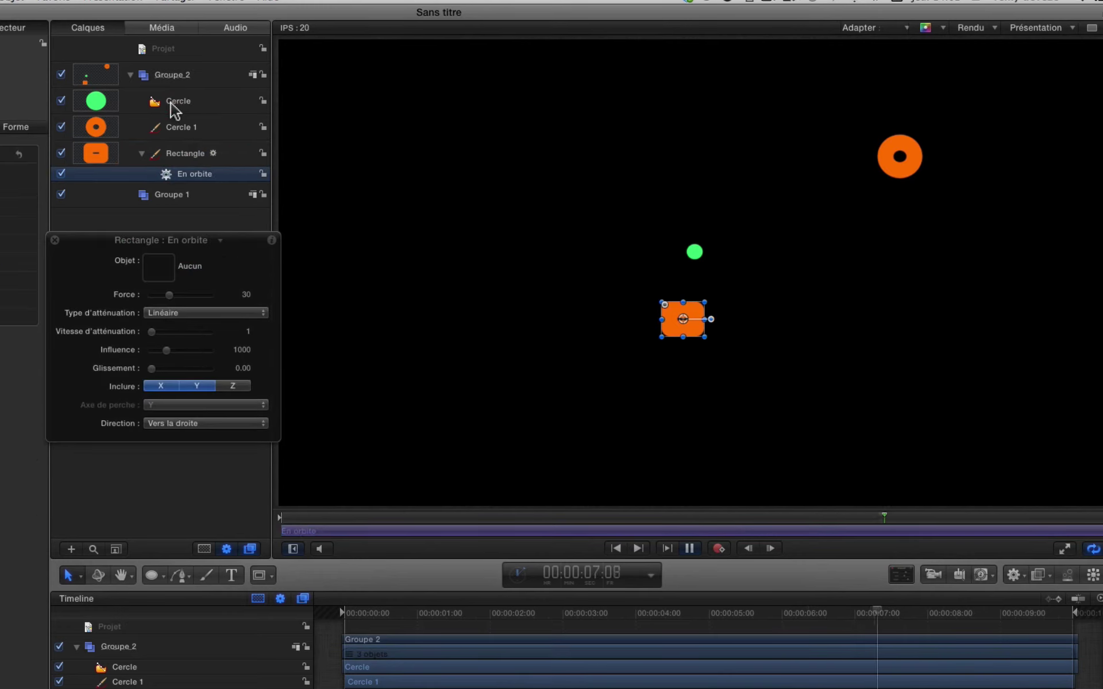
left_click_drag(172, 103, 164, 268)
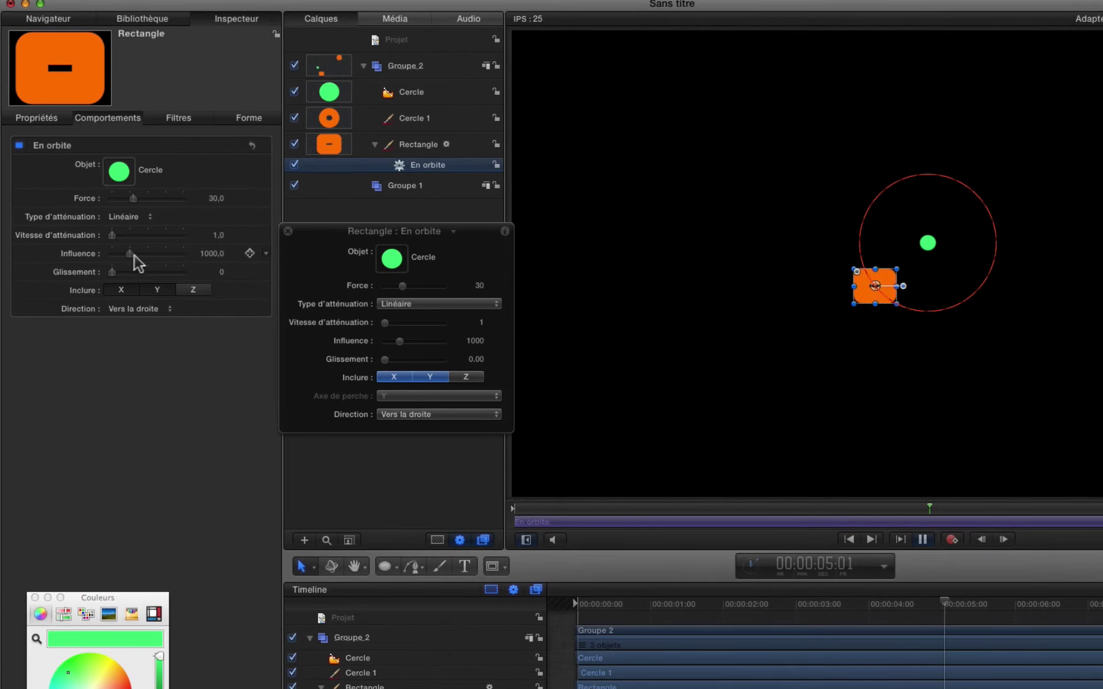
Step: Set the En orbite Glissement to 0,17 during playback, keeping the Linéaire attenuation type, and stop playback
left_click(110, 271)
left_click_drag(110, 271, 118, 274)
left_click(137, 217)
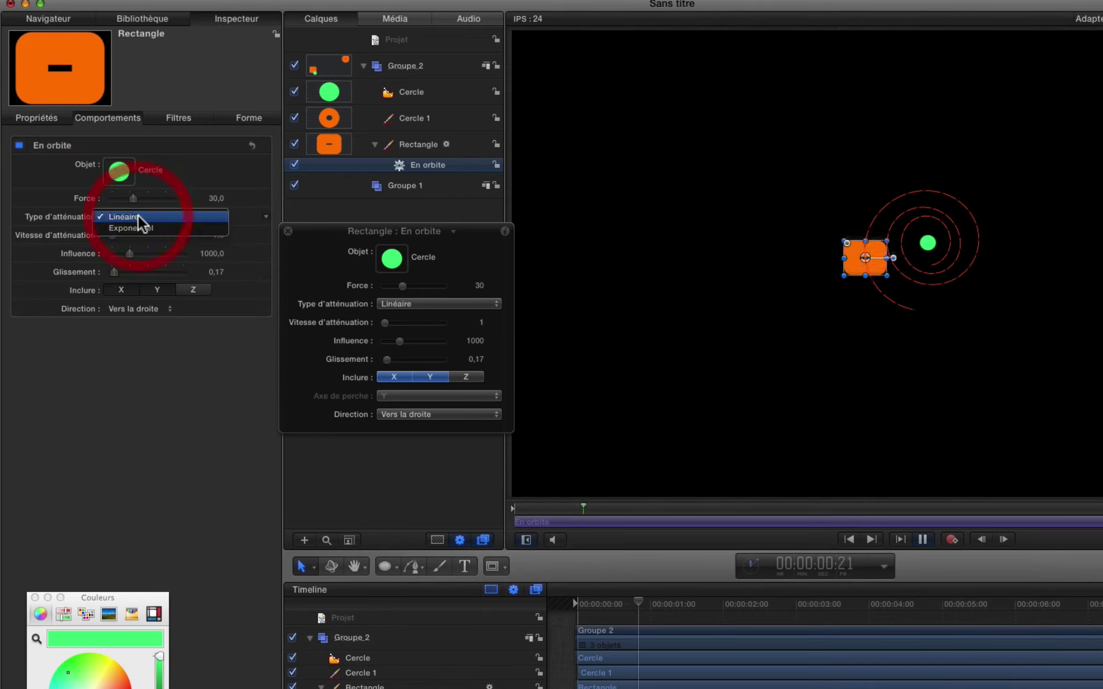
left_click(38, 246)
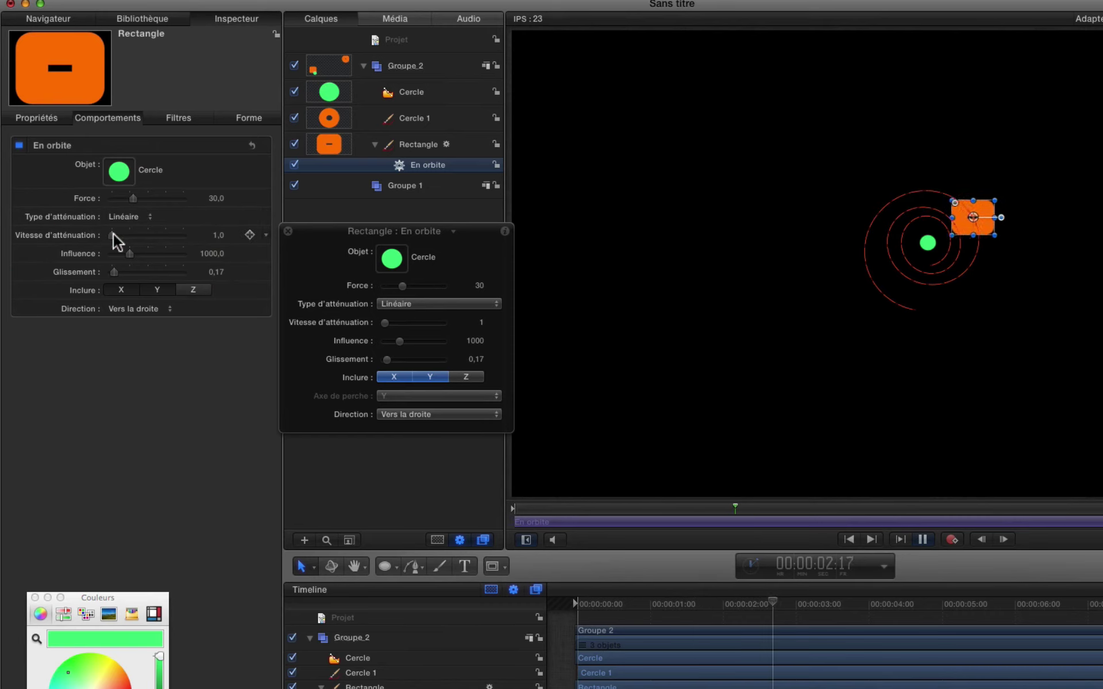
left_click_drag(117, 237, 114, 240)
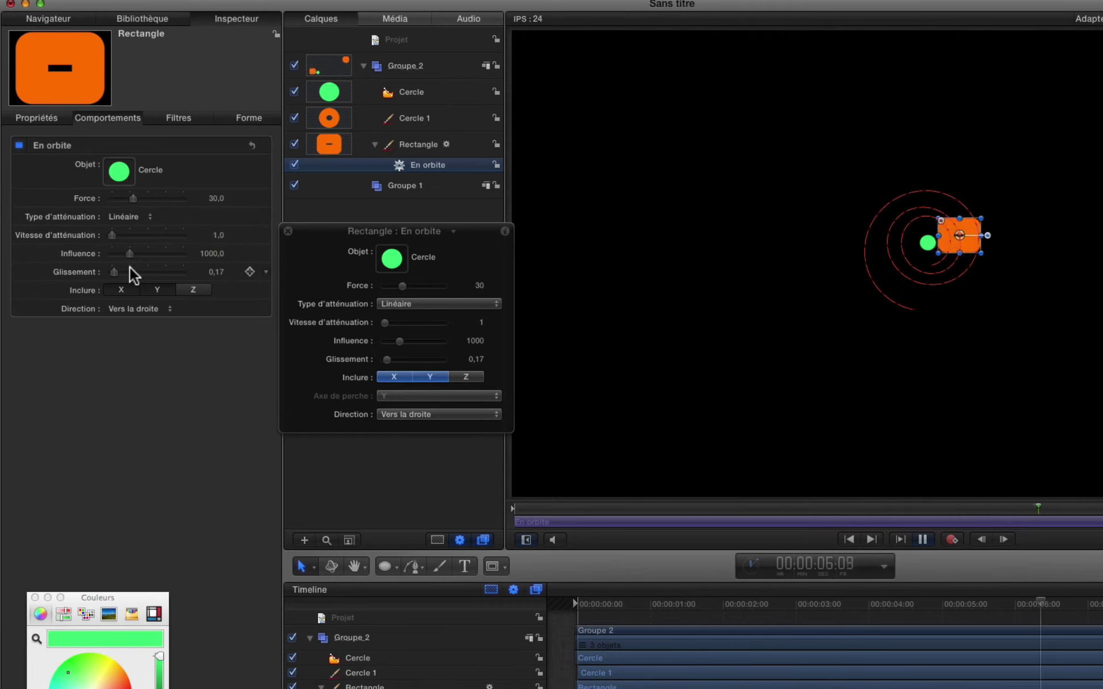
key("space")
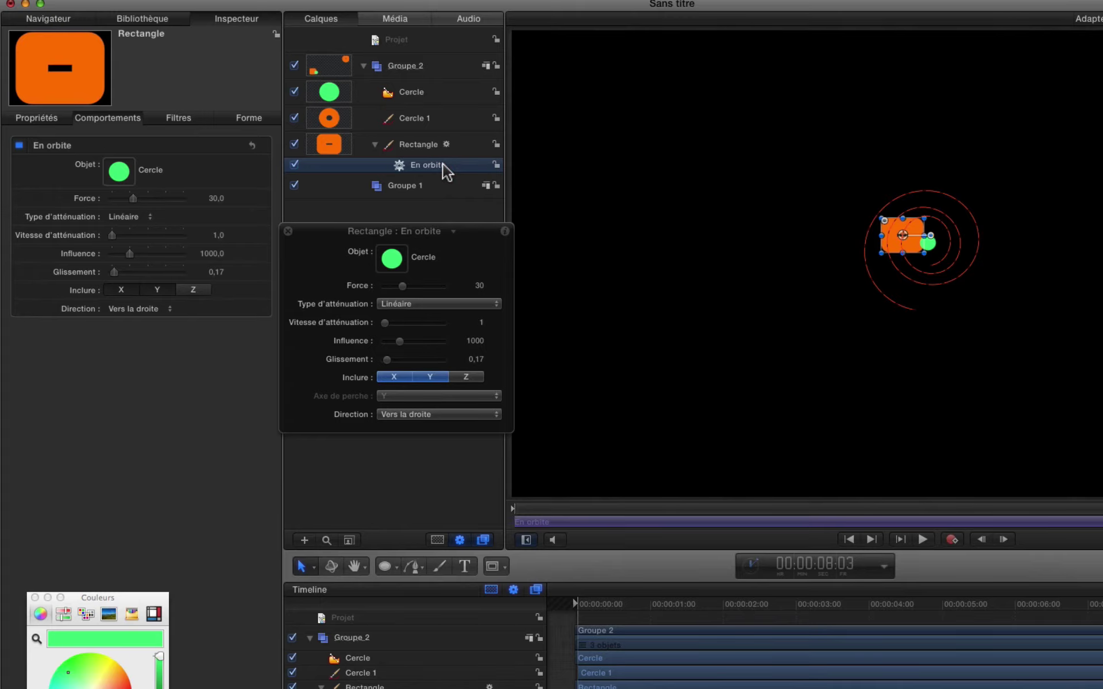
Step: Delete En orbite from the Rectangle, apply the Attracteur simulation behavior to Cercle and play the animation
key("Delete")
left_click(426, 95)
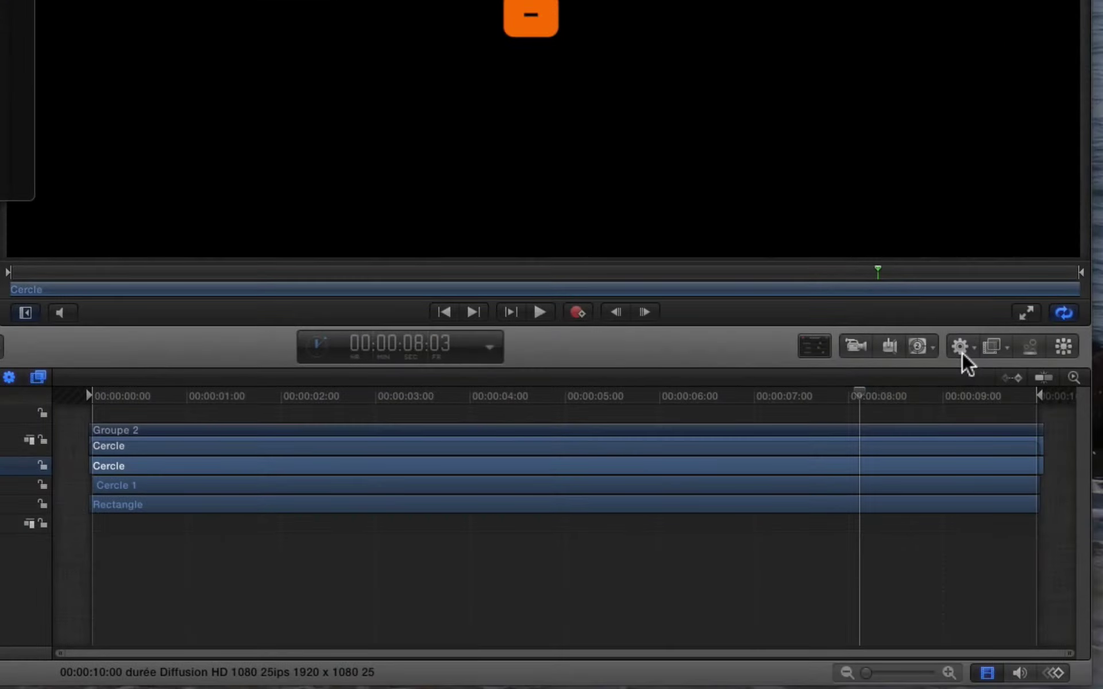
left_click(1102, 566)
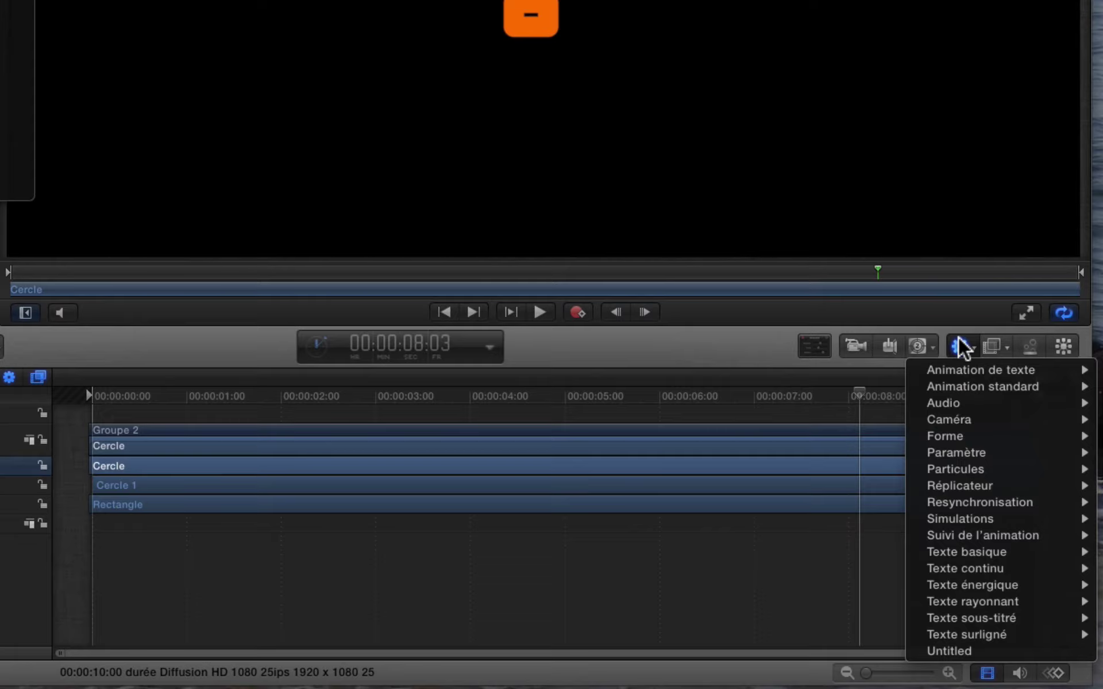
mouse_move(953, 517)
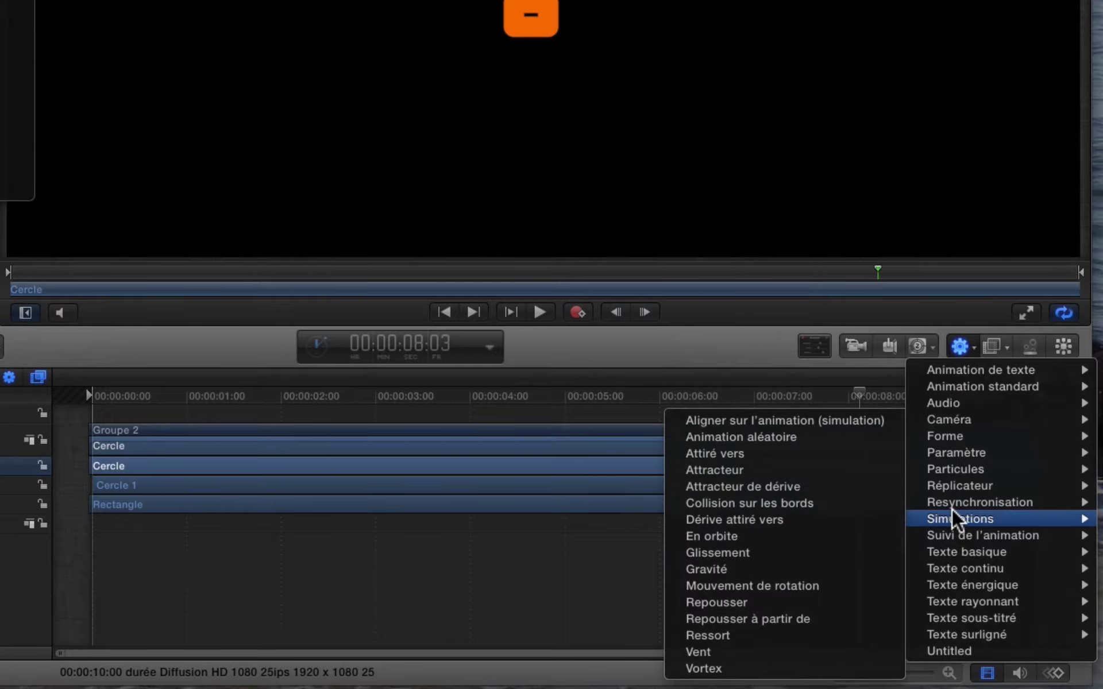
left_click(741, 471)
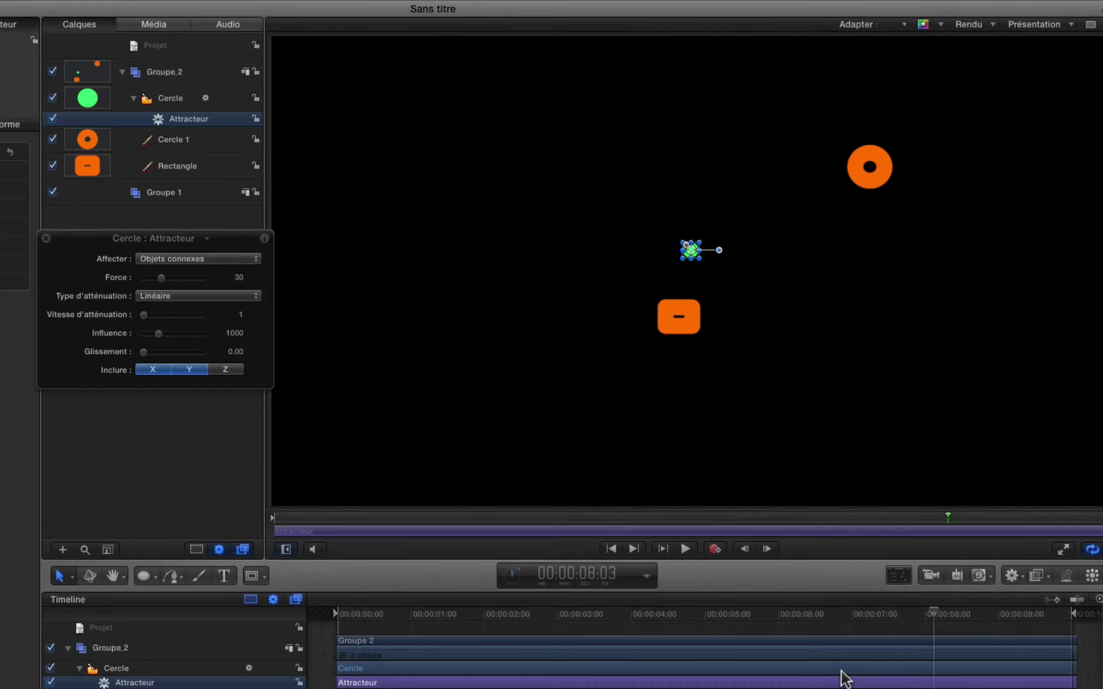
key("space")
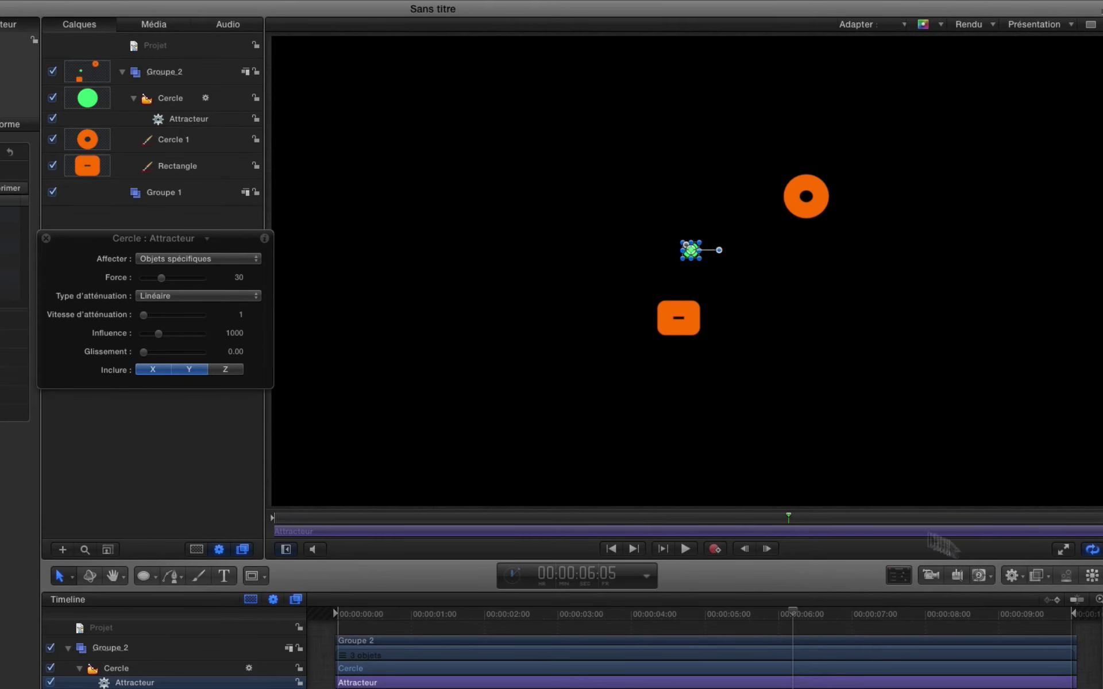
Step: Disable Cercle's Attracteur and apply the Attiré vers behavior to Cercle with Cercle 1 as its Objet
left_click(52, 119)
left_click(155, 101)
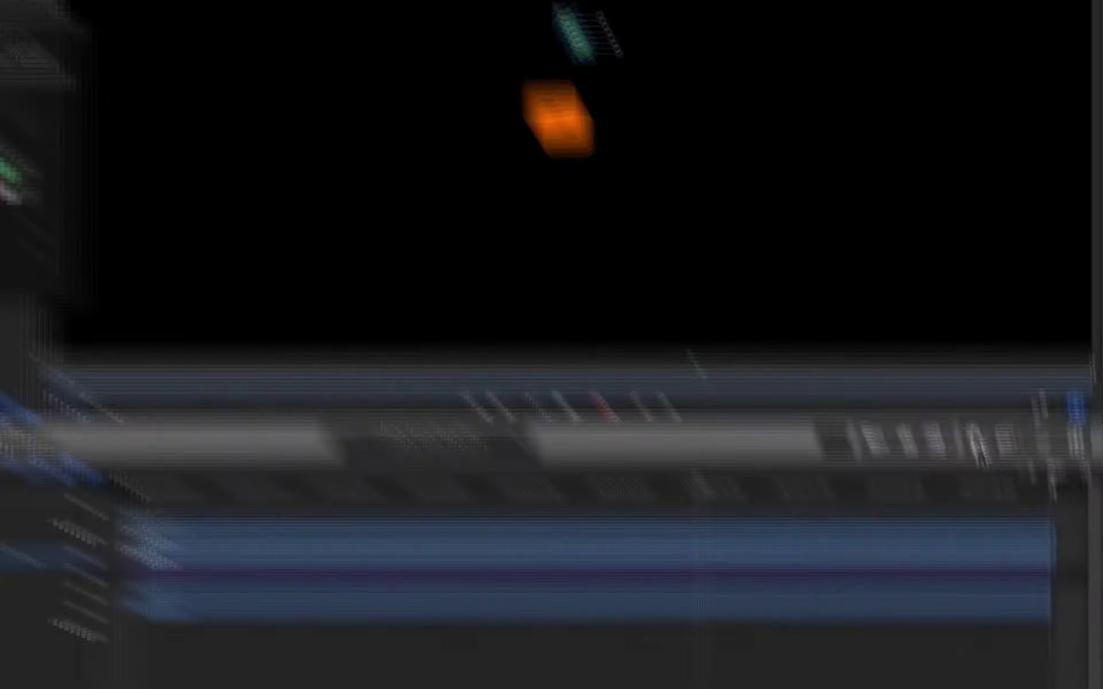
left_click(1012, 575)
mouse_move(908, 483)
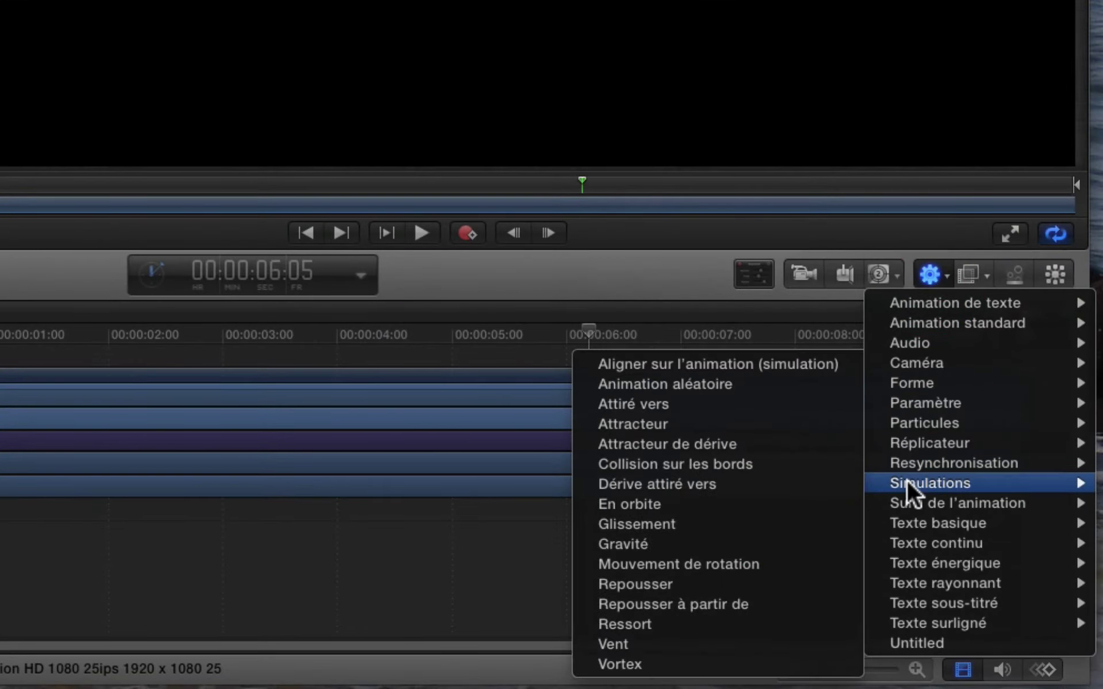
left_click(643, 405)
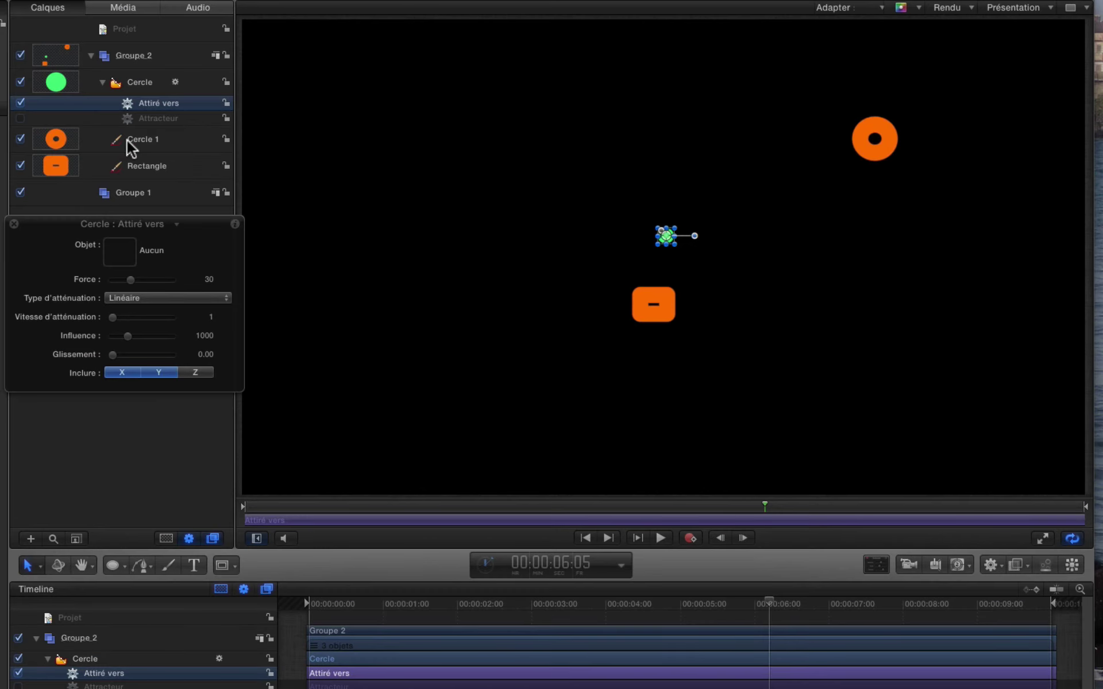
left_click_drag(127, 140, 120, 255)
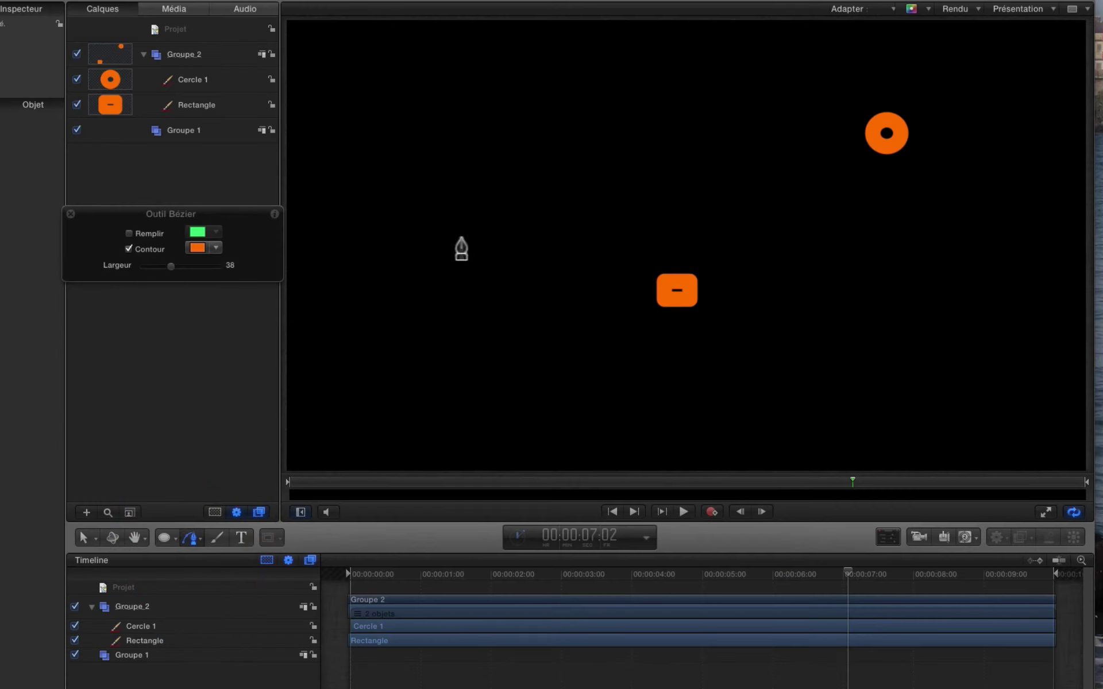
Step: Draw a closed three-point Bézier shape in the empty canvas area to the left of the Rectangle
left_click_drag(445, 239, 492, 216)
left_click(502, 208)
left_click(482, 259)
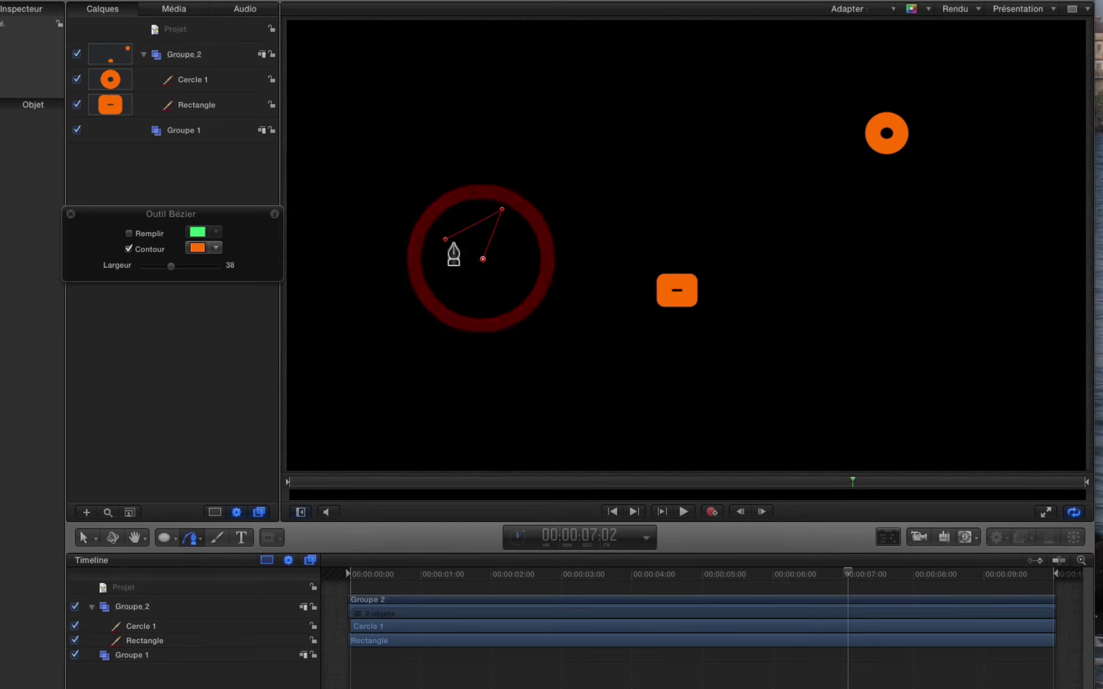
left_click(445, 239)
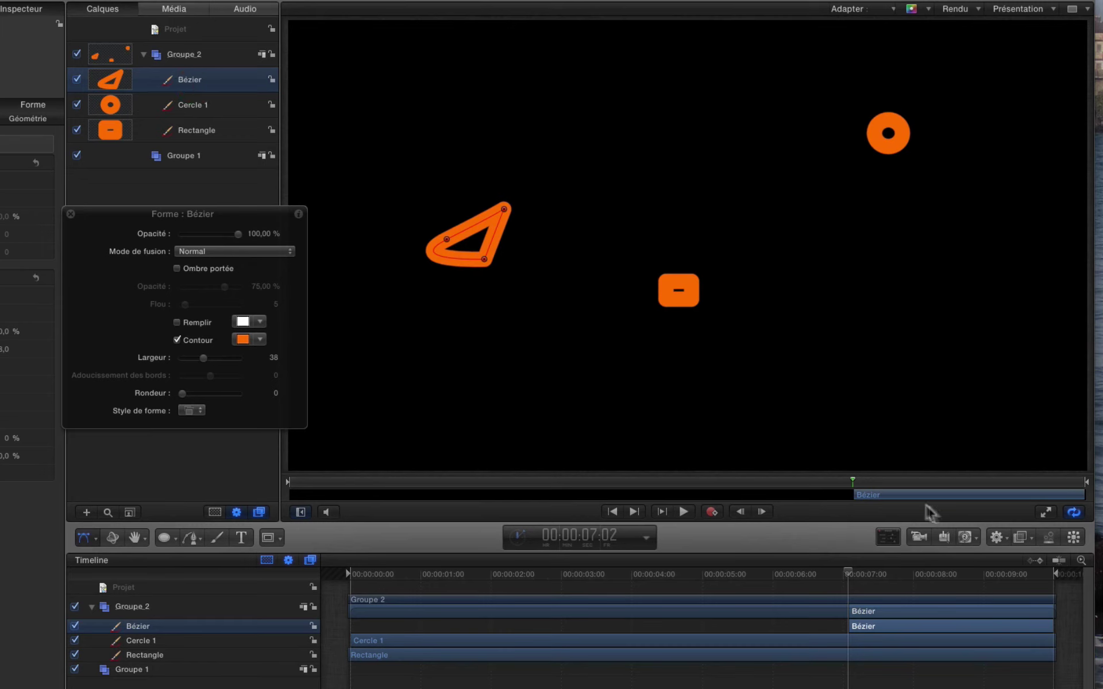
Step: Apply the Lancer standard animation behavior to the Bézier shape, throwing it up and to the right
left_click(1004, 538)
mouse_move(1011, 567)
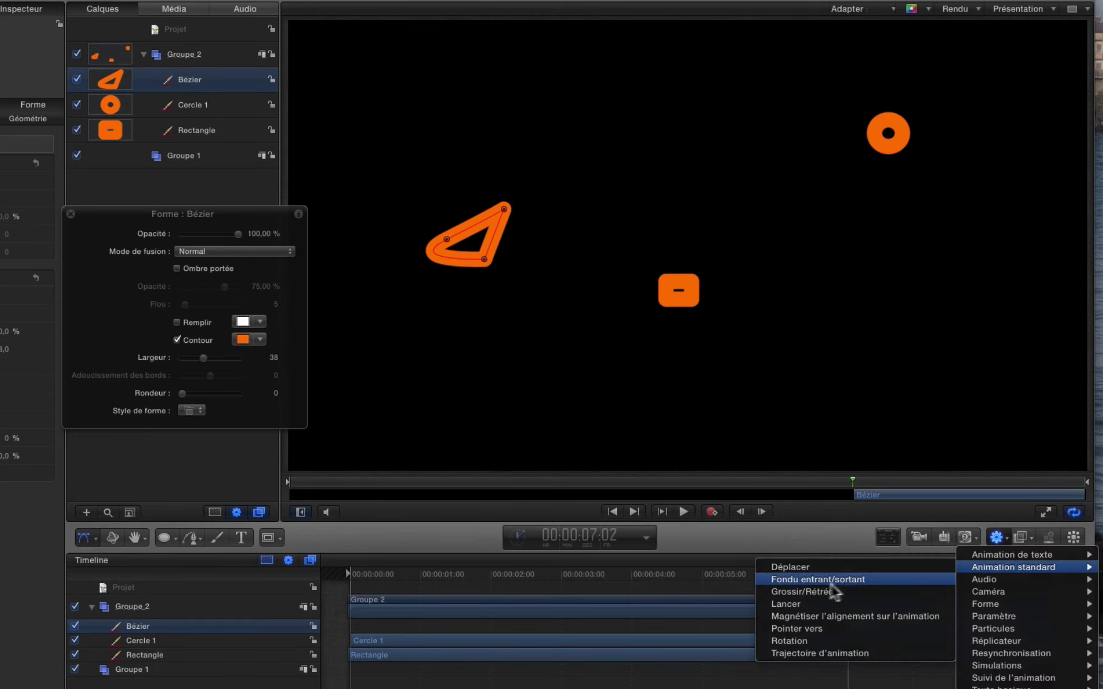
left_click(818, 600)
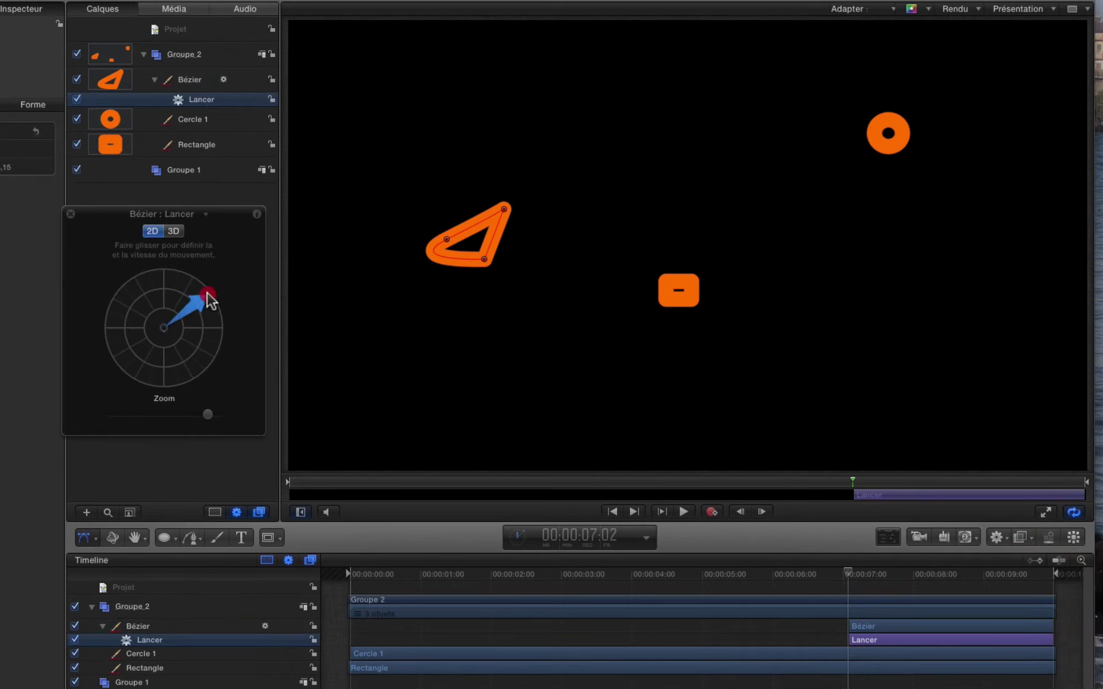
left_click(210, 299)
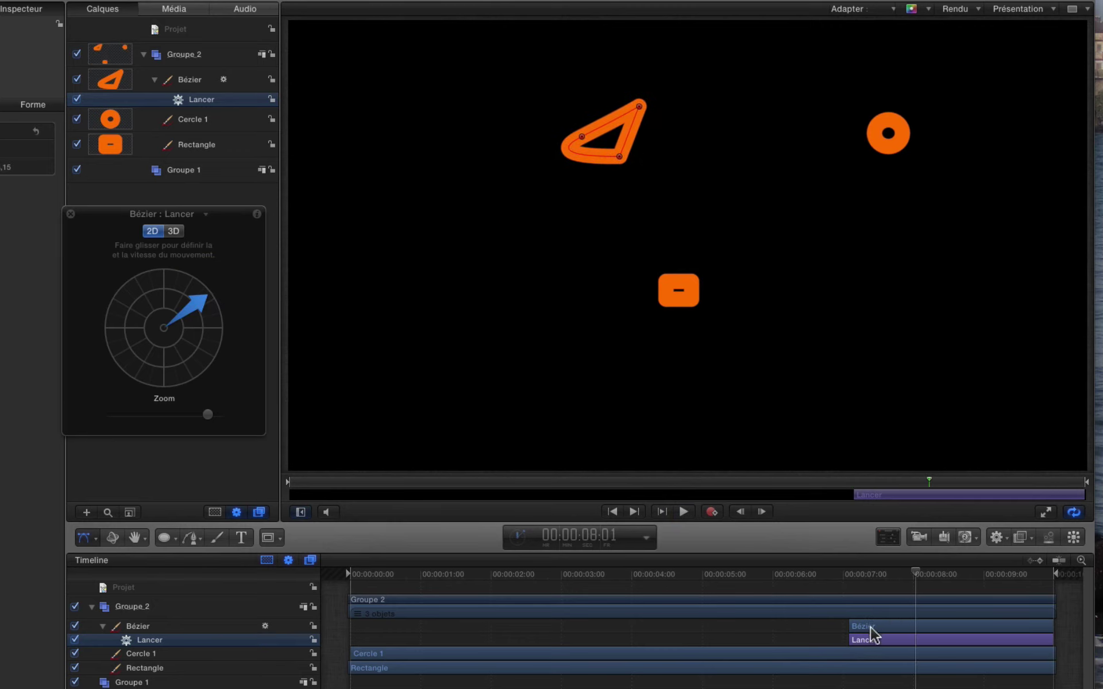
Step: Move the Bézier to the start of the timeline, extend it almost to the project's end and slightly adjust its Lancer throw up and to the right
left_click_drag(870, 628, 374, 629)
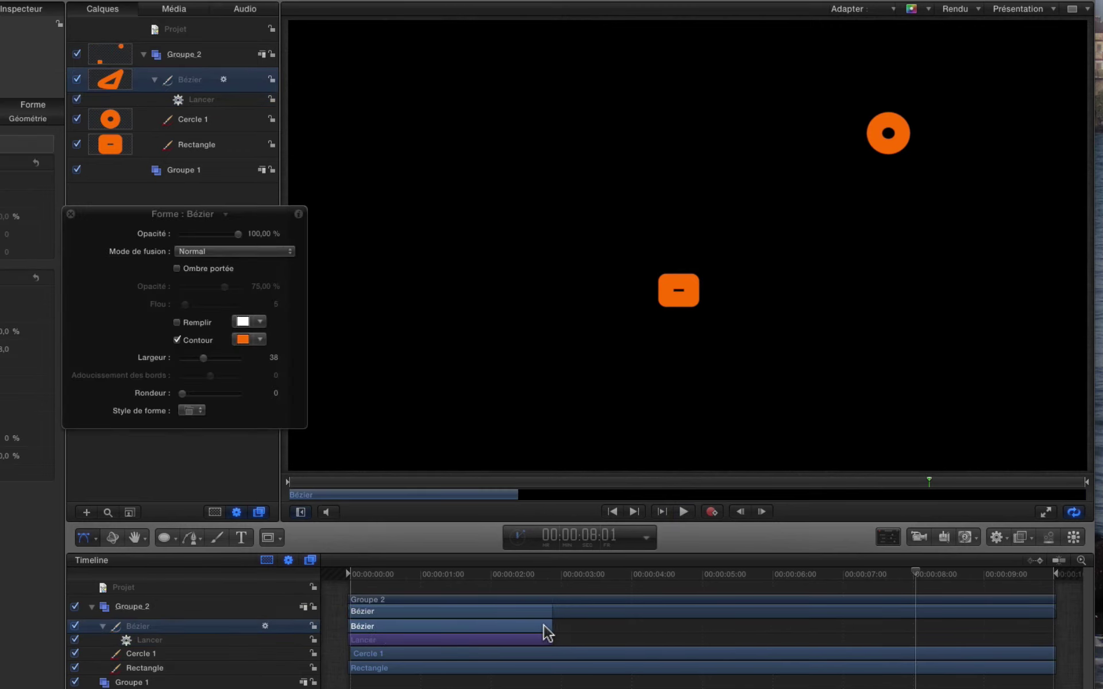
left_click_drag(548, 625, 1045, 622)
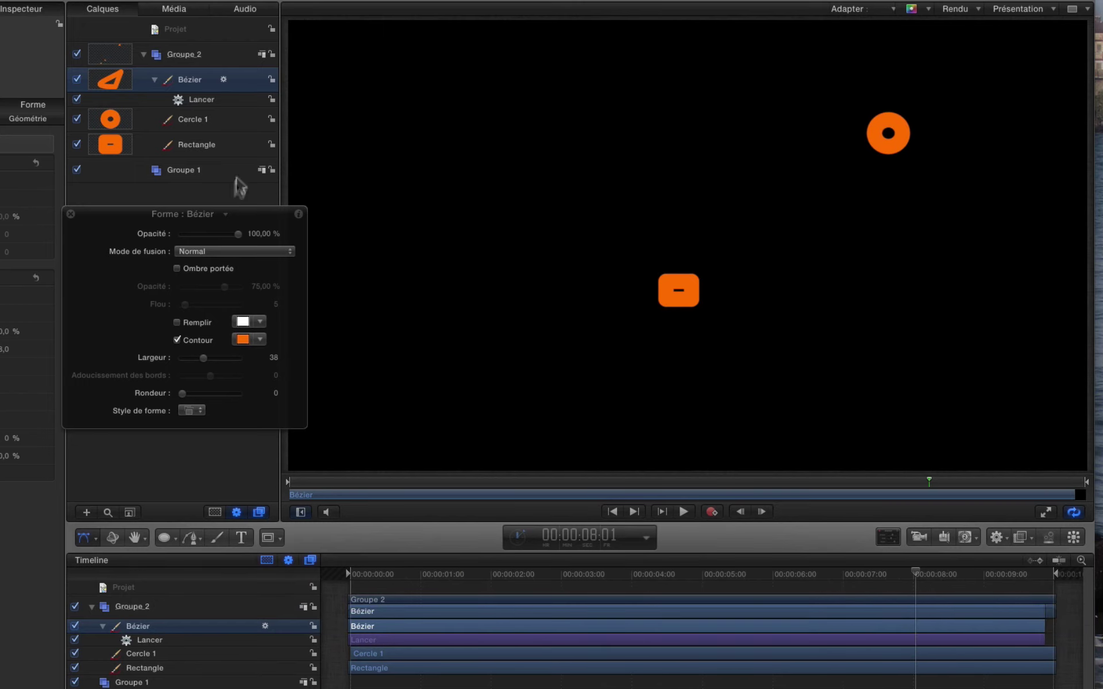
left_click(201, 101)
left_click_drag(212, 313, 207, 305)
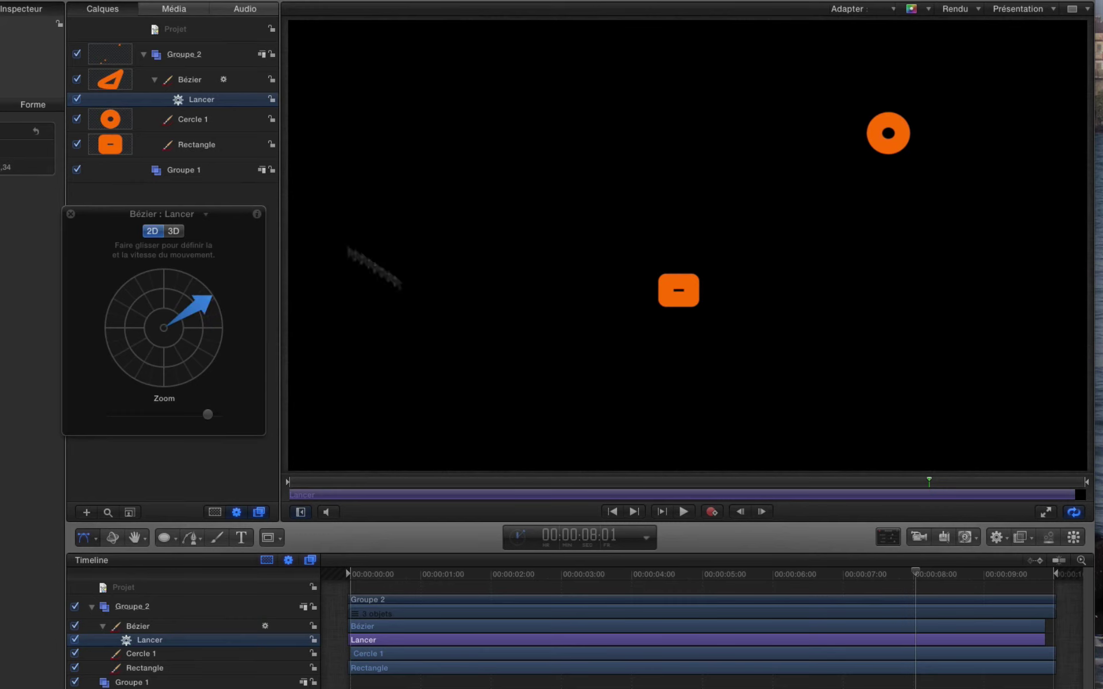
Step: Apply the Collision sur les bords and Gravité simulation behaviors to the Bézier shape
left_click(1001, 537)
mouse_move(999, 655)
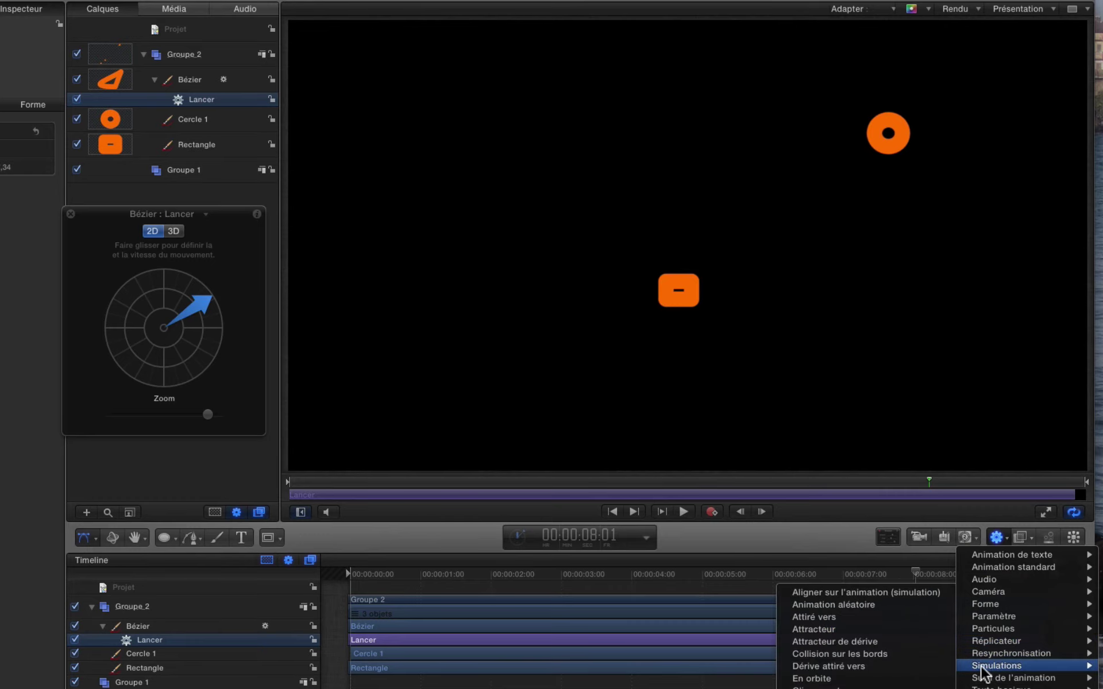
left_click(905, 656)
left_click(996, 537)
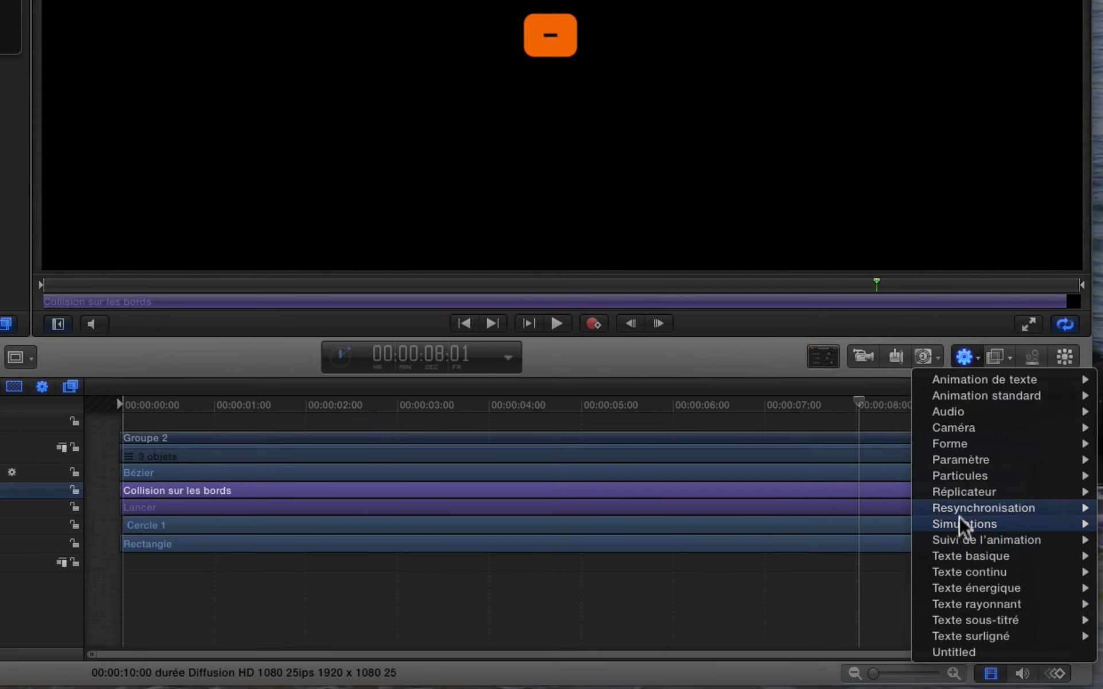
mouse_move(957, 525)
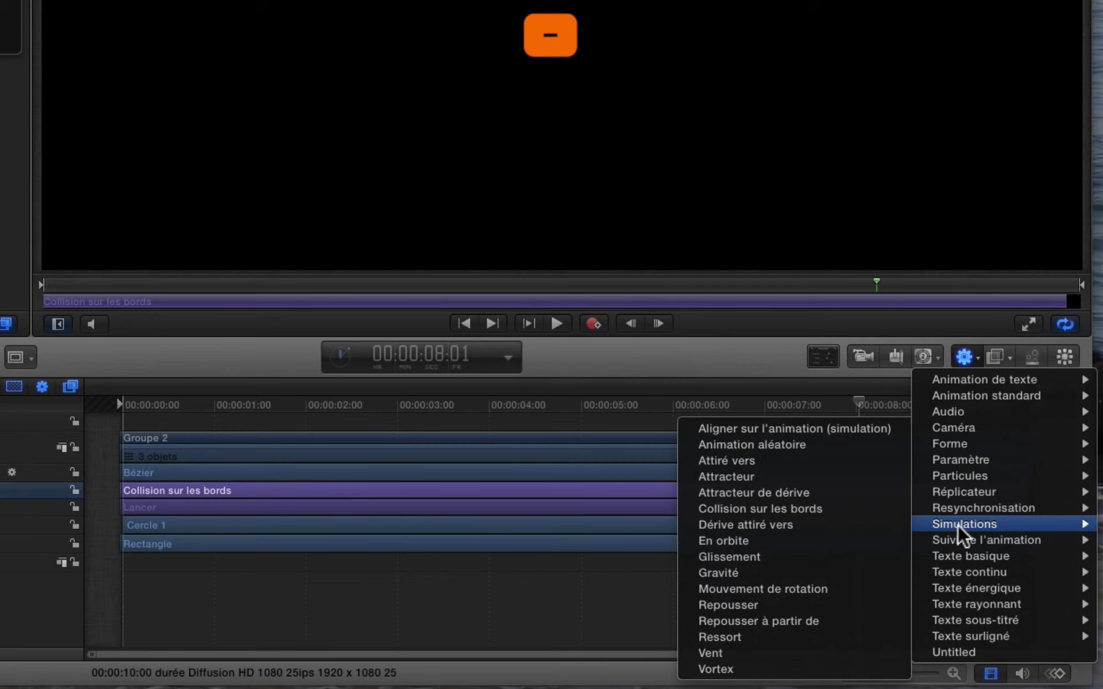
left_click(795, 572)
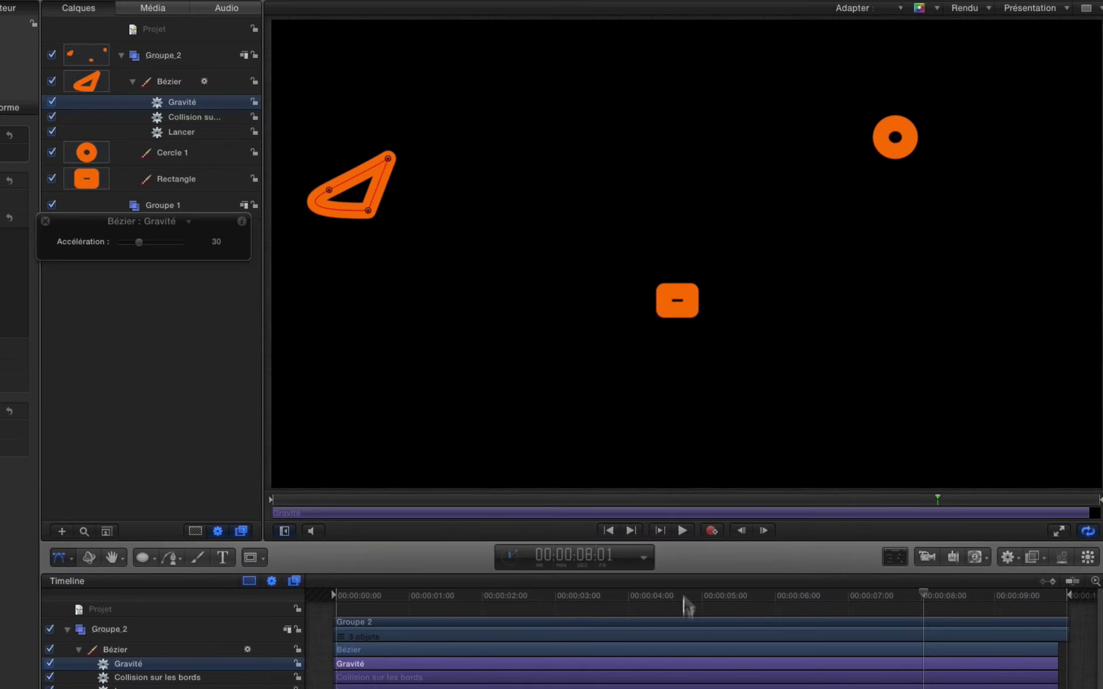
Step: Select the Bézier shape, return near the start of the timeline and play the animation to check its bouncing motion
left_click_drag(497, 595, 418, 594)
left_click(185, 83)
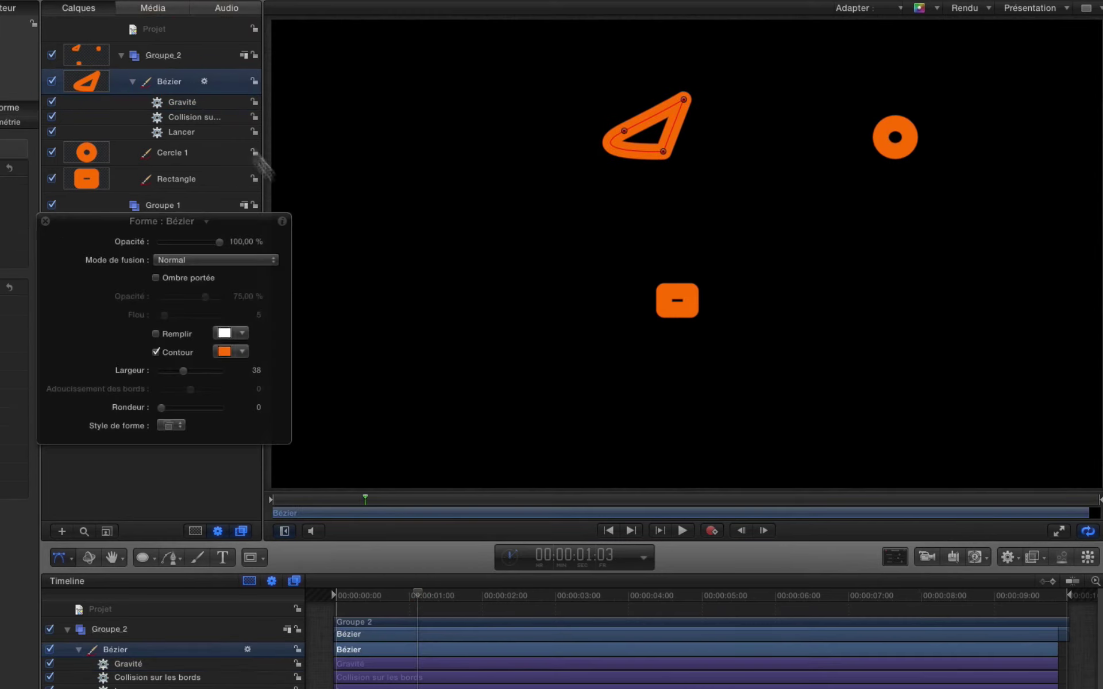
left_click_drag(419, 595, 350, 595)
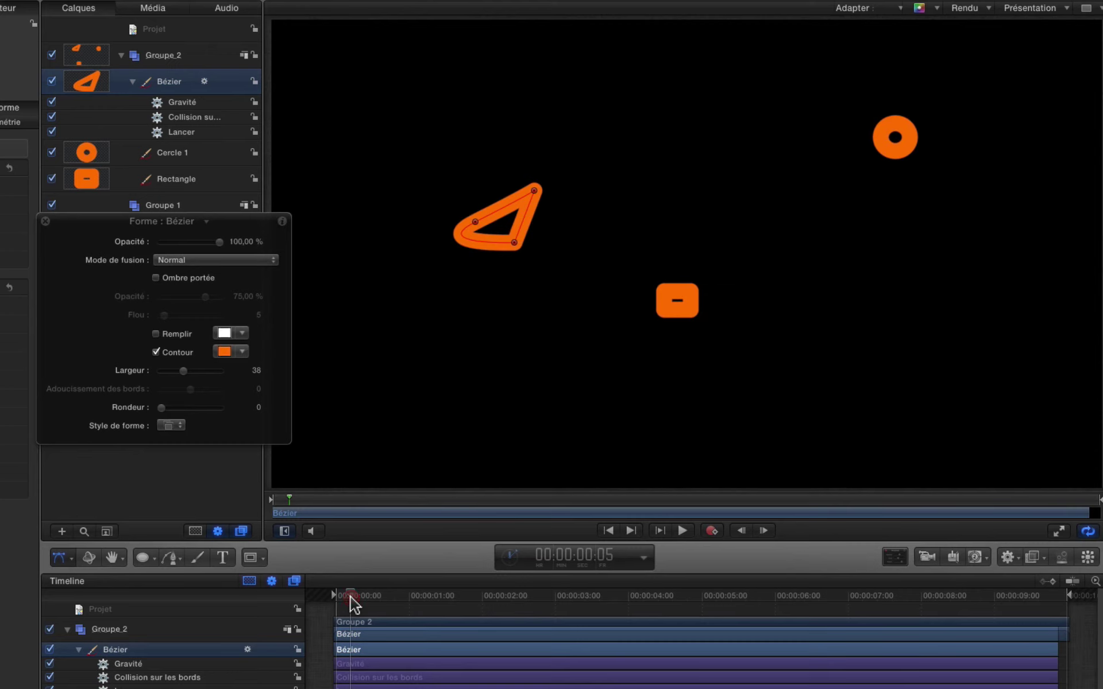
key("space")
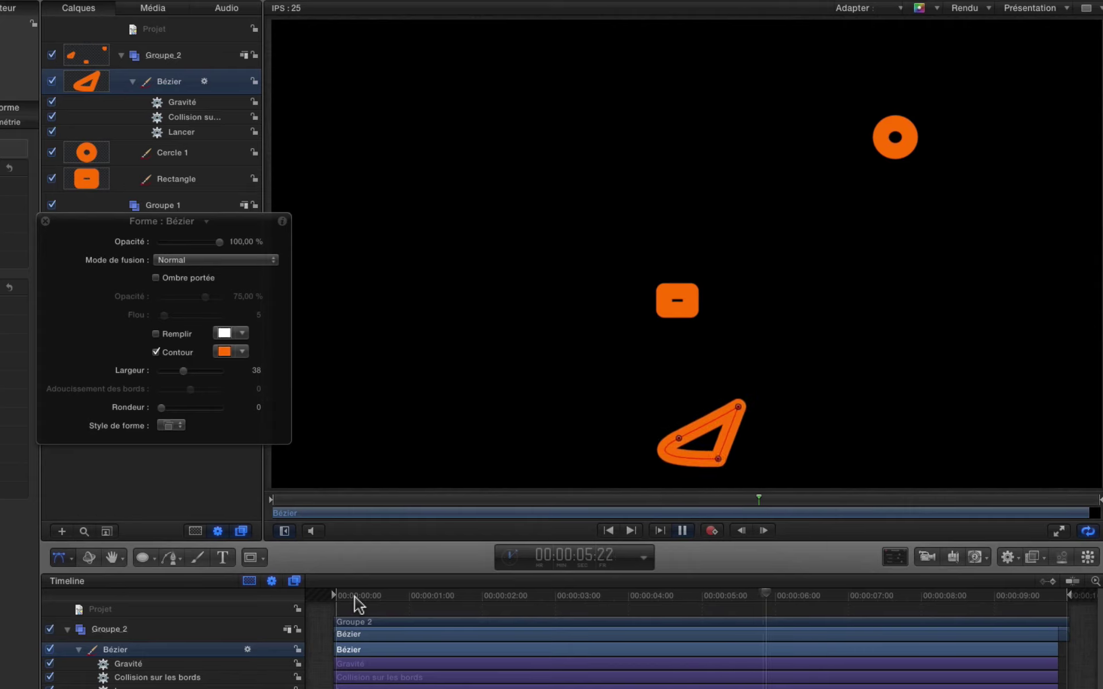
key("space")
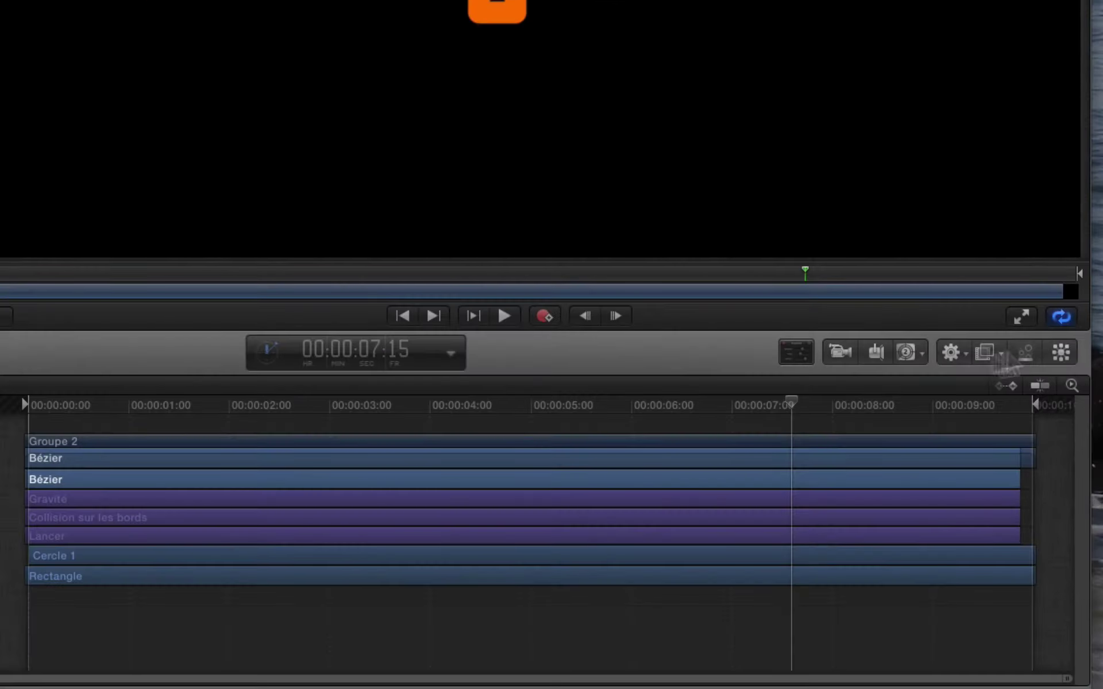
Step: Apply the Aligner sur l'animation (simulation) behavior to the Bézier shape and play the animation to check its rotation
left_click(1011, 557)
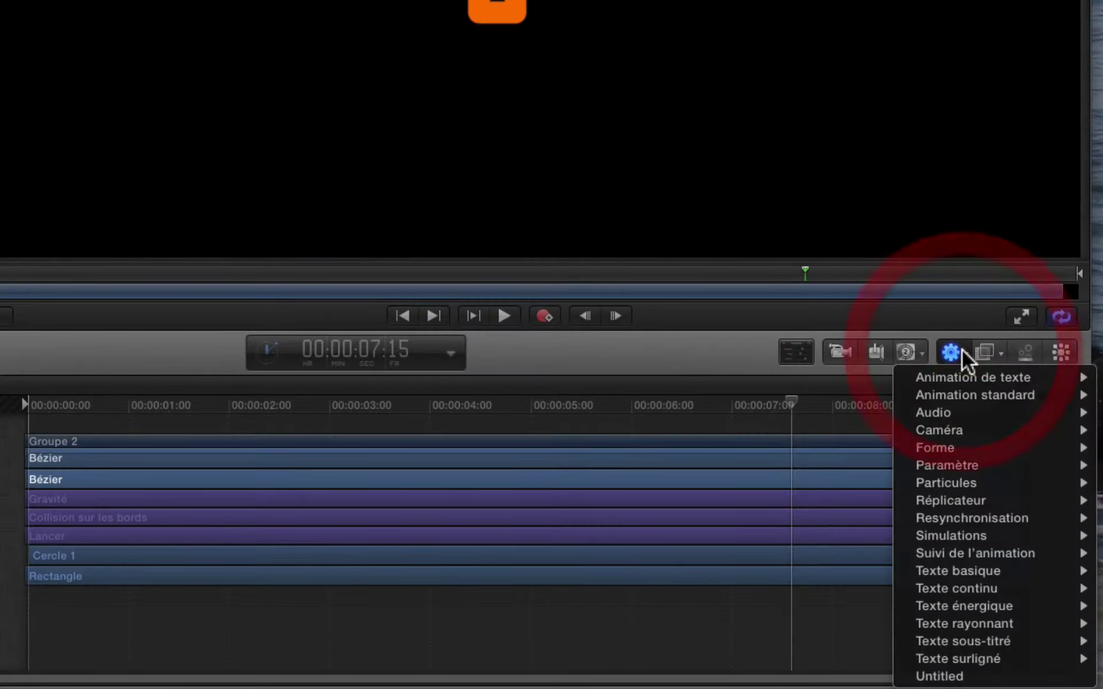
mouse_move(950, 530)
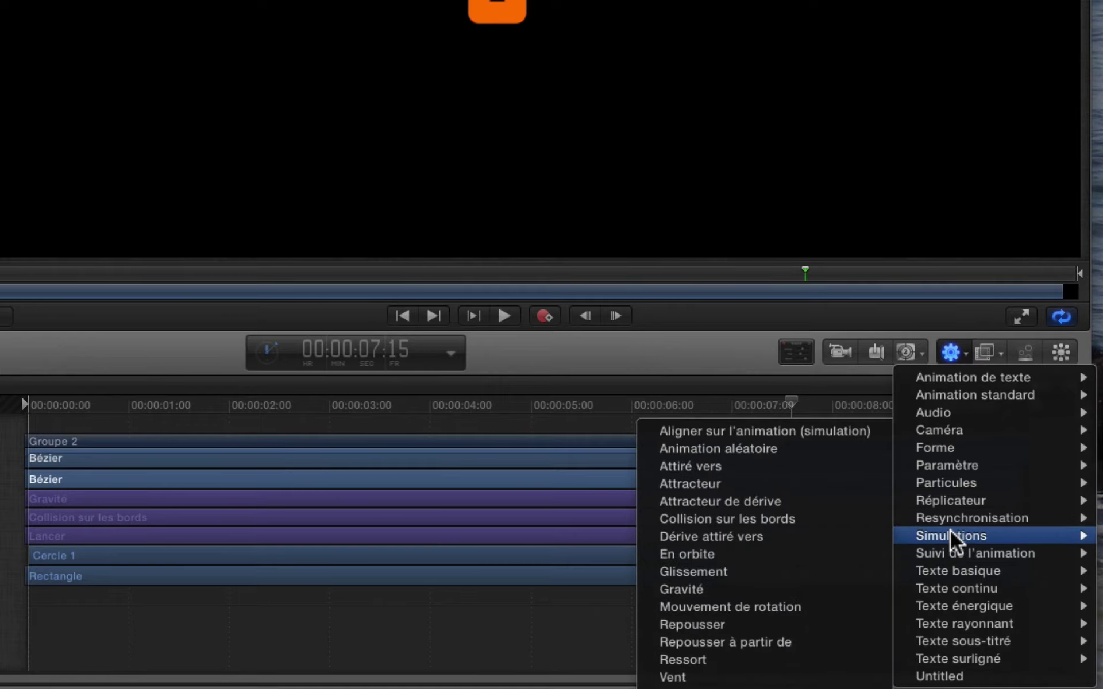
left_click(812, 436)
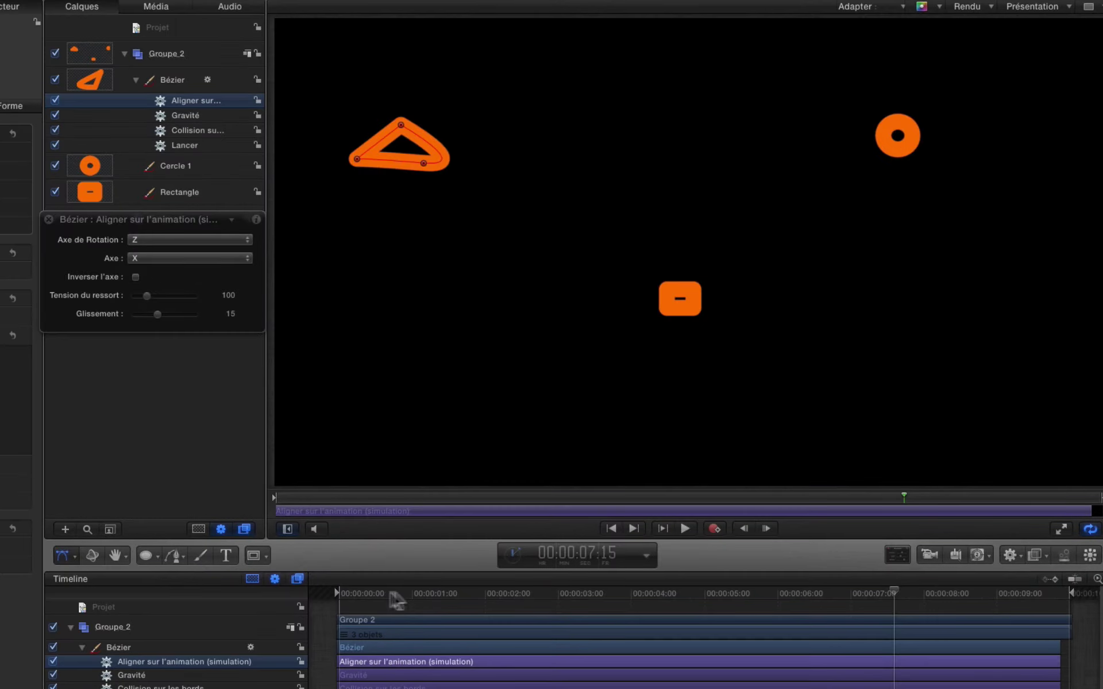
key("space")
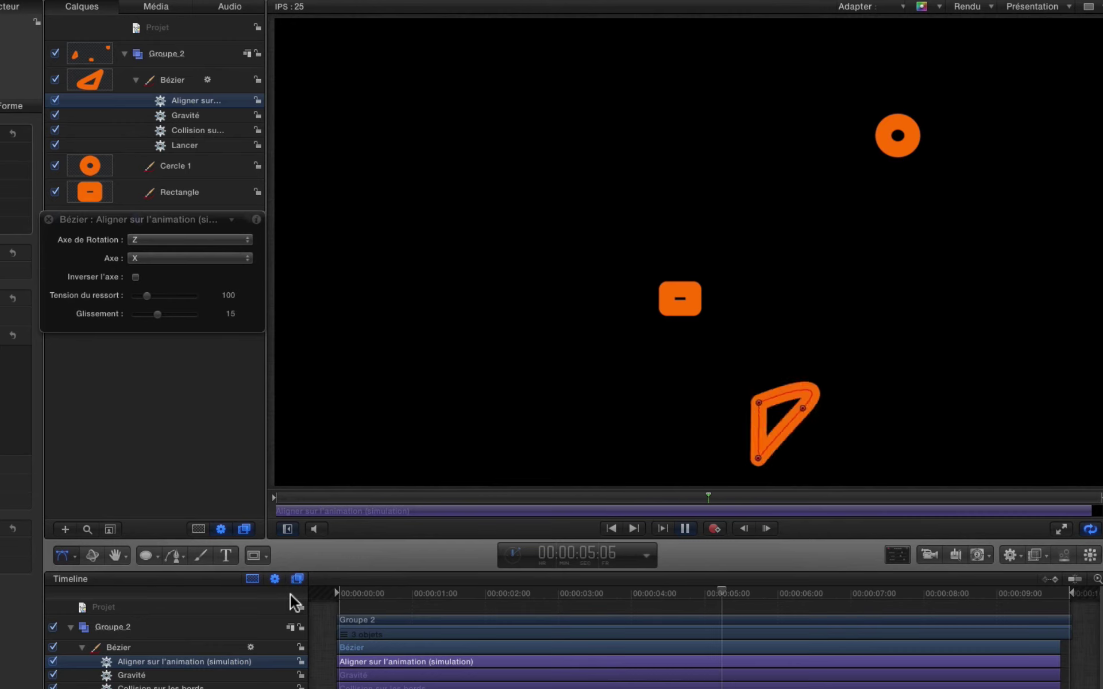
key("space")
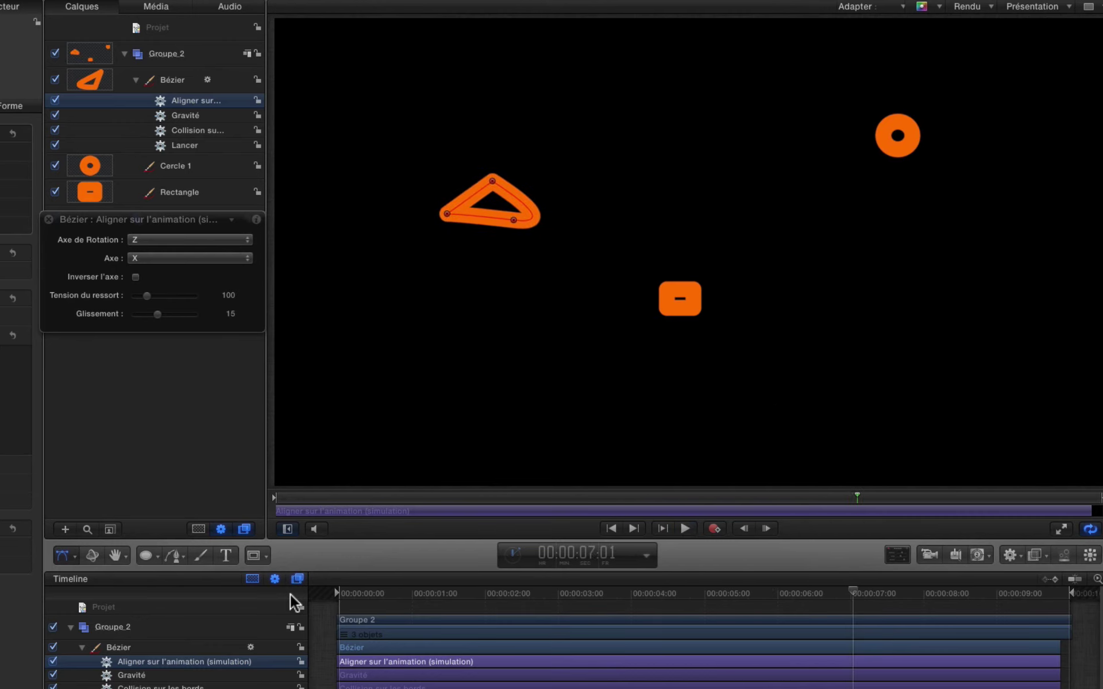
key("space")
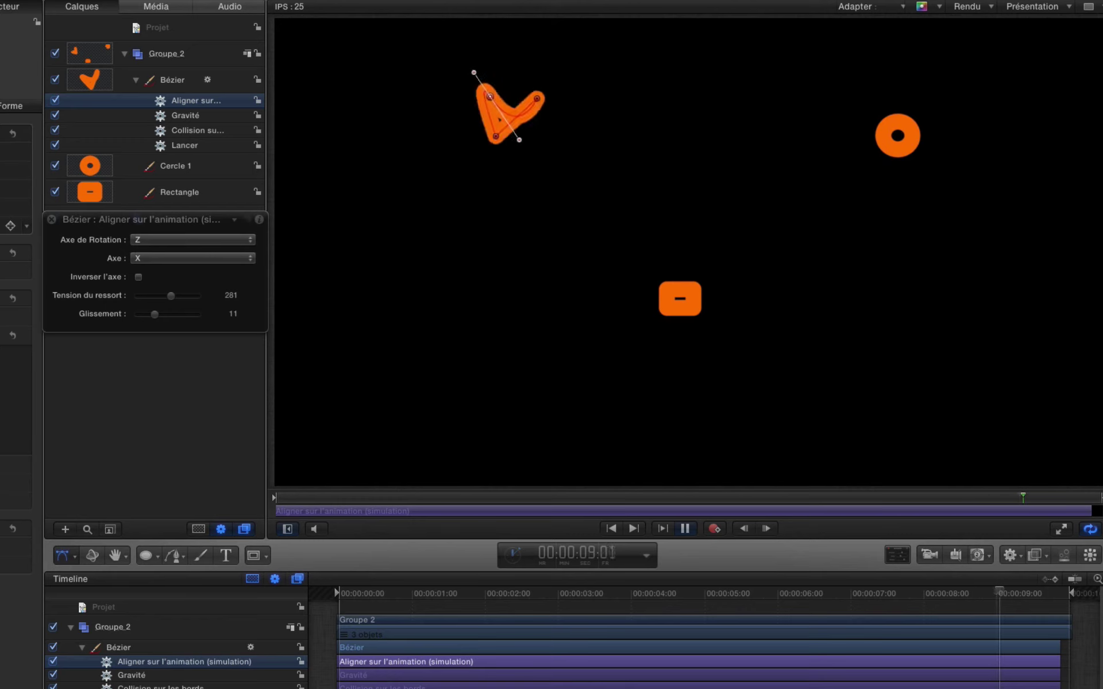
key("space")
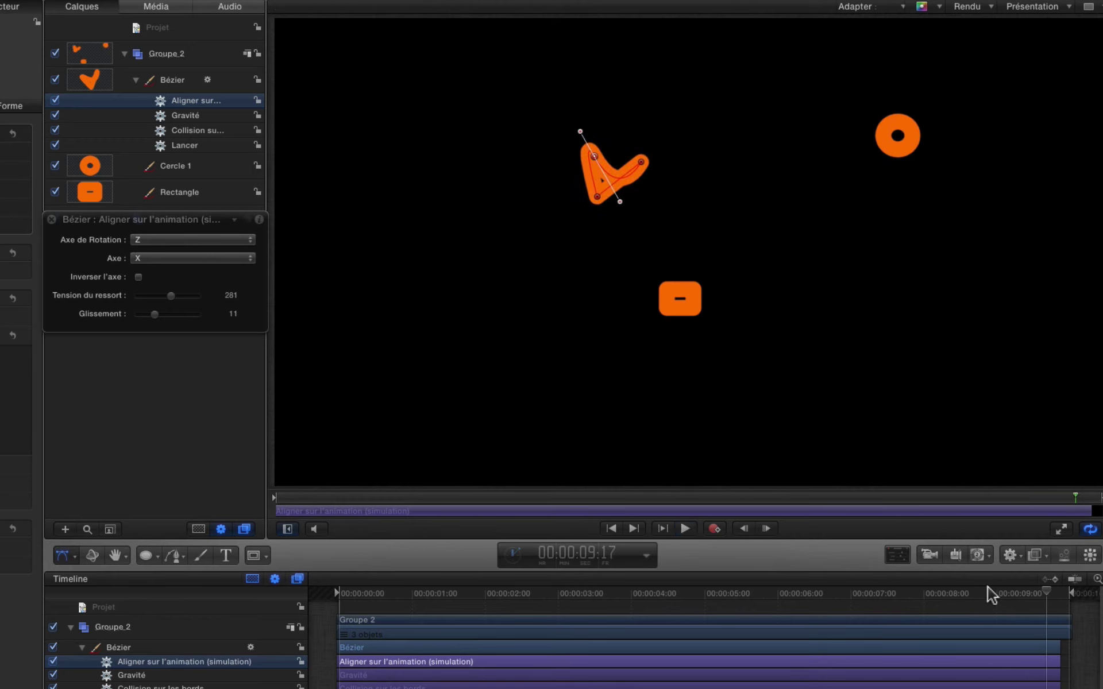